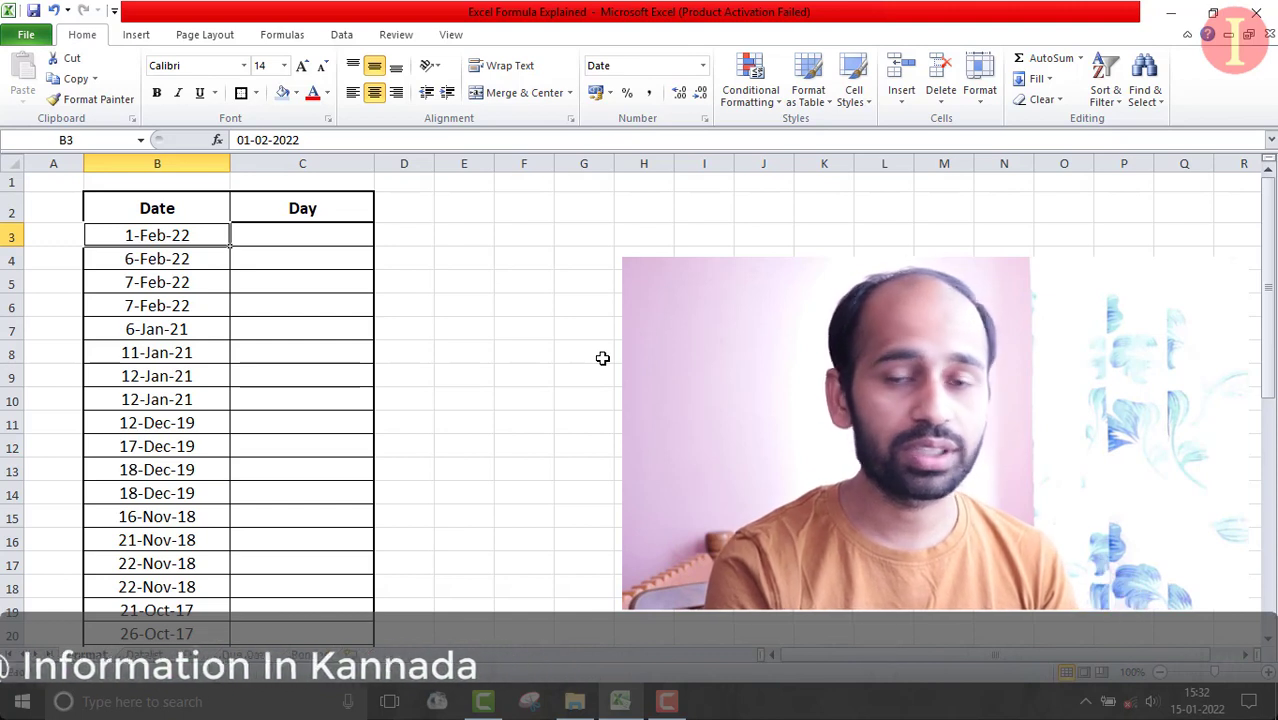
Step: Enter the formula =TEXT(B3,"ddd") in cell C3 to return the abbreviated weekday of the first date
key(Right)
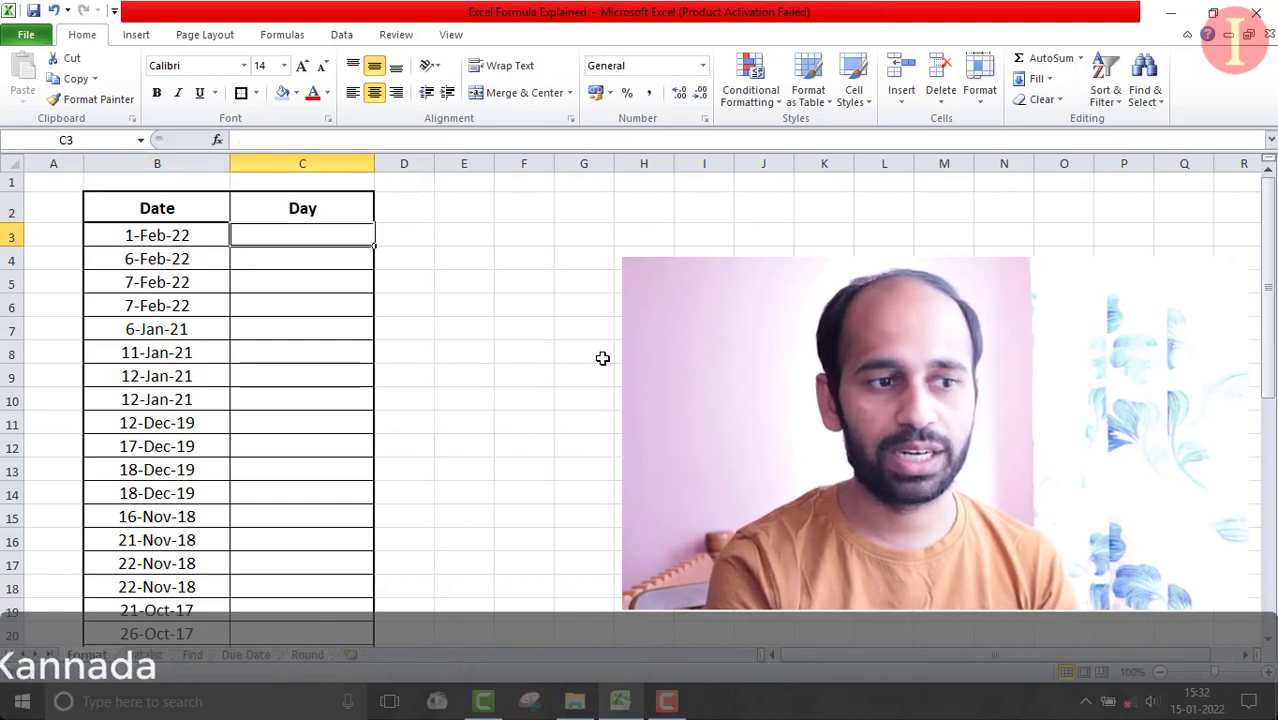
key(Down)
key(Up)
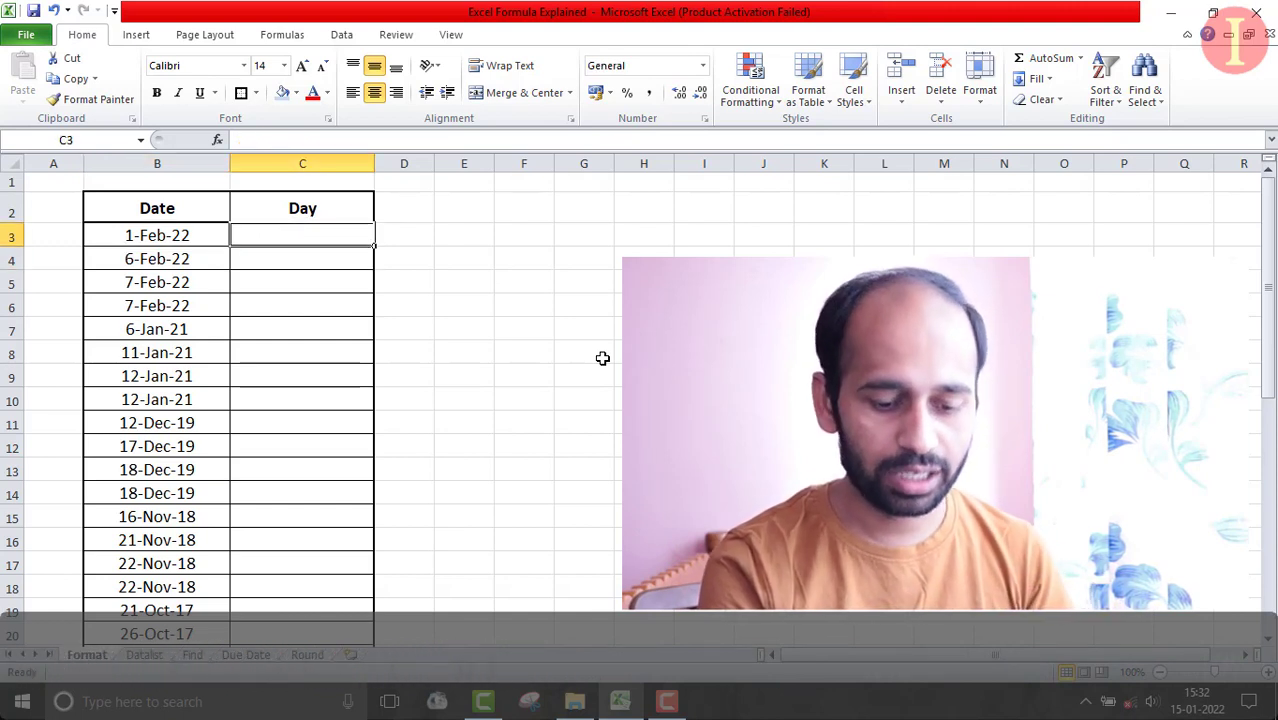
text(=te)
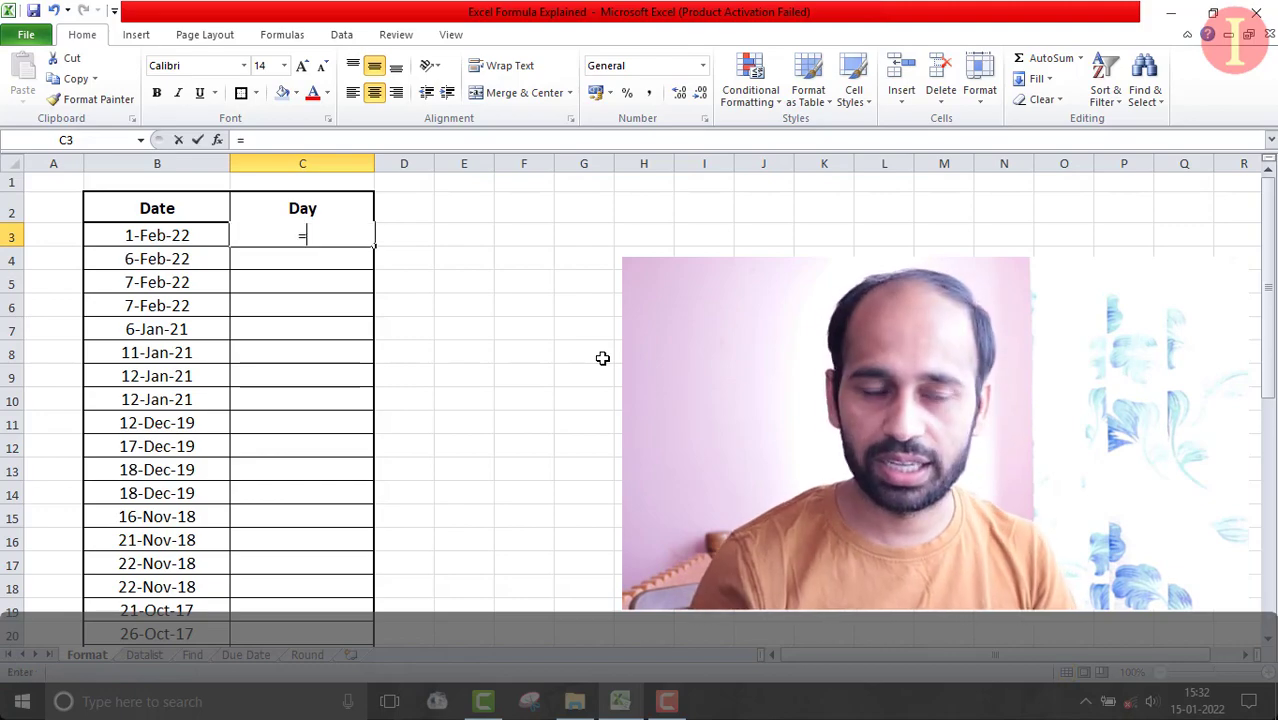
text(xt)
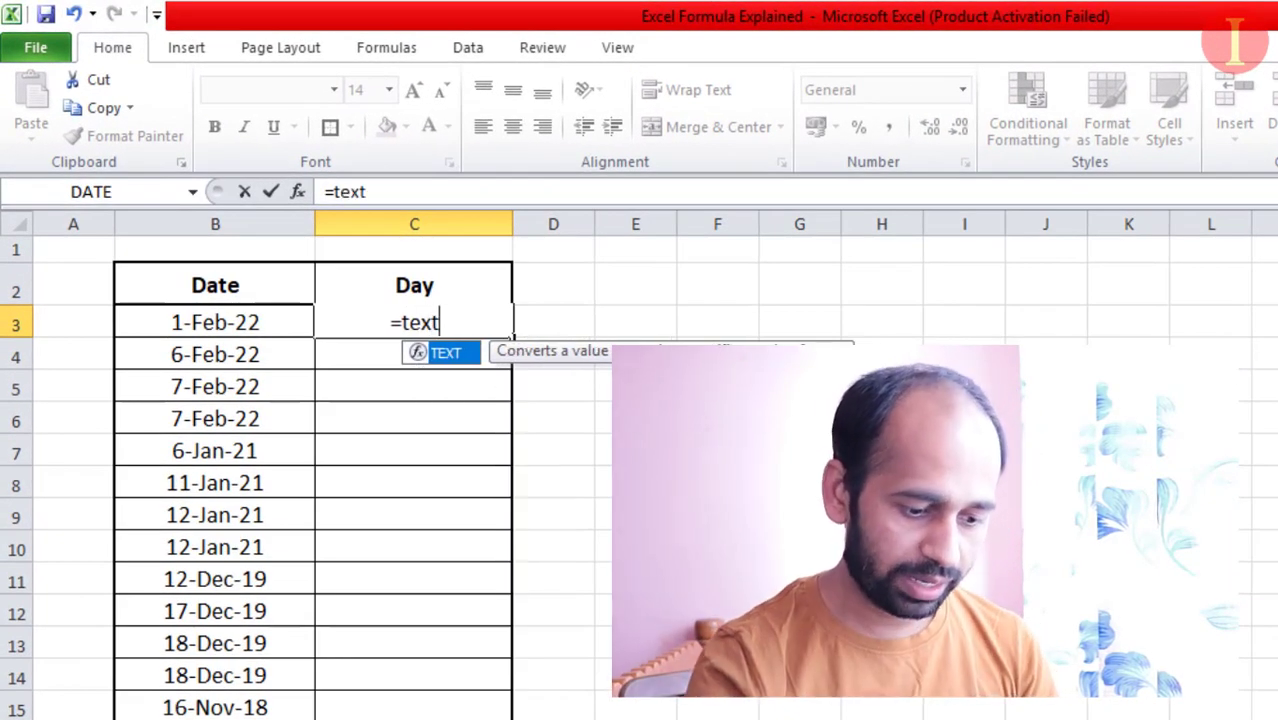
text(()
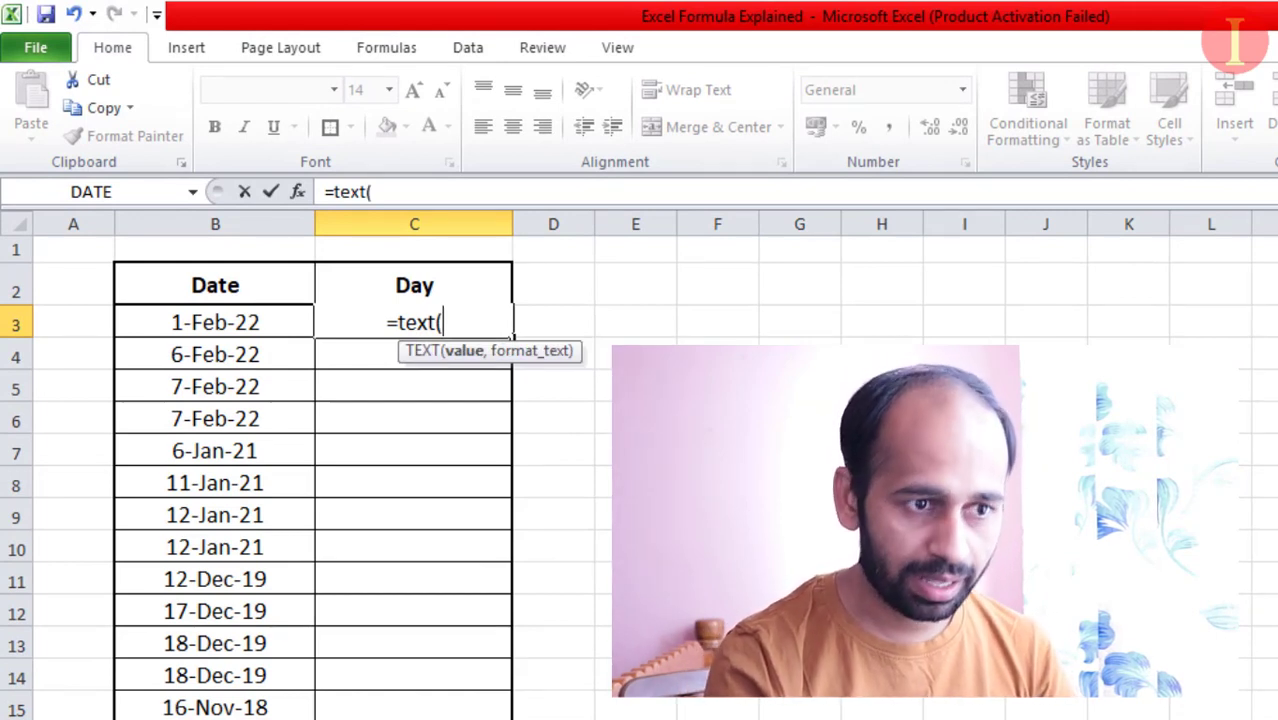
click(290, 330)
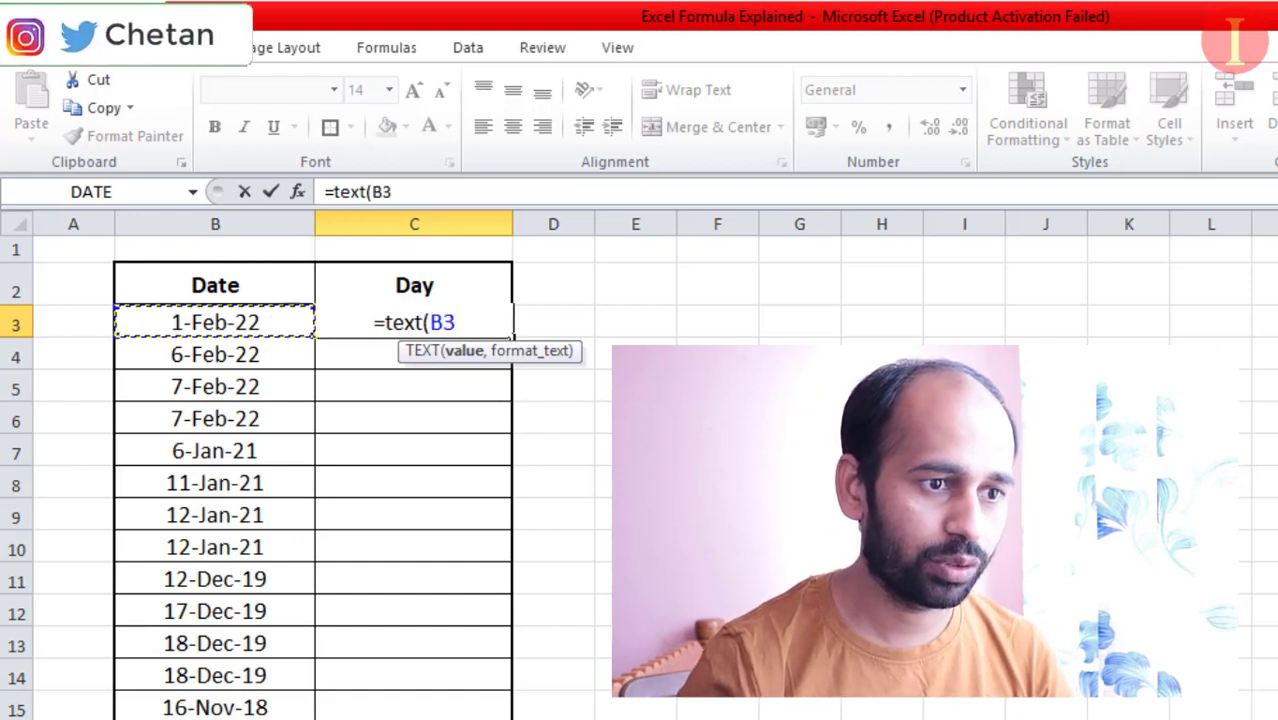
text(,)
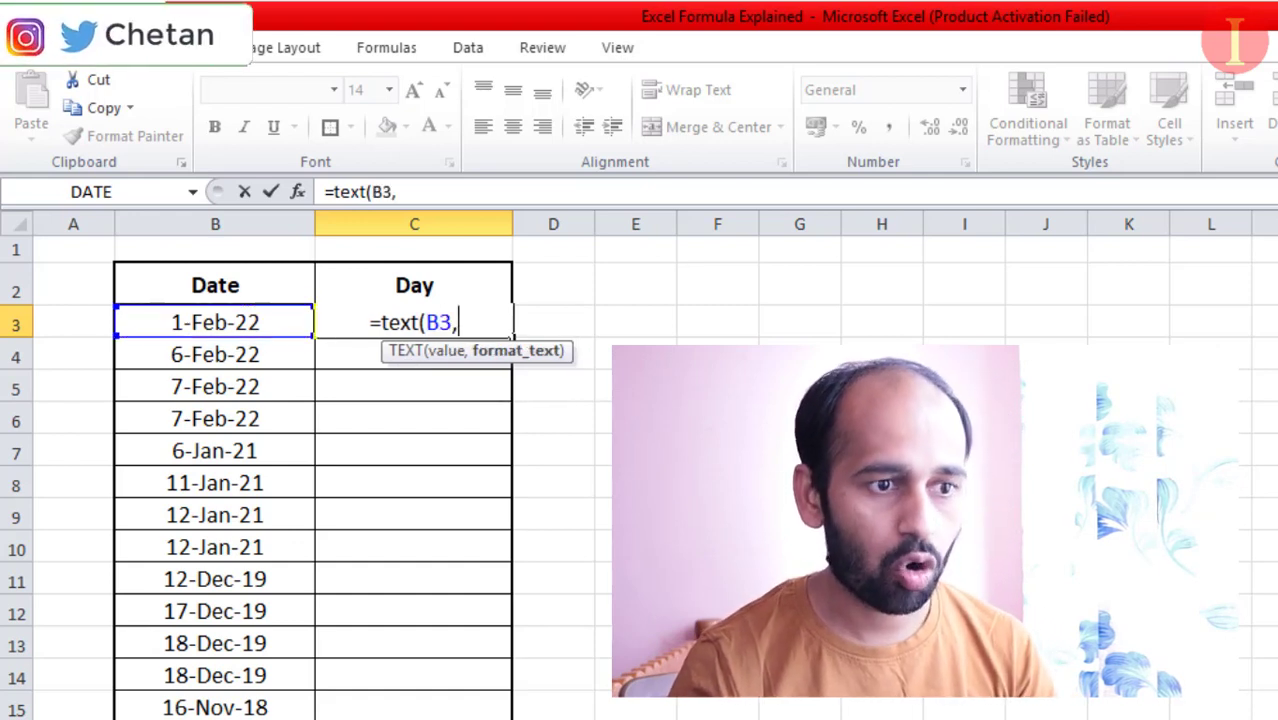
text(")
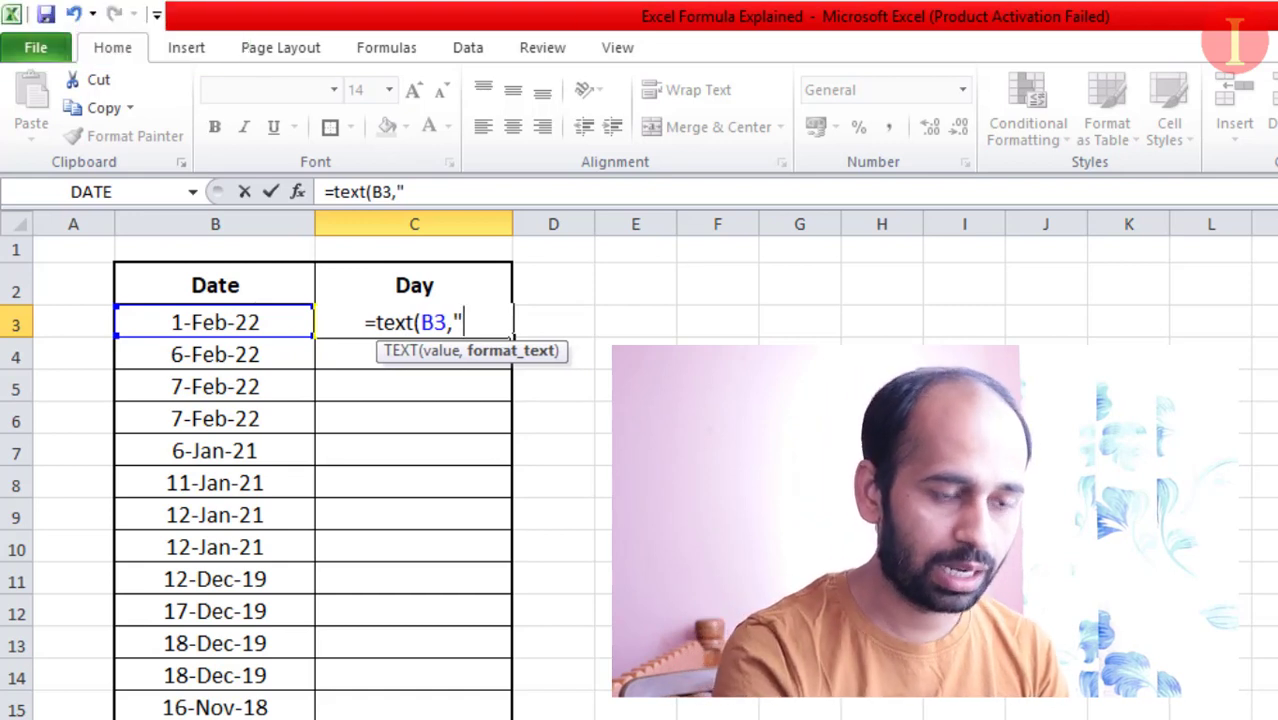
text(ddd)
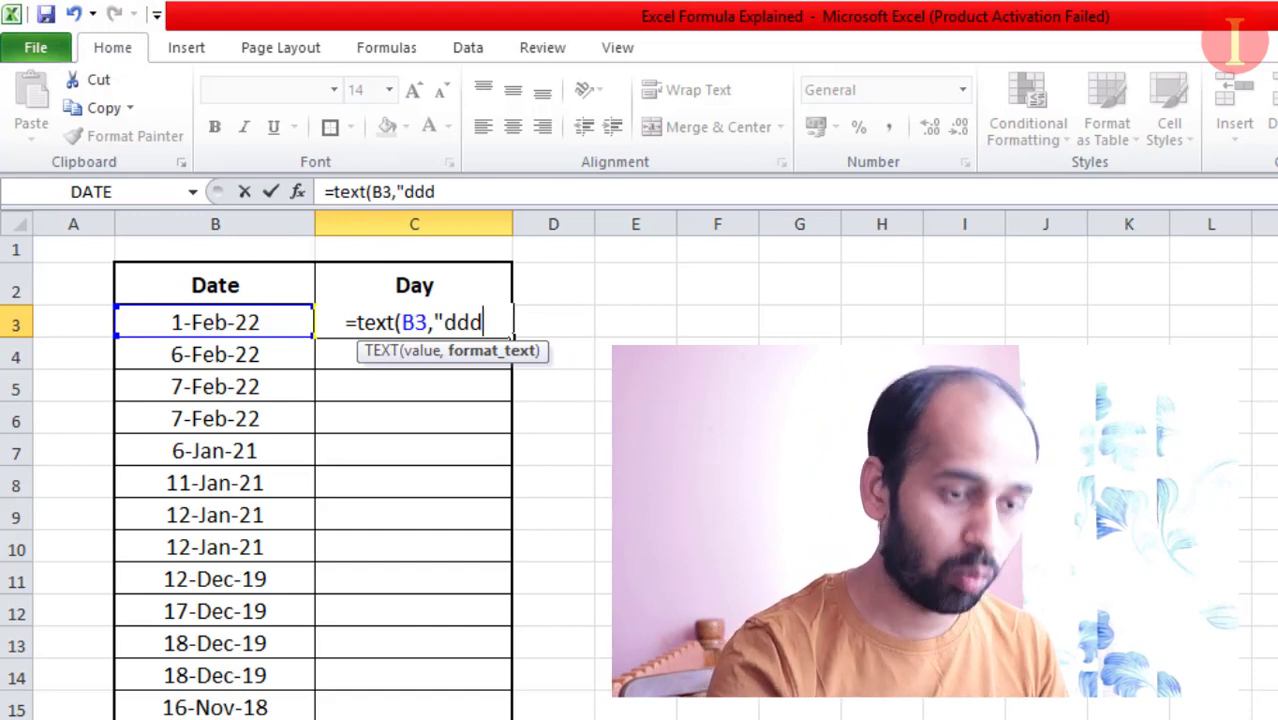
text("))
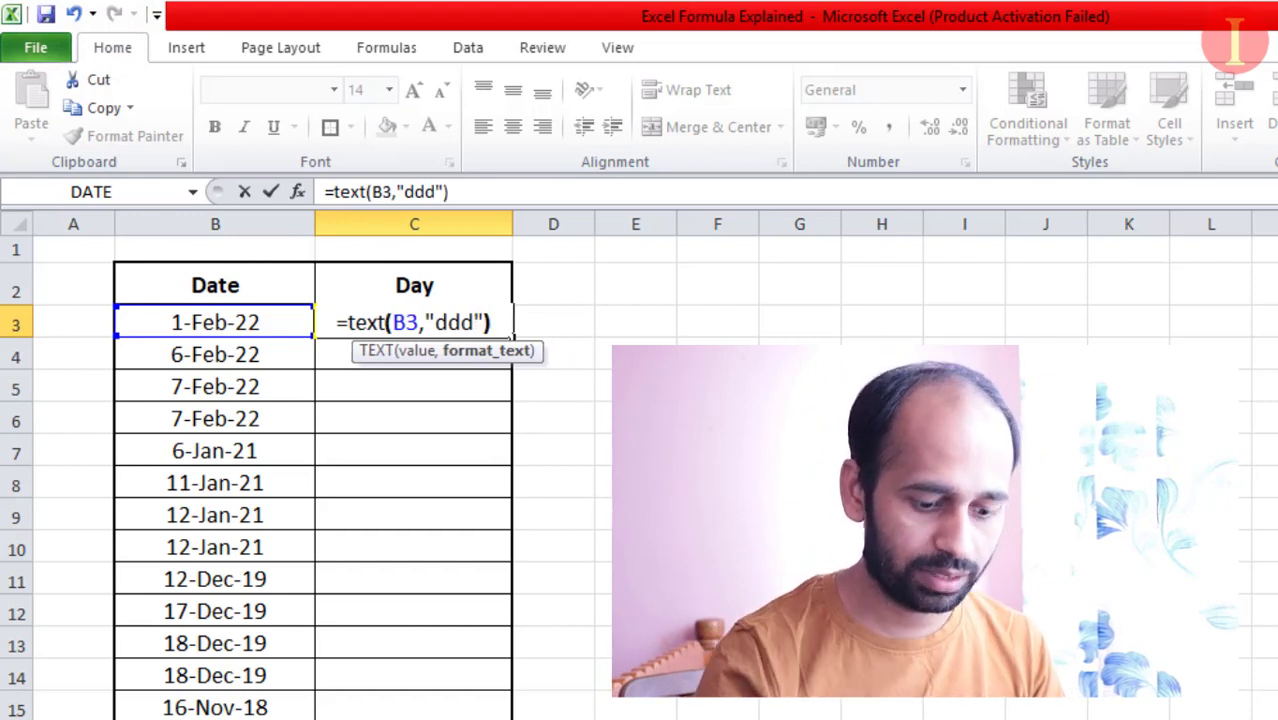
key(Return)
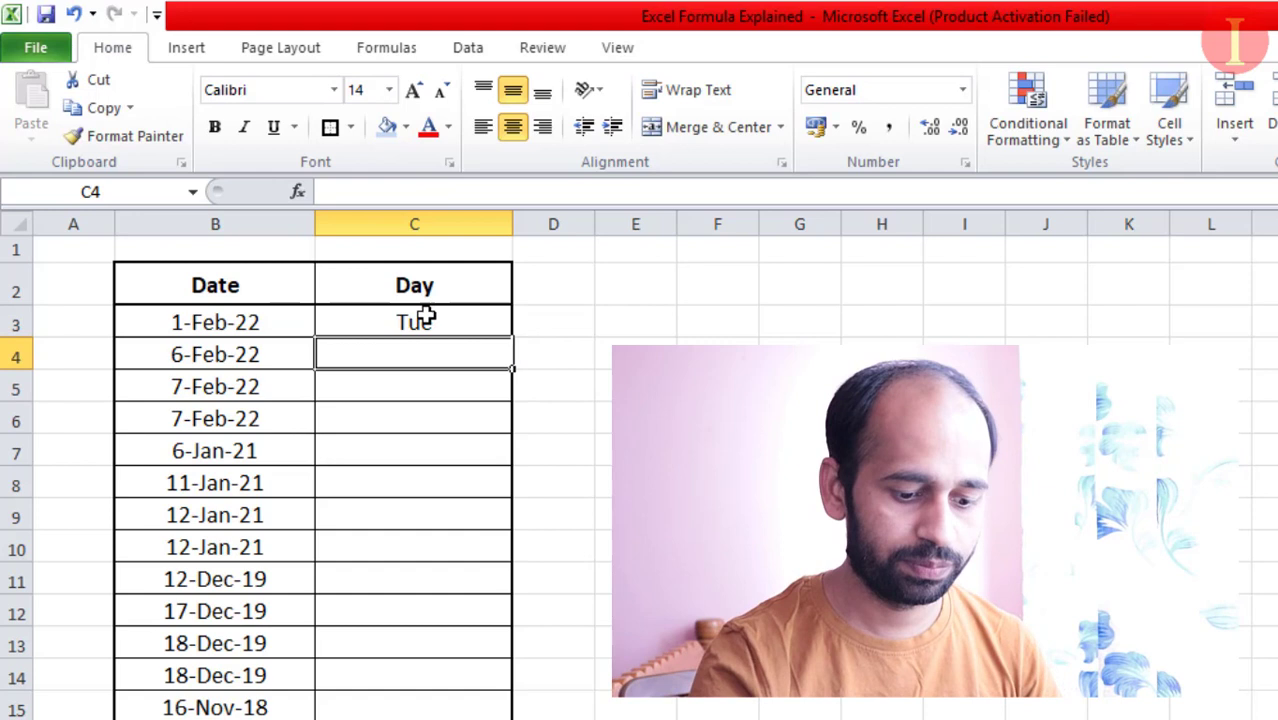
Step: Copy the weekday formula from C3 into the rest of the Day column through C41, pasting formulas only
click(282, 318)
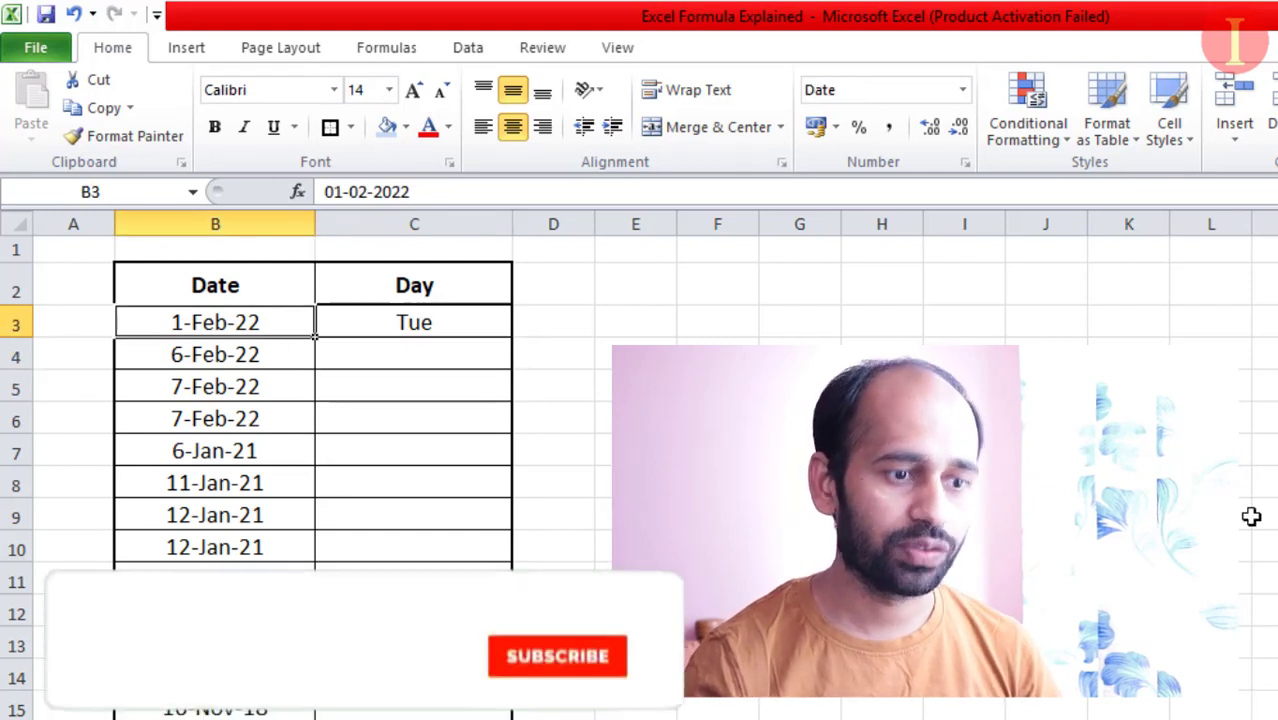
key(Right)
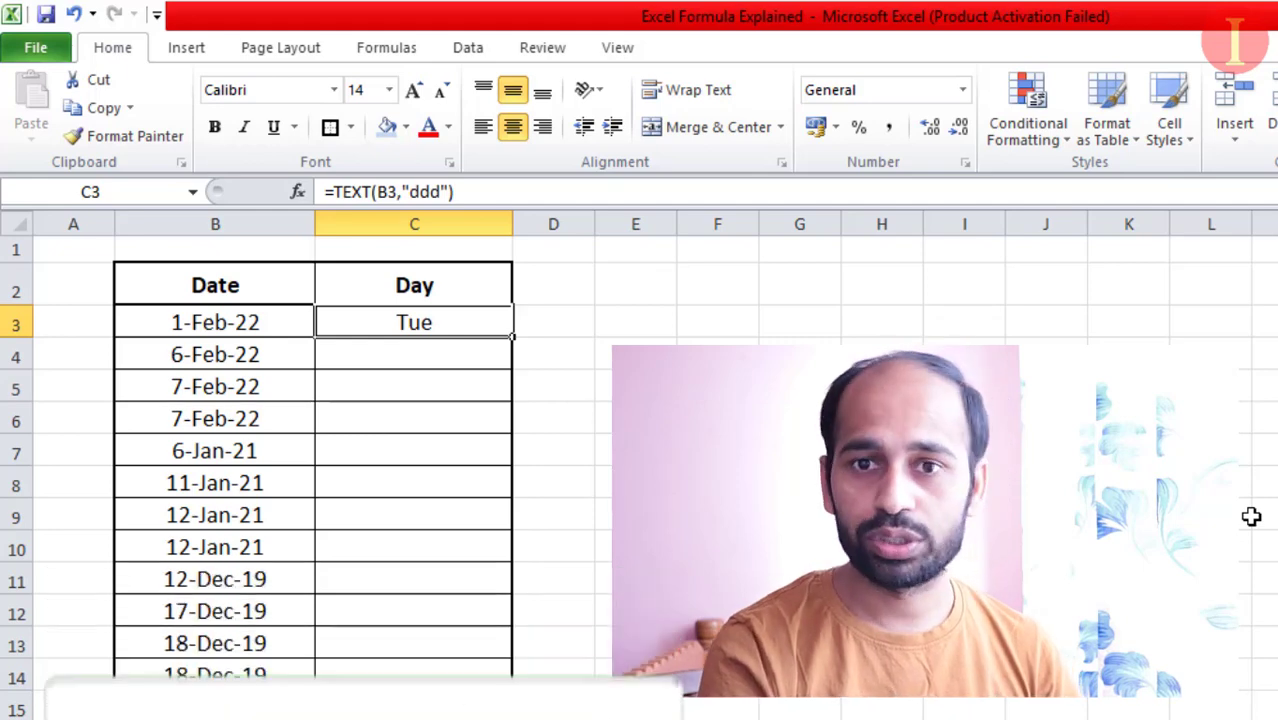
key(ctrl+c)
key(Left)
key(ctrl+Down)
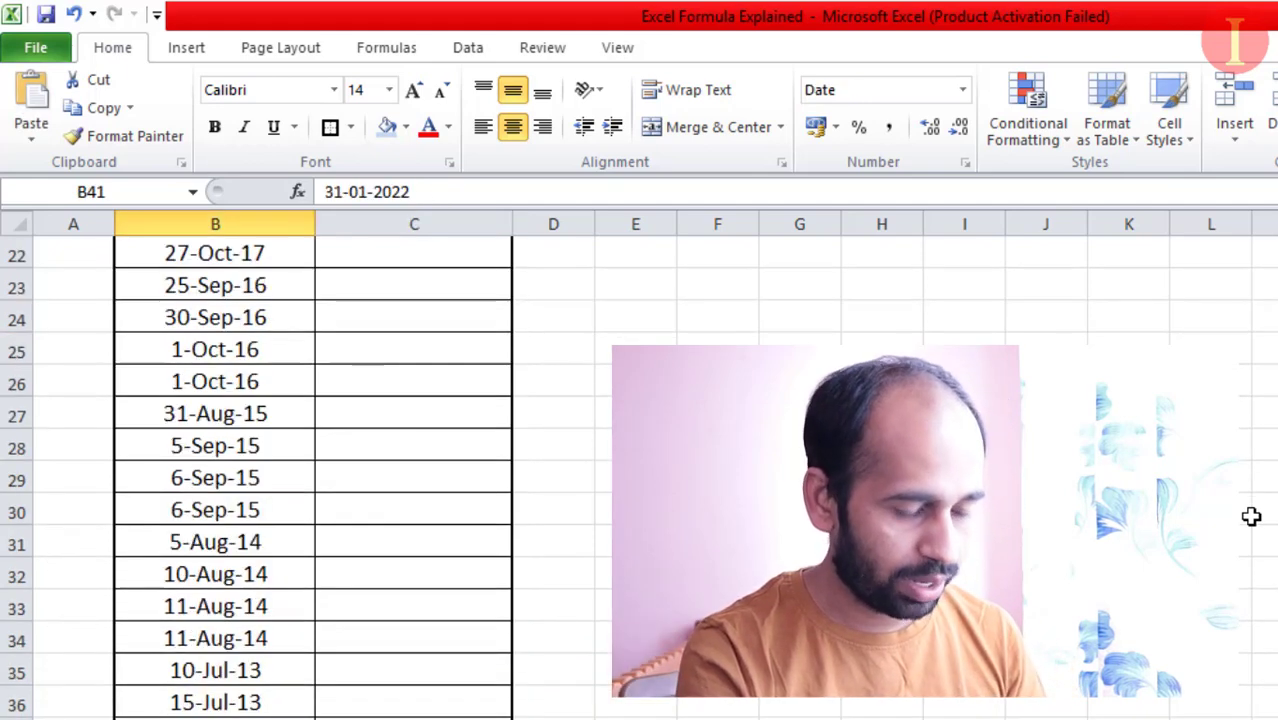
key(Right)
key(ctrl+shift+Up)
key(alt)
key(e)
key(s)
key(f)
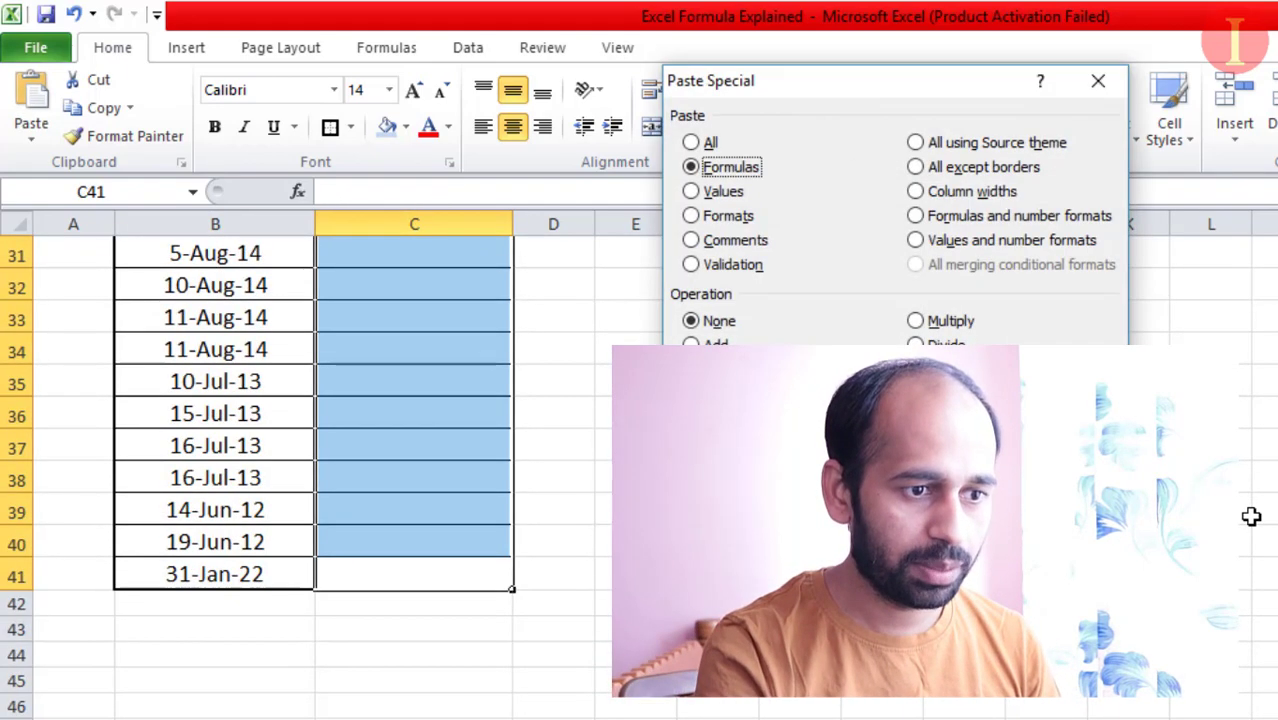
key(Return)
scroll(419, 502, up, 10)
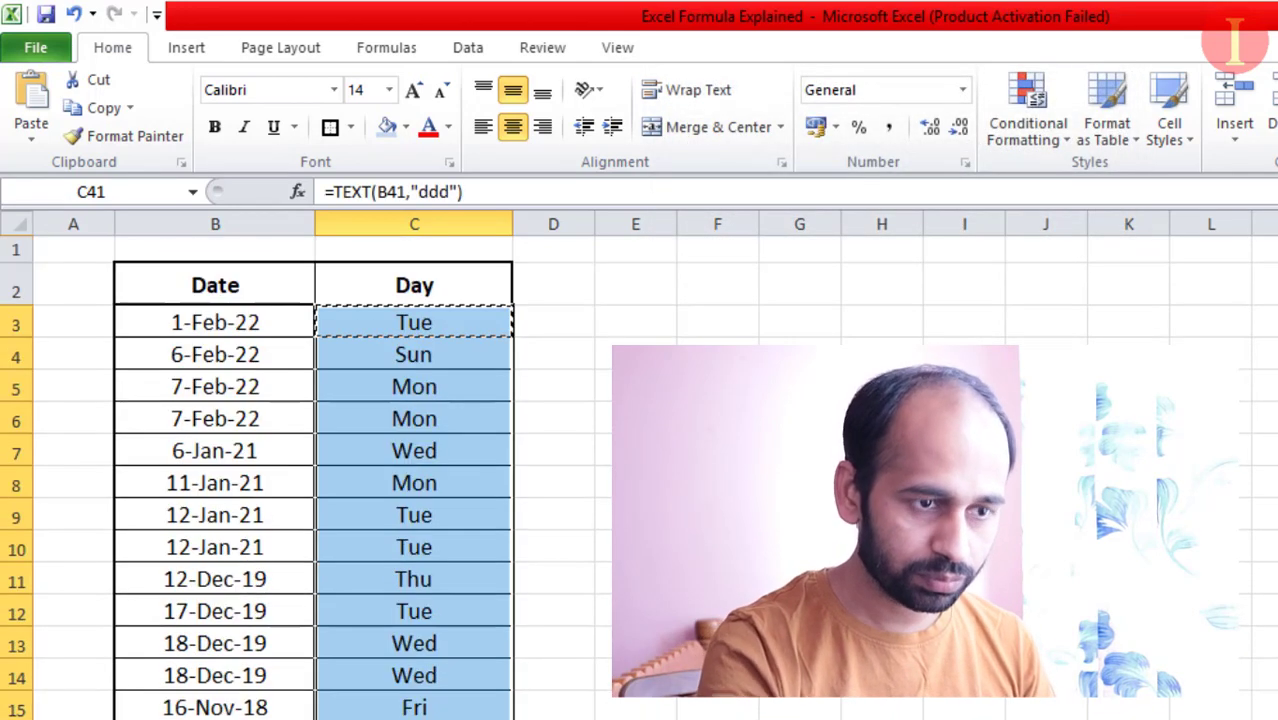
key(Escape)
Step: Review the weekday names in the Day column against their dates
click(225, 338)
key(Up)
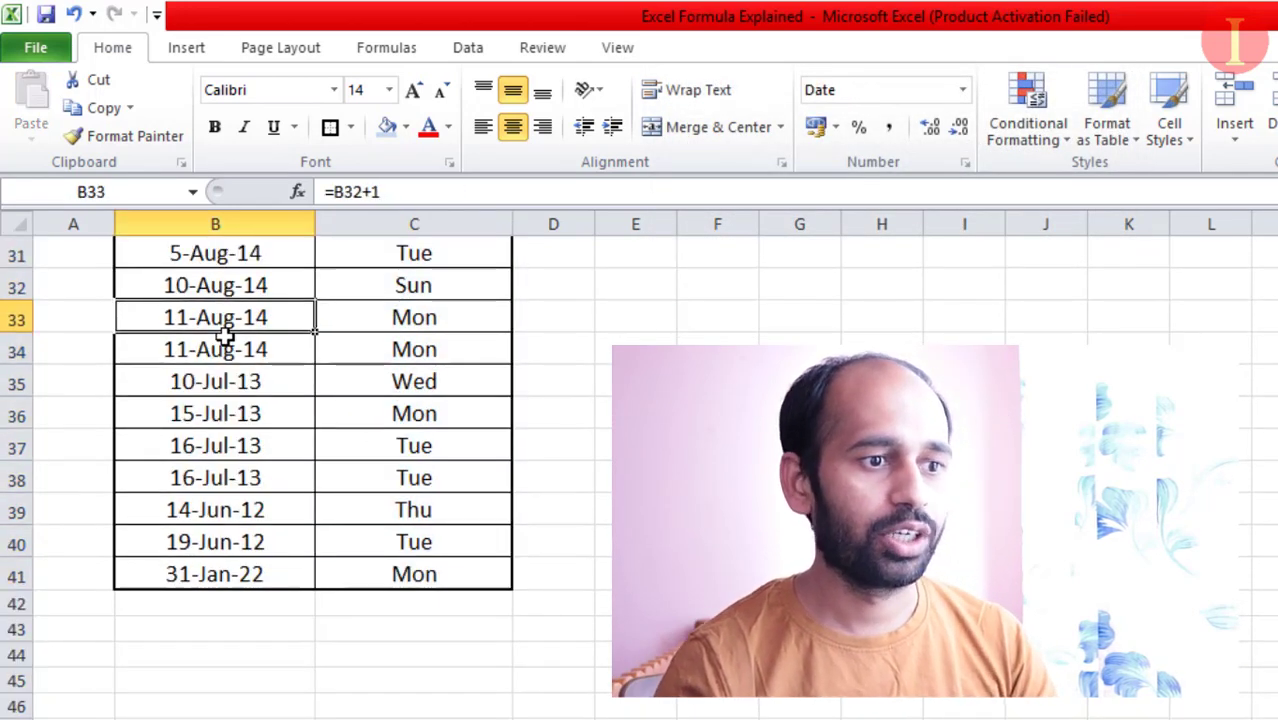
key(ctrl+Up)
key(Down)
key(Right)
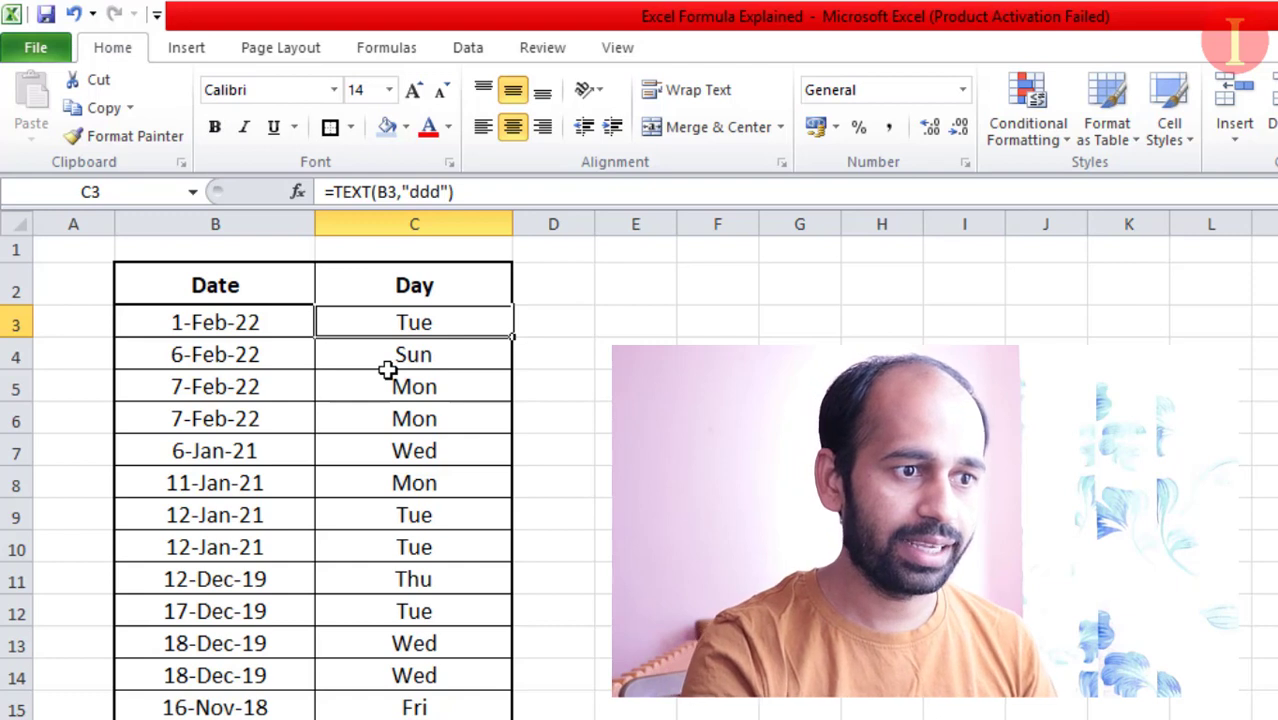
click(603, 389)
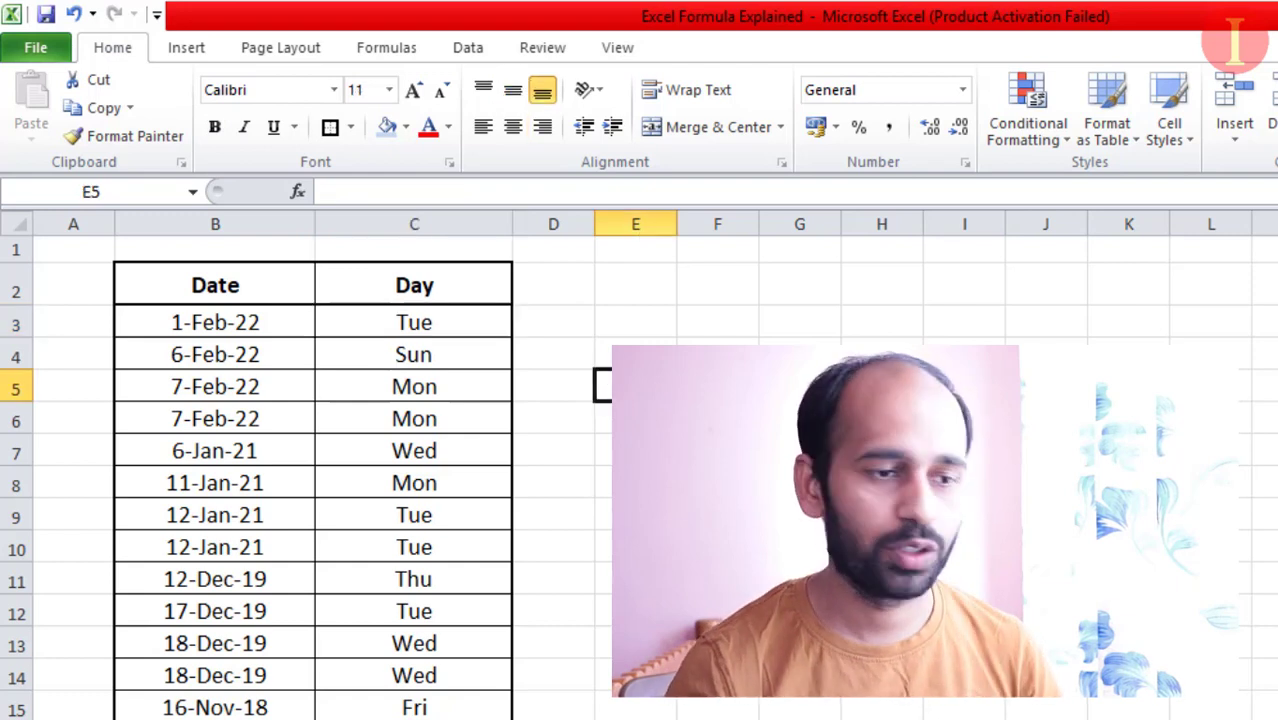
Step: Go to the Datalist sheet and examine its name and date-of-birth entry cells
key(ctrl+Page_Down)
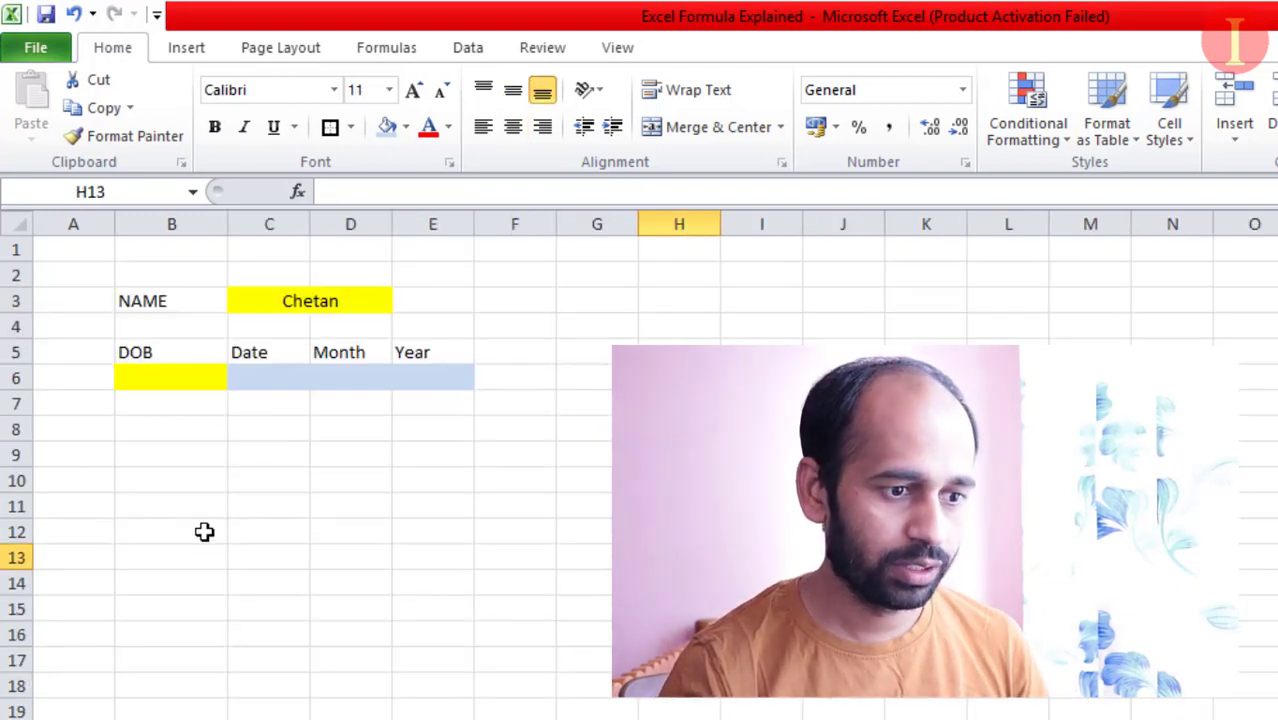
click(162, 299)
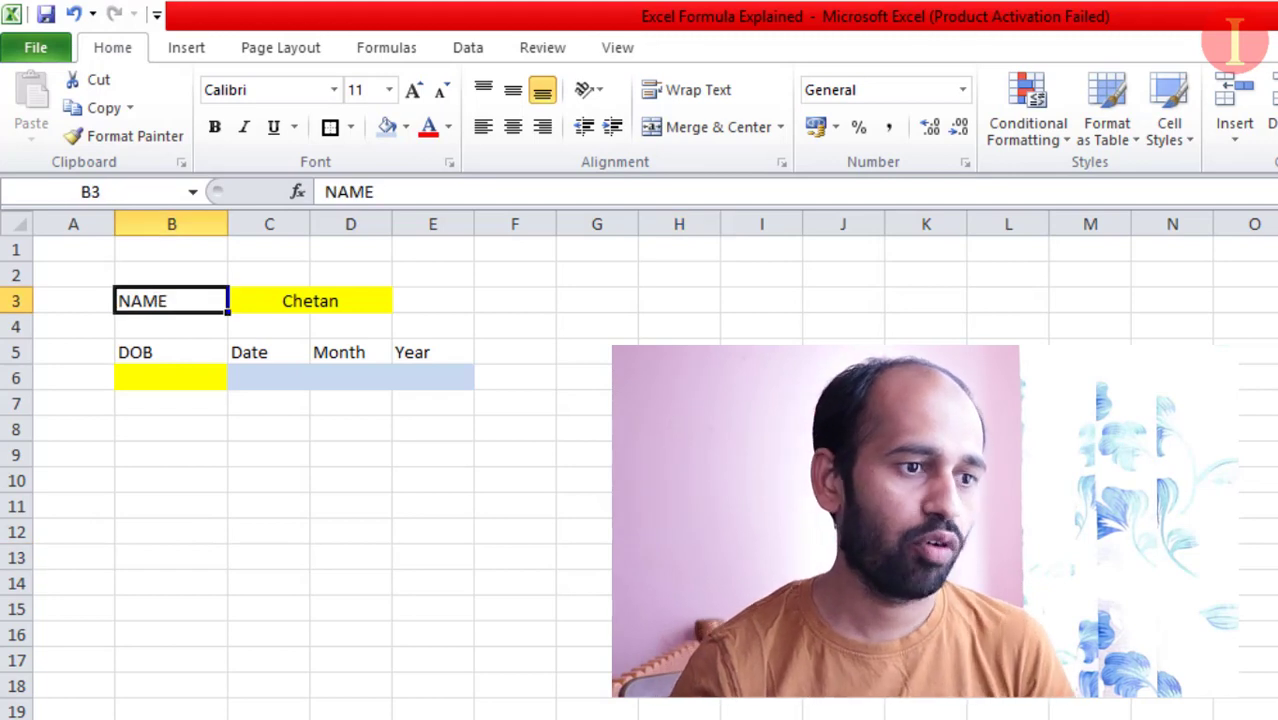
click(310, 301)
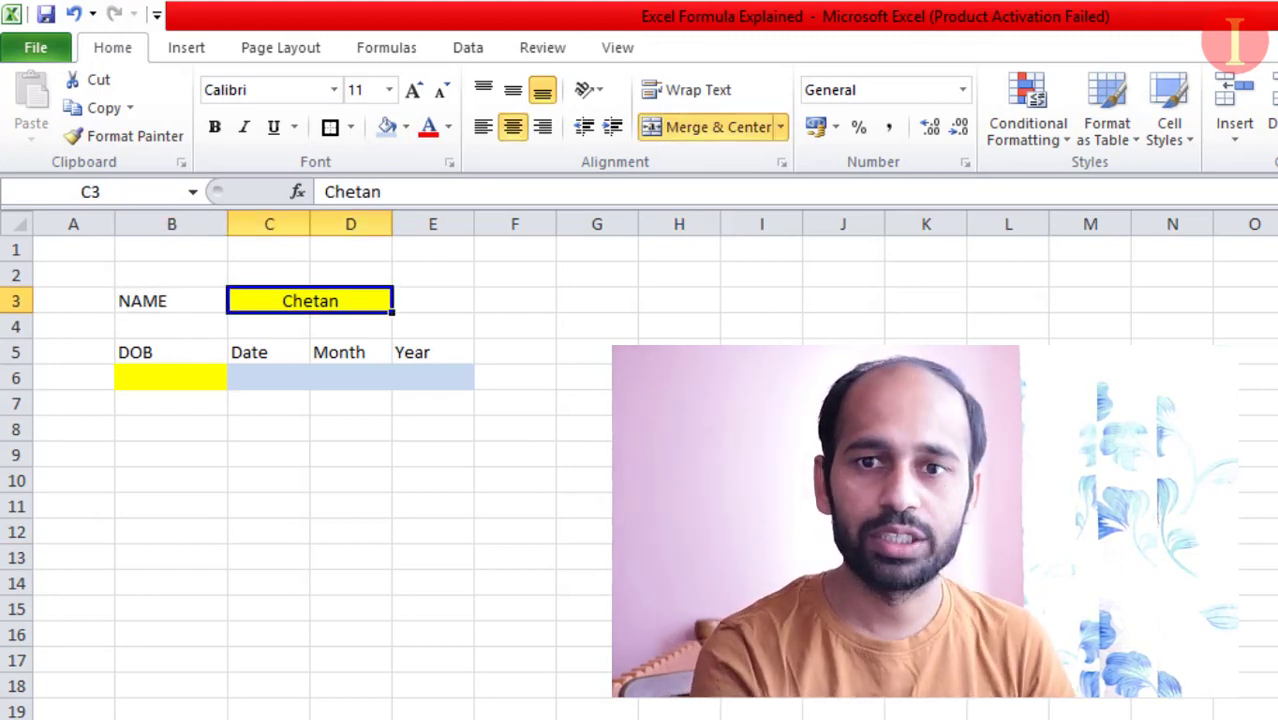
click(157, 375)
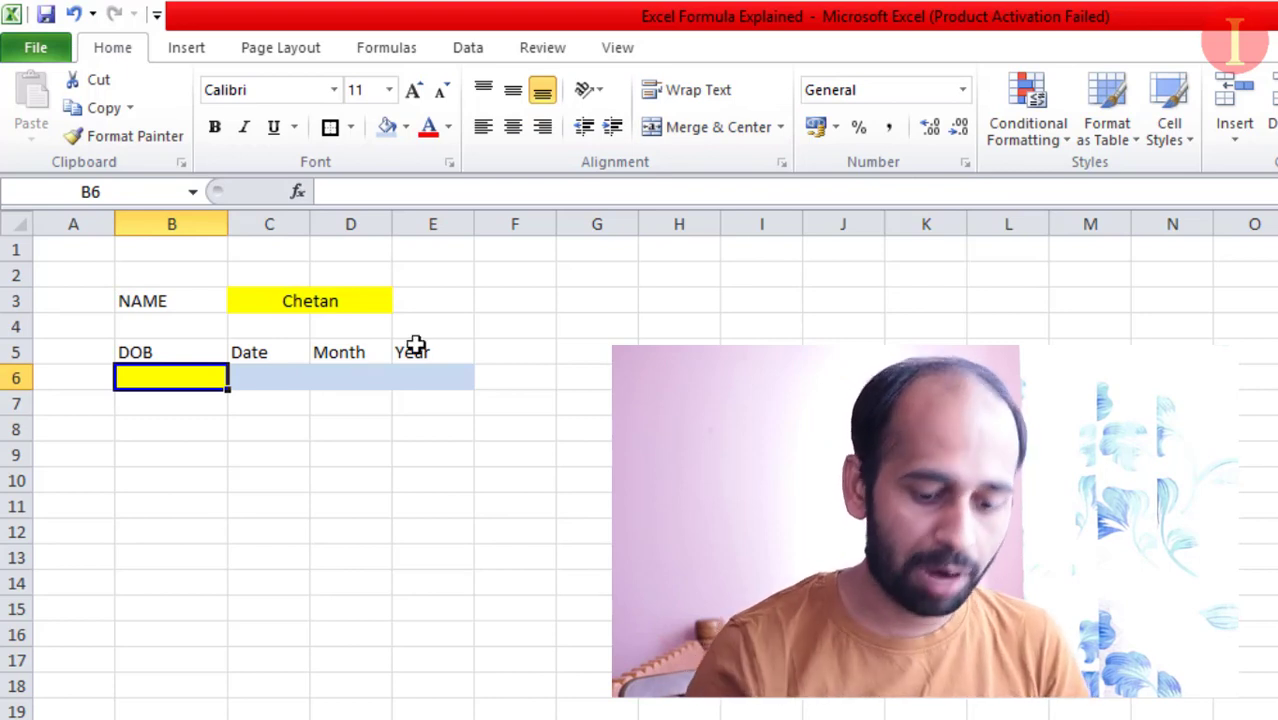
click(166, 354)
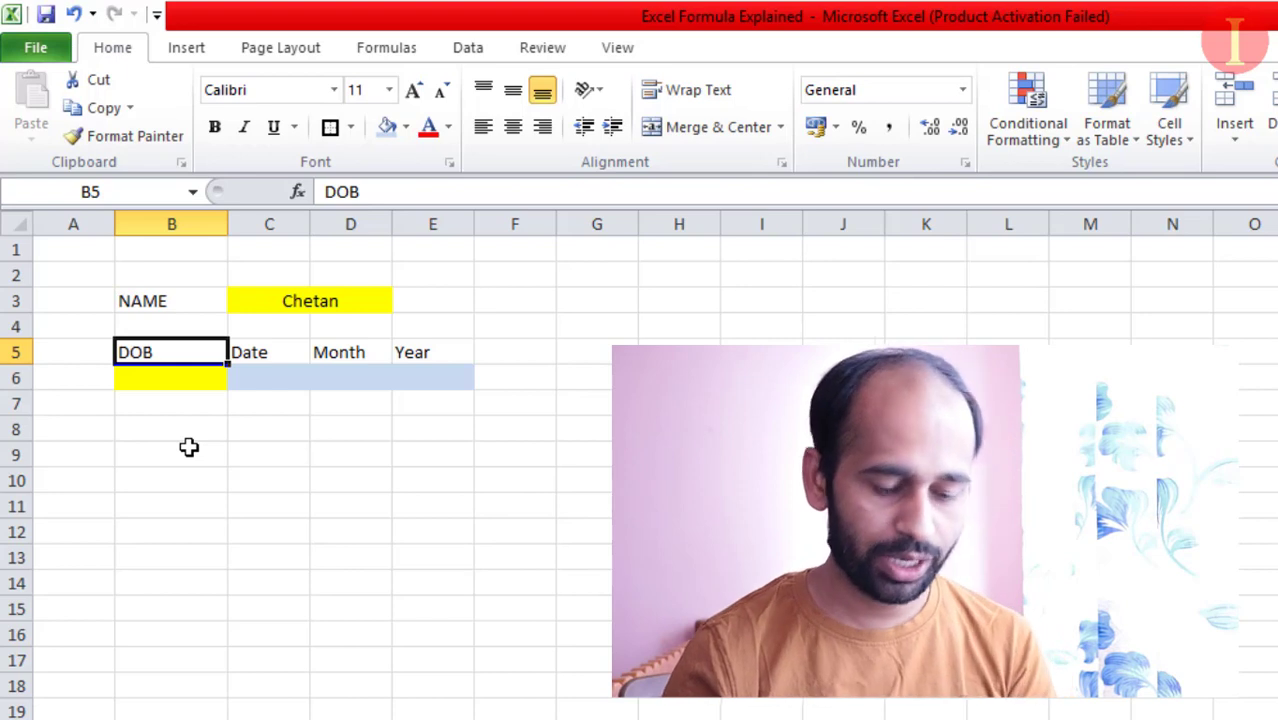
Step: Examine the dropdown choices for Date, Month and Year in cells C6 to E6 without choosing any
key(Down)
key(Right)
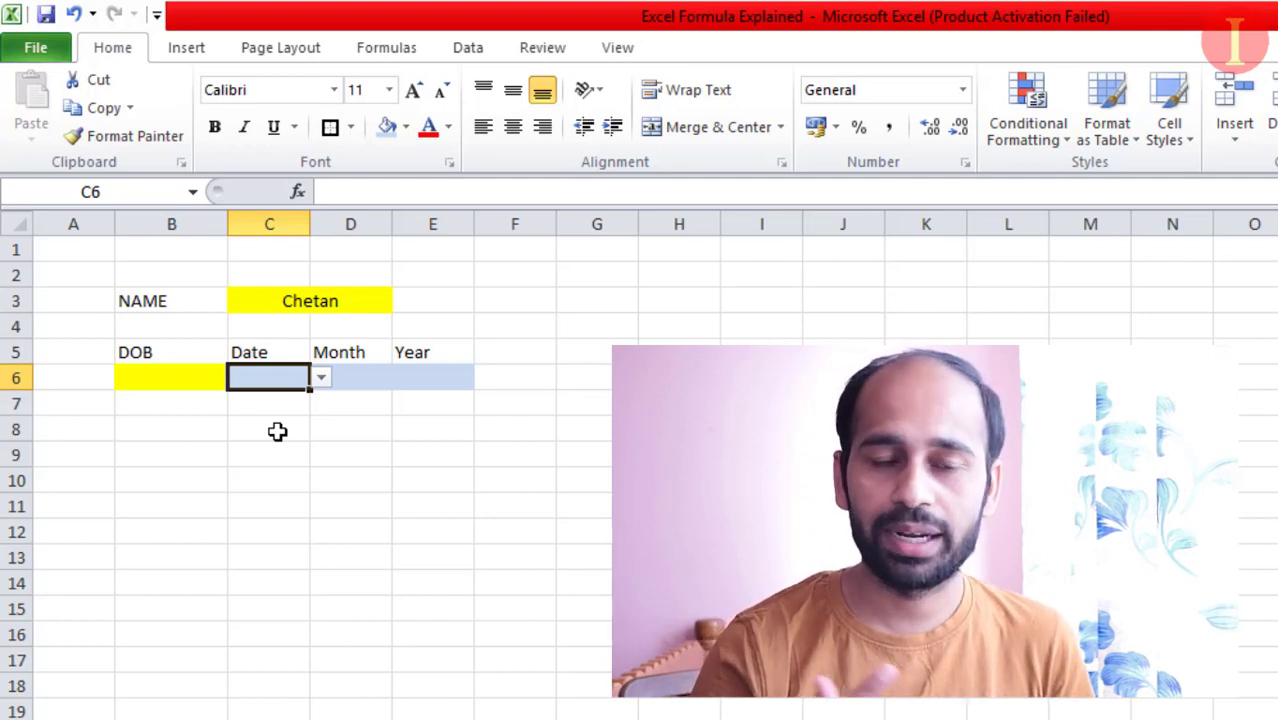
click(321, 378)
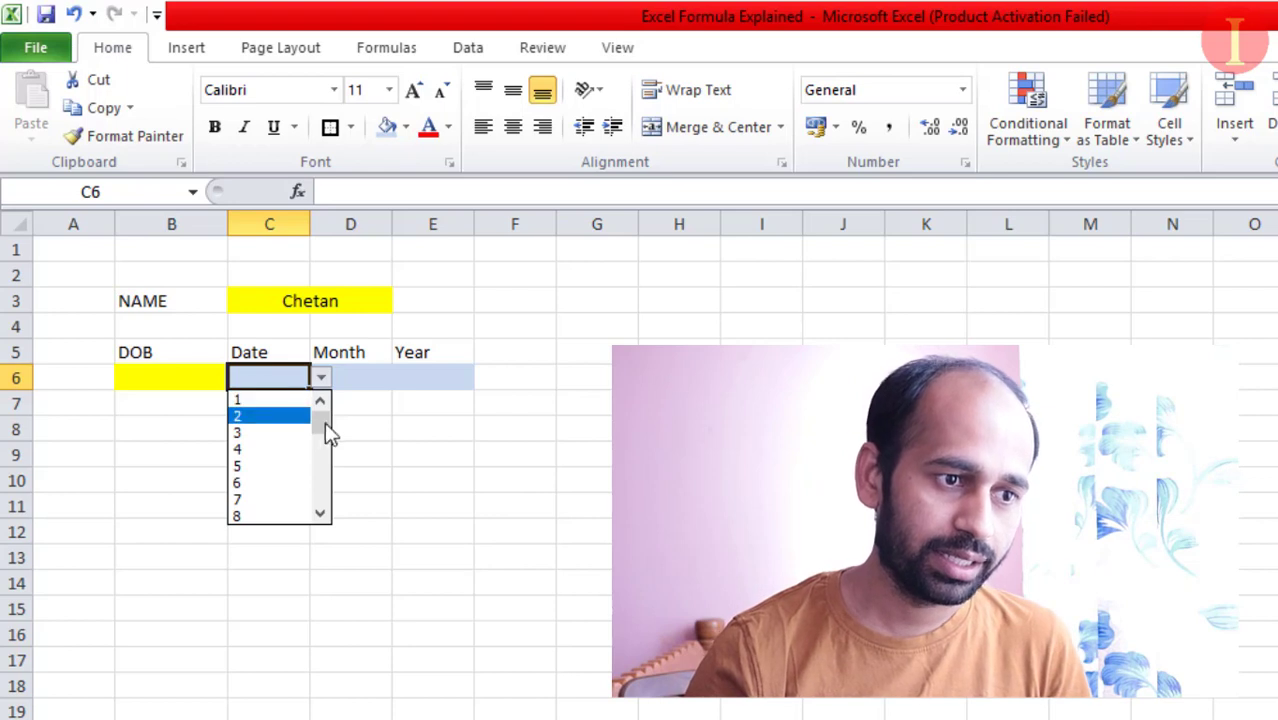
mouse_move(333, 426)
mouse_down()
mouse_move(328, 528)
mouse_move(320, 414)
mouse_up()
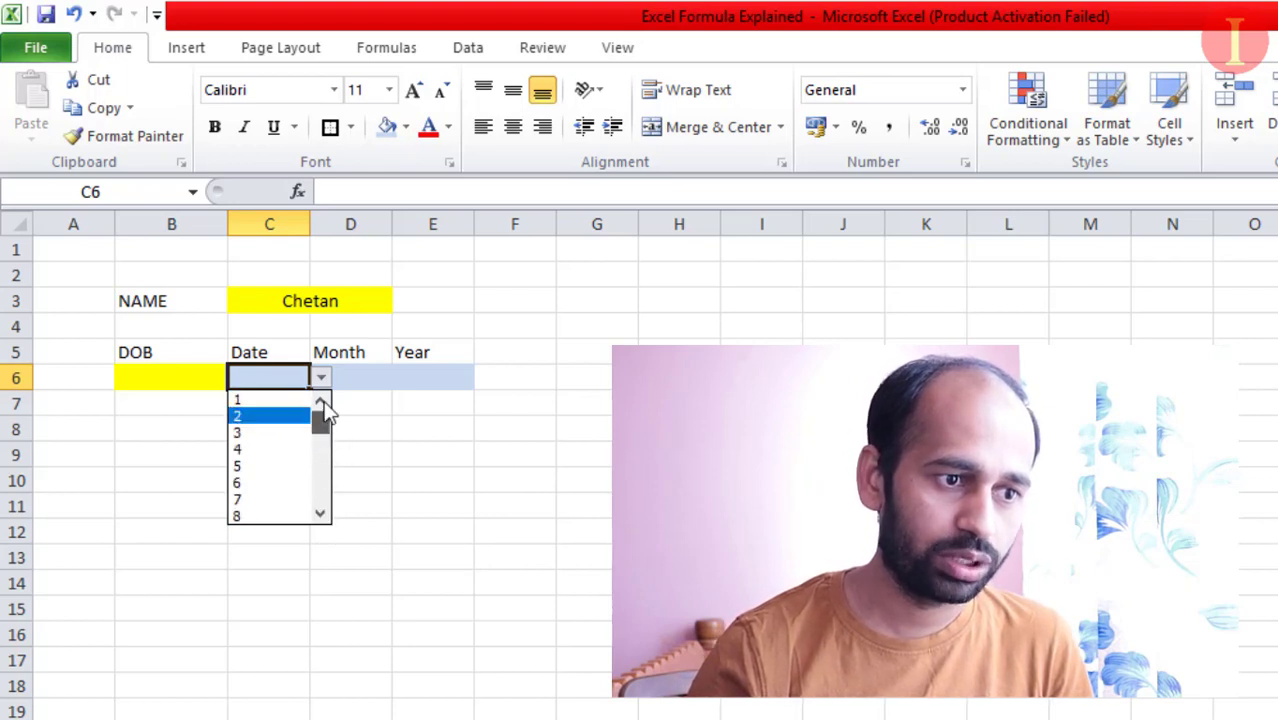
key(Escape)
click(354, 348)
click(365, 380)
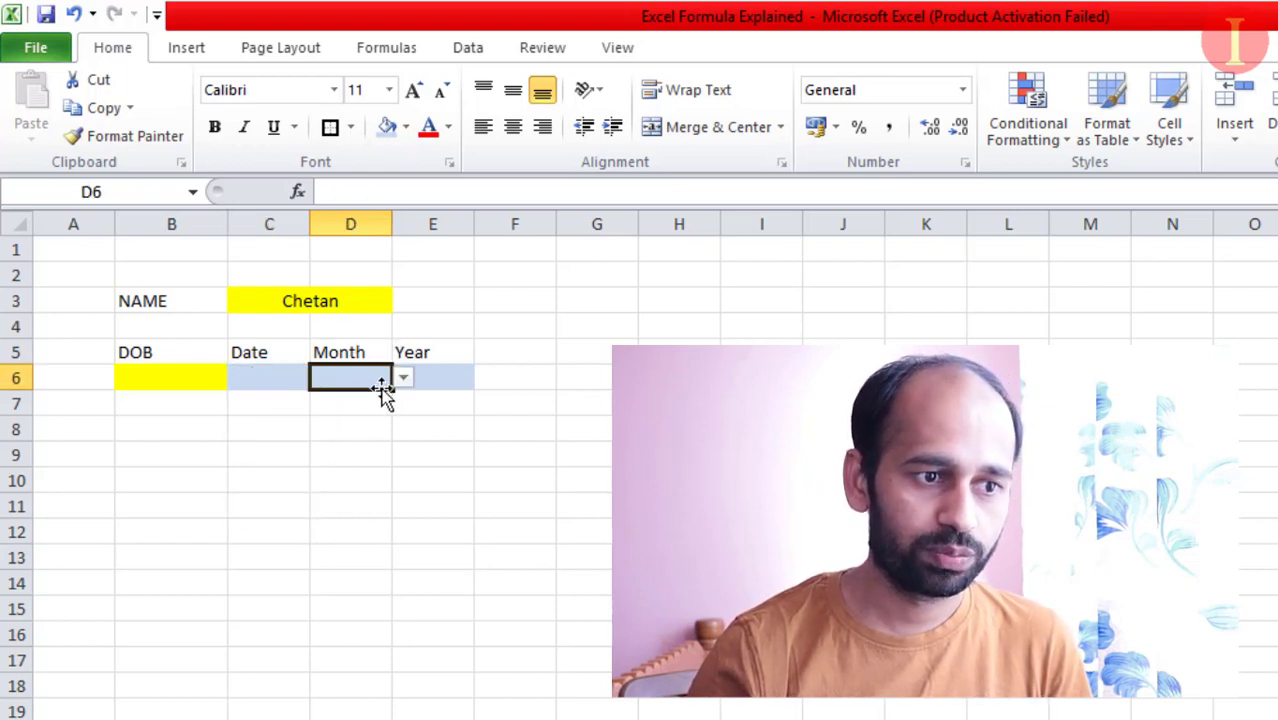
click(402, 377)
drag(406, 438, 402, 491)
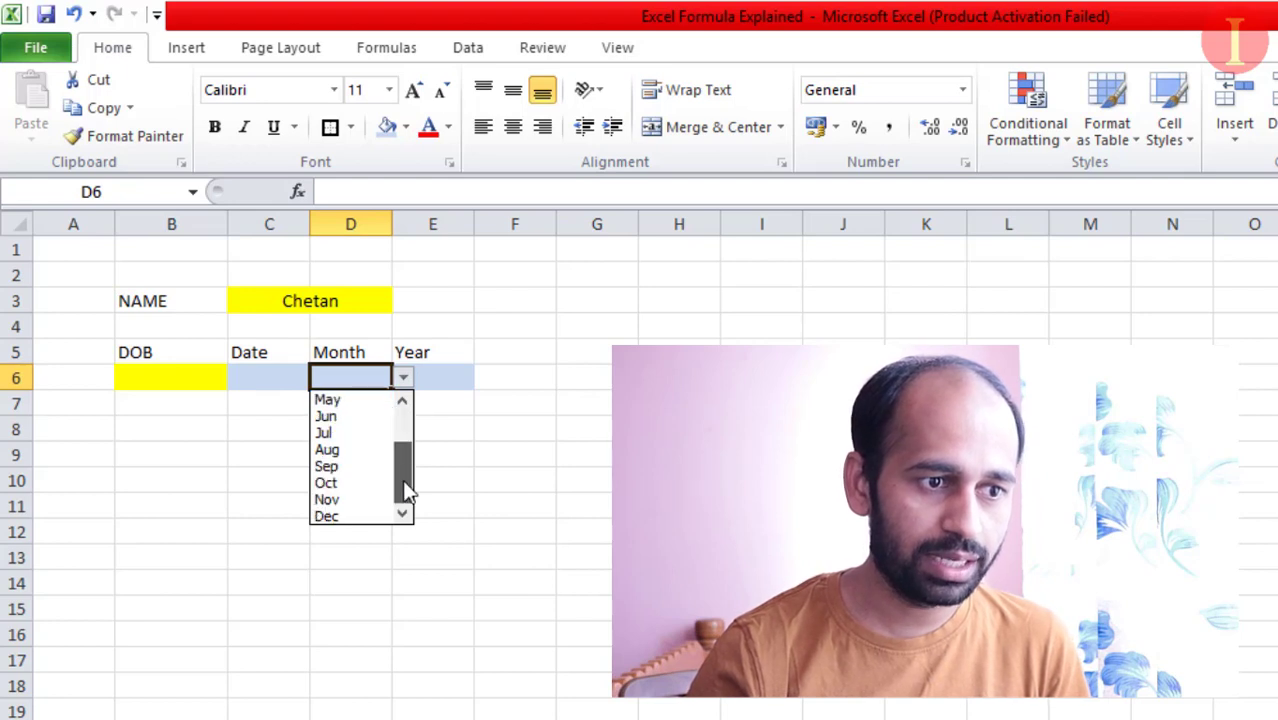
key(Escape)
click(451, 373)
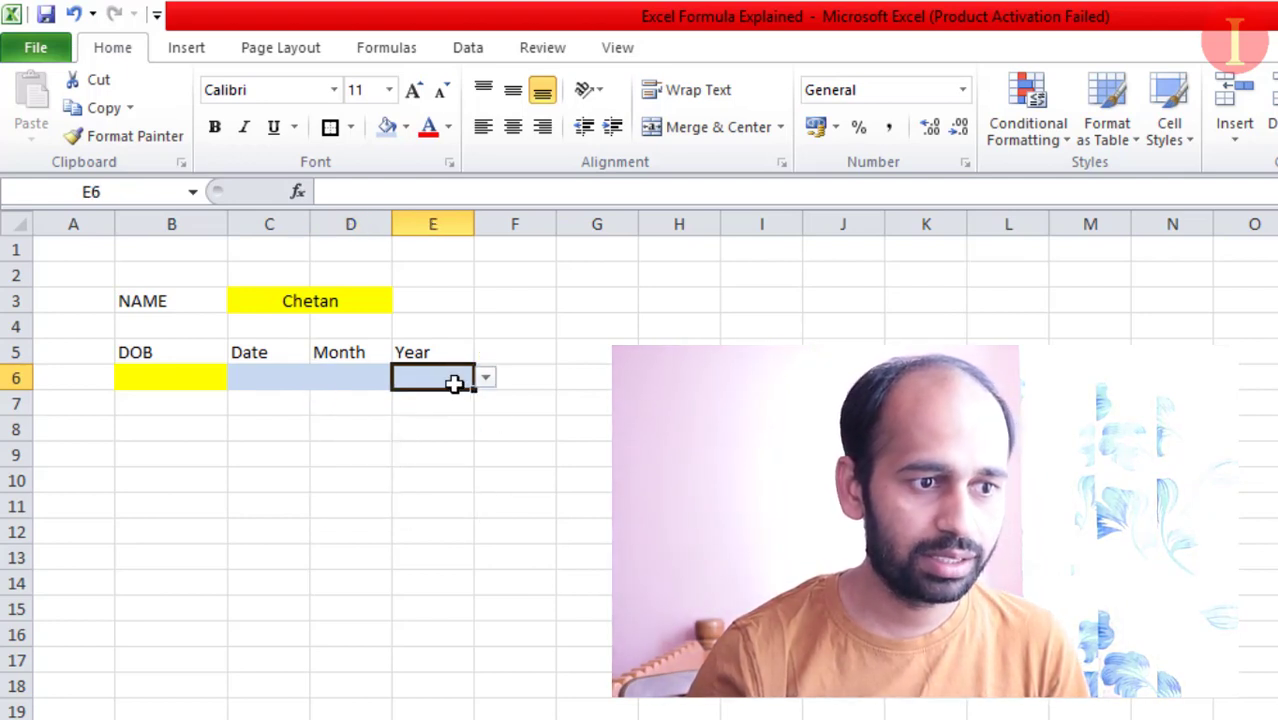
click(485, 378)
drag(489, 428, 480, 522)
click(557, 445)
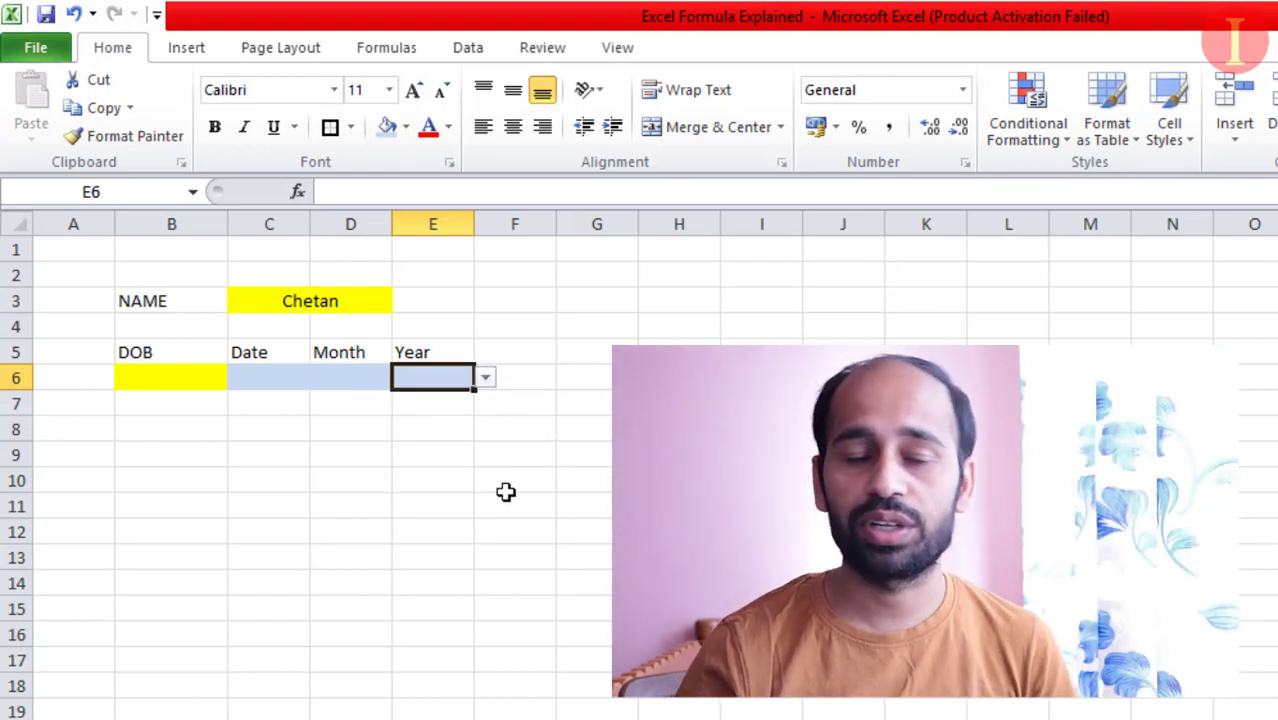
Step: Locate the Date, Month and Year source lists in the sheet's last columns, XFB to XFD
click(250, 378)
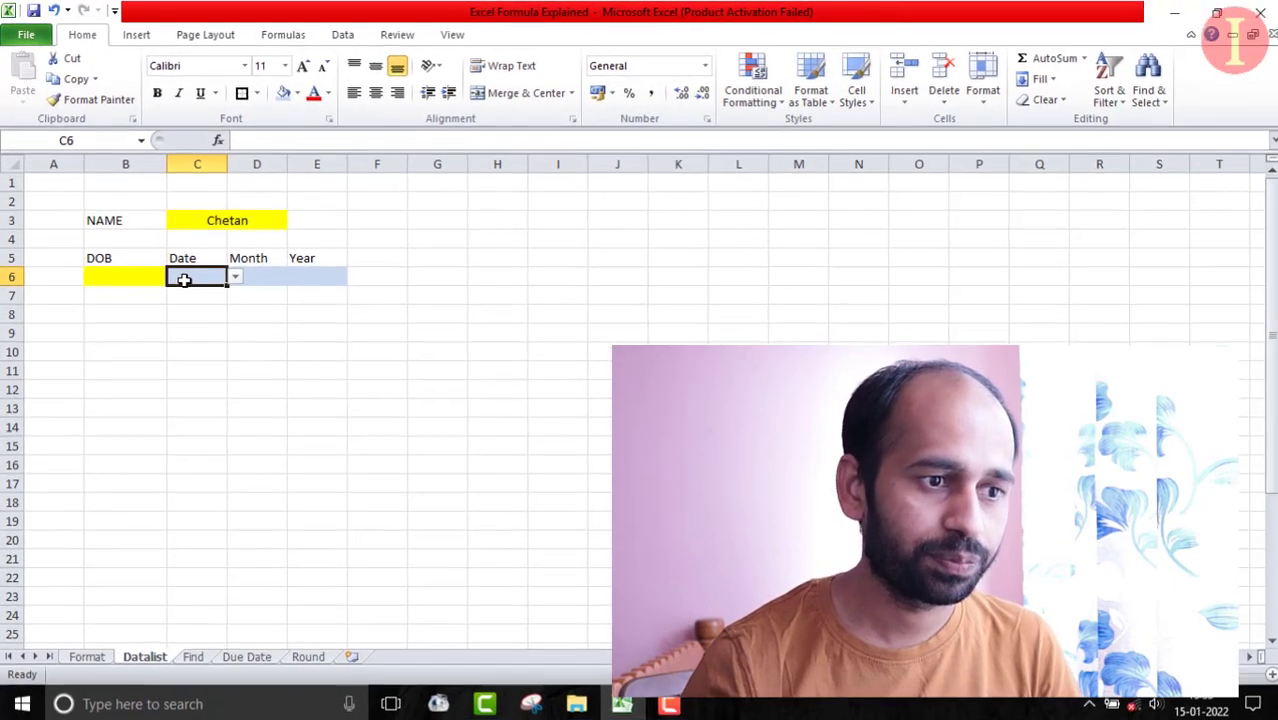
key(Right)
key(Right)
key(Right)
key(Left)
key(Left)
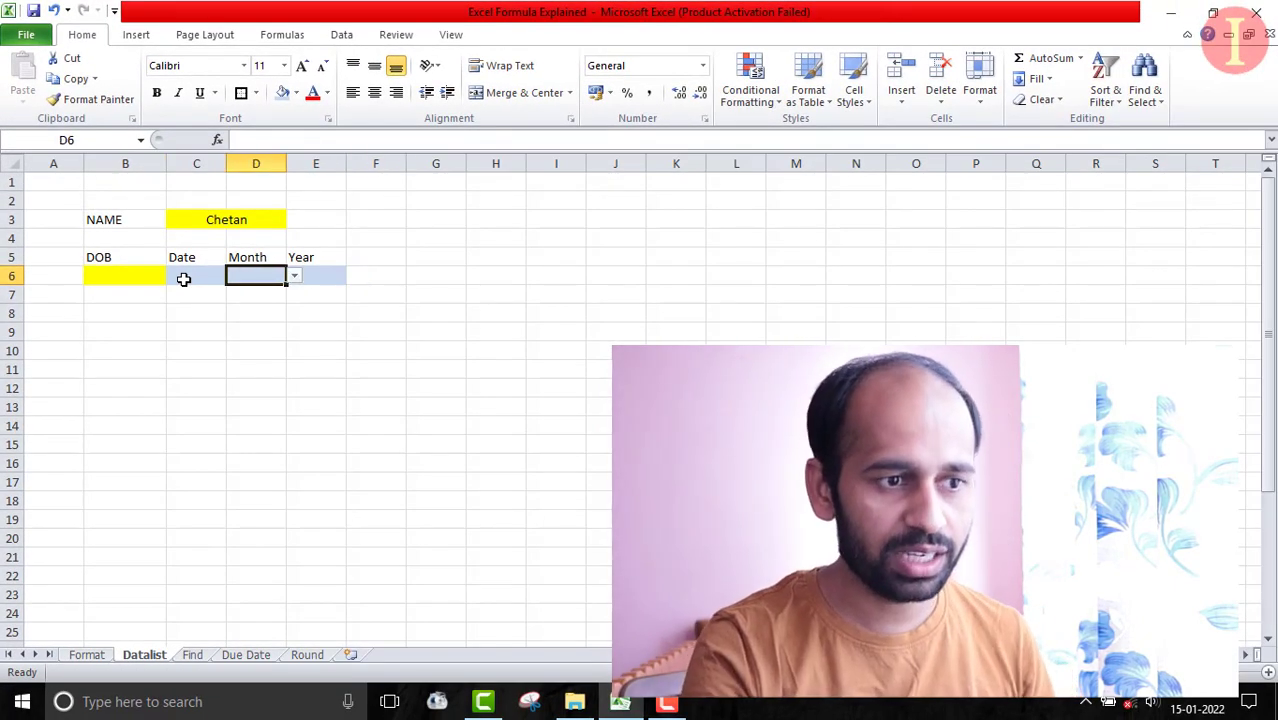
key(Right)
key(Right)
key(ctrl+Right)
key(ctrl+Right)
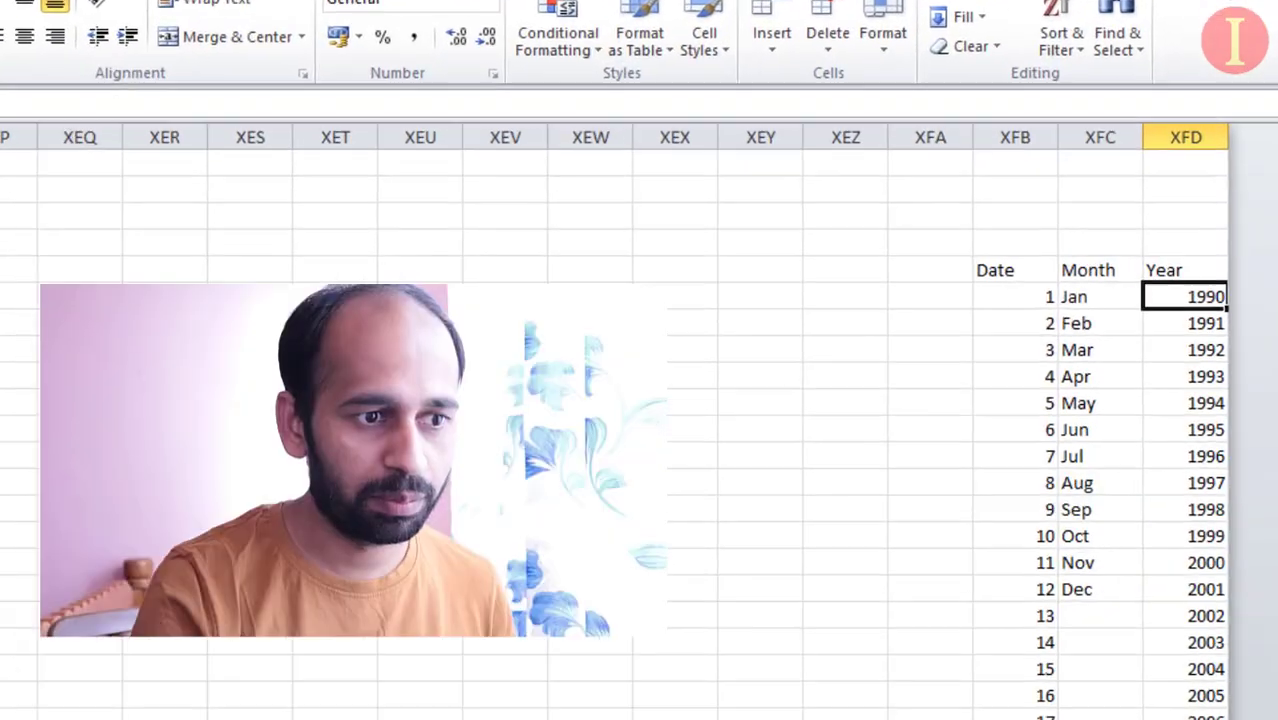
key(Left)
key(Left)
key(Up)
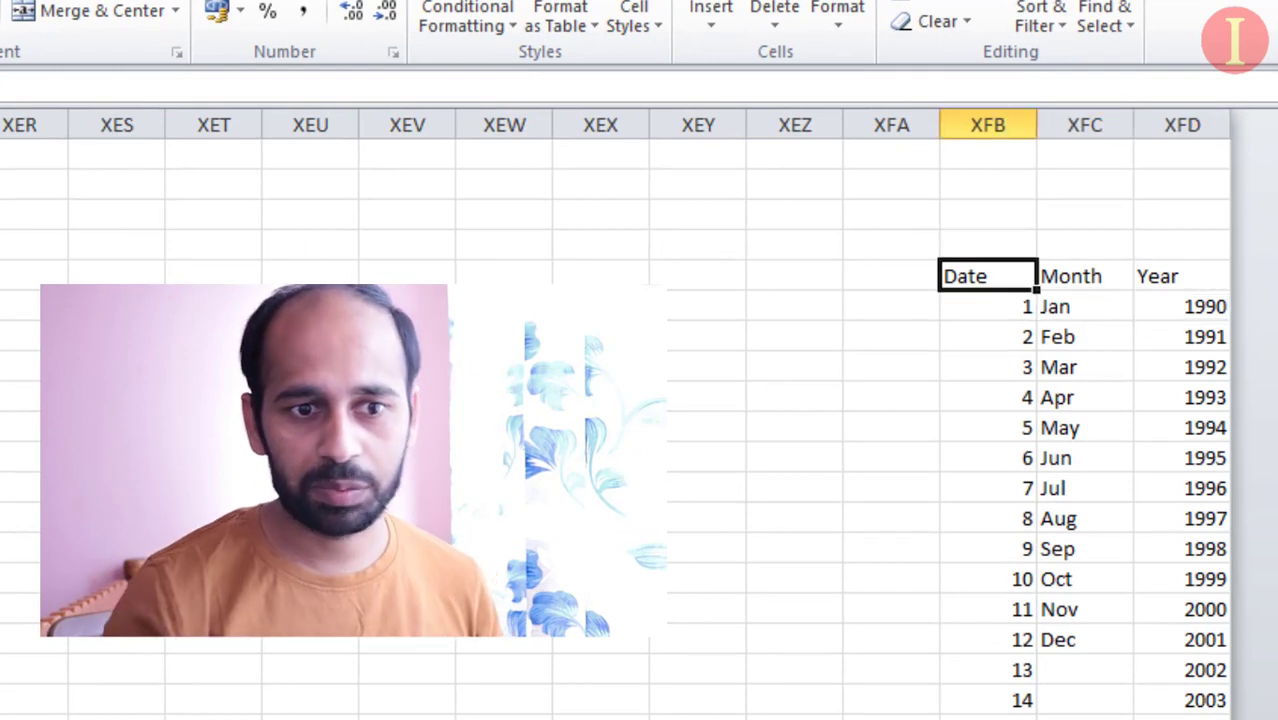
Step: Examine the Date, Month and Year source lists in columns XFB to XFD from their headers to their last entries
key(Down)
key(ctrl+Down)
key(ctrl+Up)
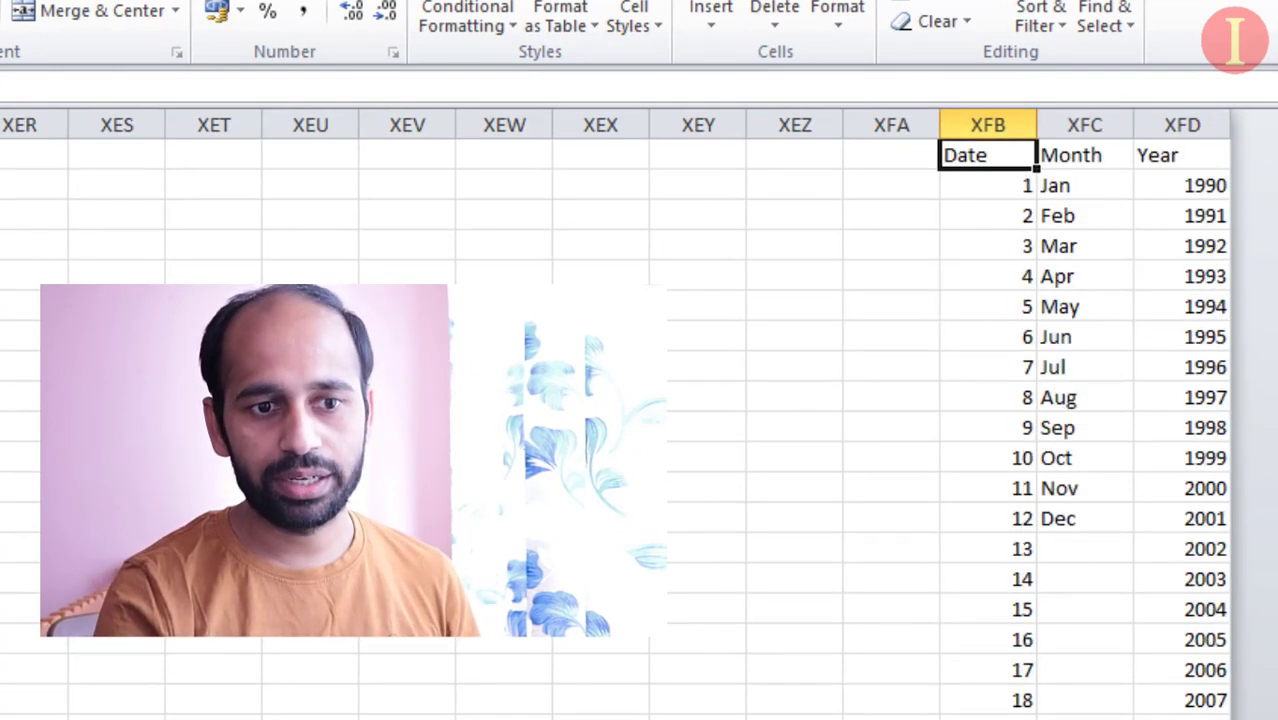
key(Down)
key(Right)
key(Up)
key(Right)
key(ctrl+Down)
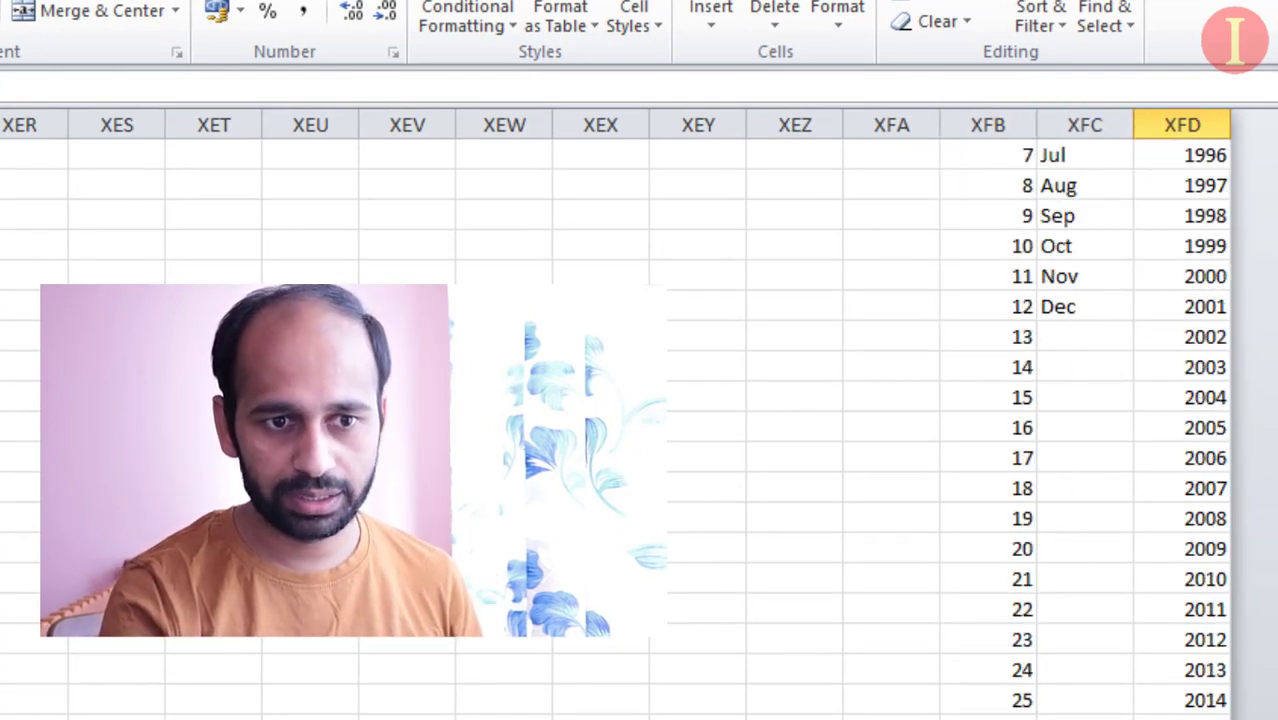
key(ctrl+Up)
key(Left)
key(Left)
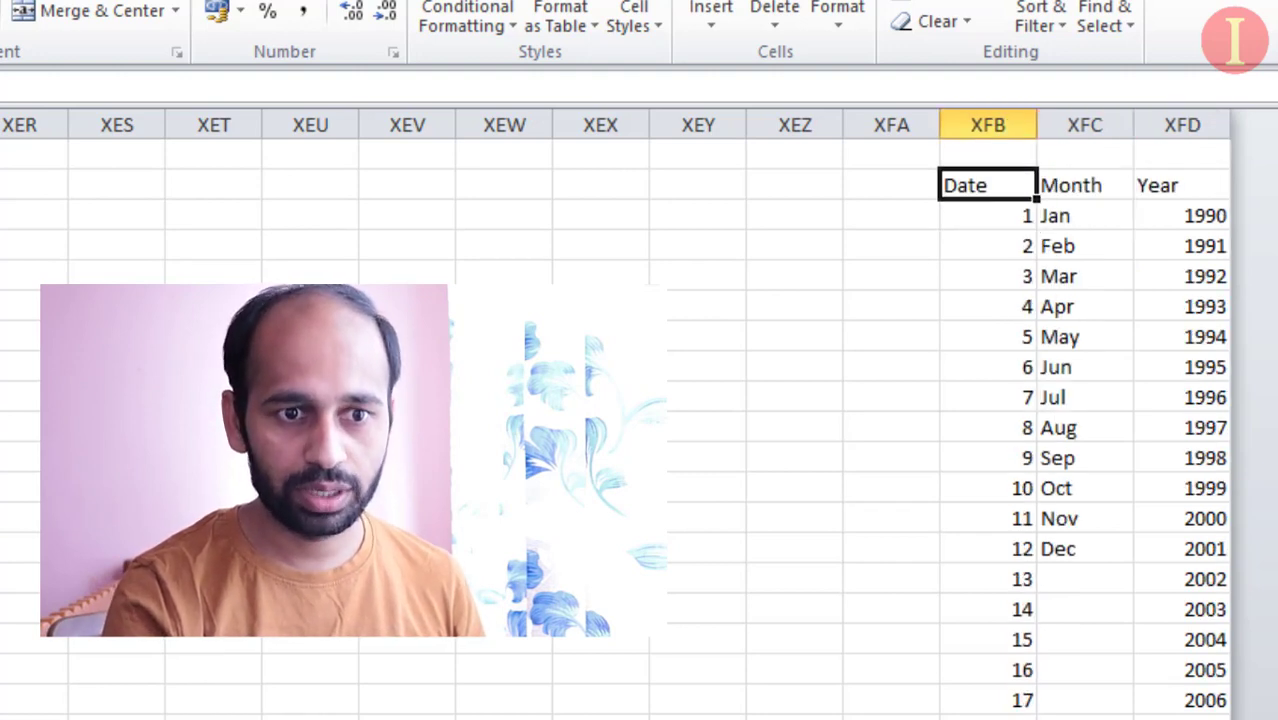
key(Left)
key(Right)
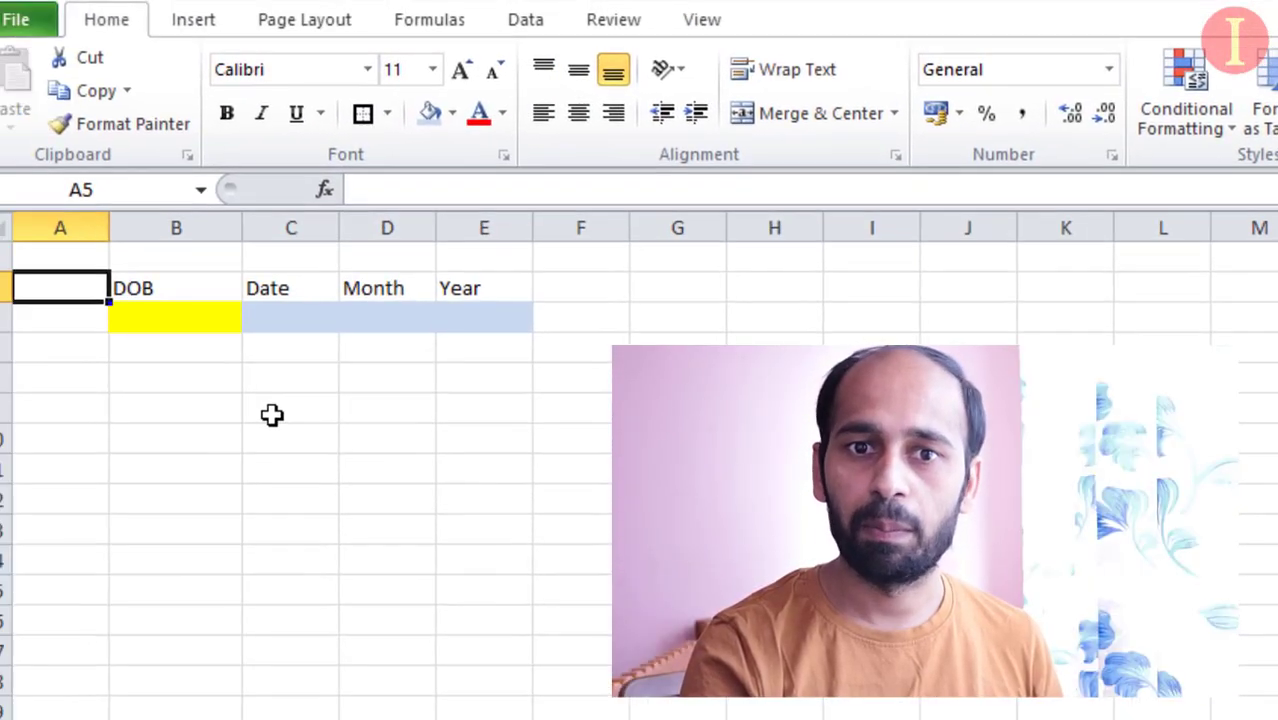
Step: Return to the date-of-birth entry cells and examine the Date dropdown choices in C6 without choosing any
key(Right)
key(Down)
key(Right)
key(Down)
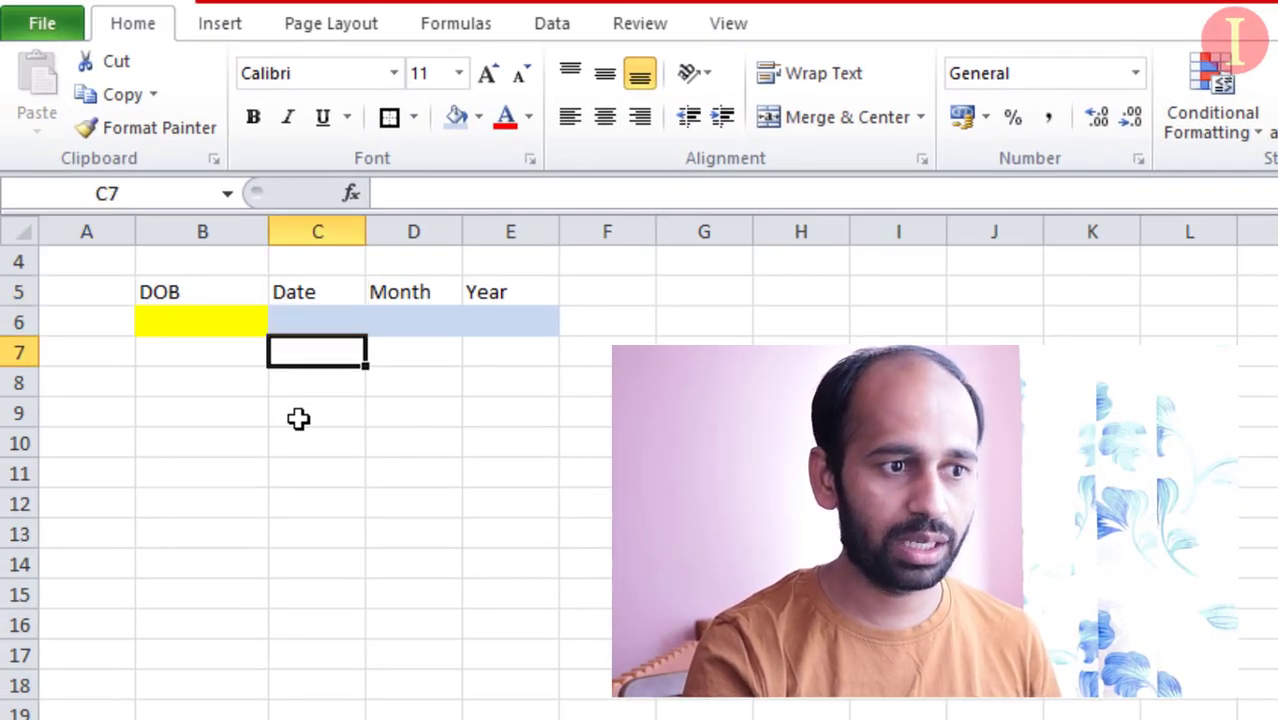
click(326, 318)
click(379, 324)
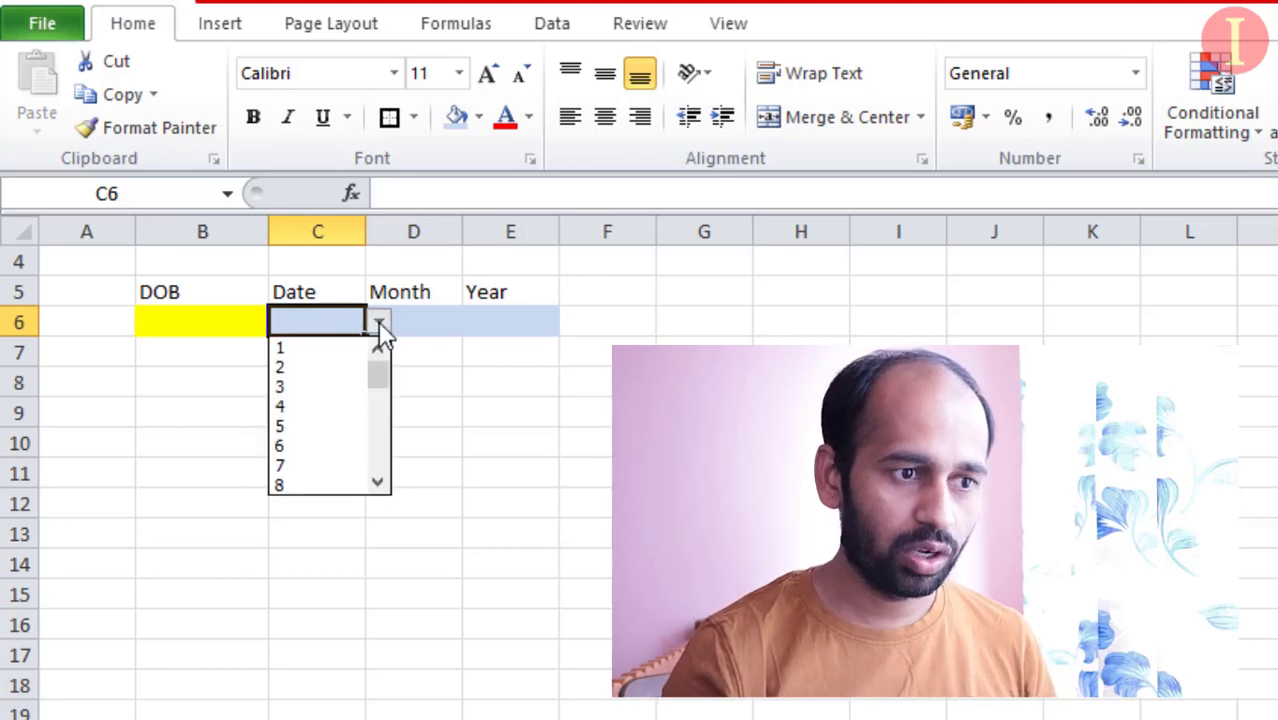
drag(377, 375, 398, 358)
click(418, 425)
scroll(402, 362, up, 1)
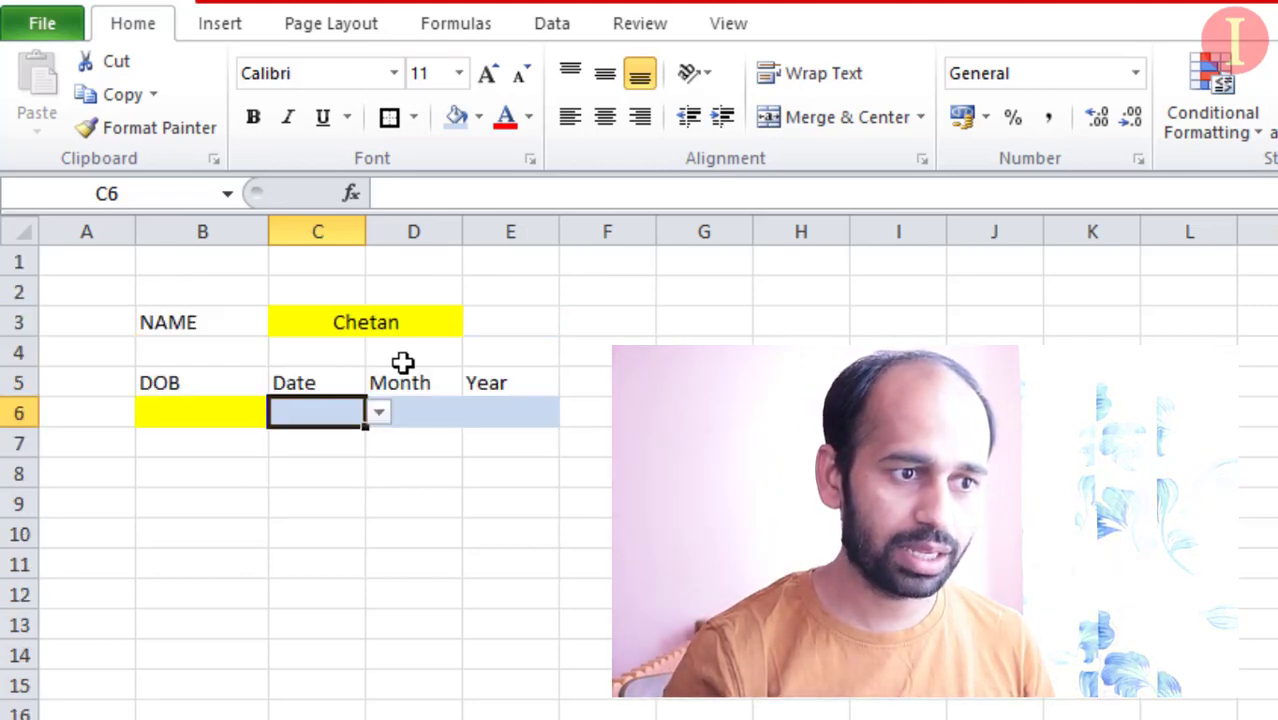
Step: Fill cell C8 with light orange
click(334, 472)
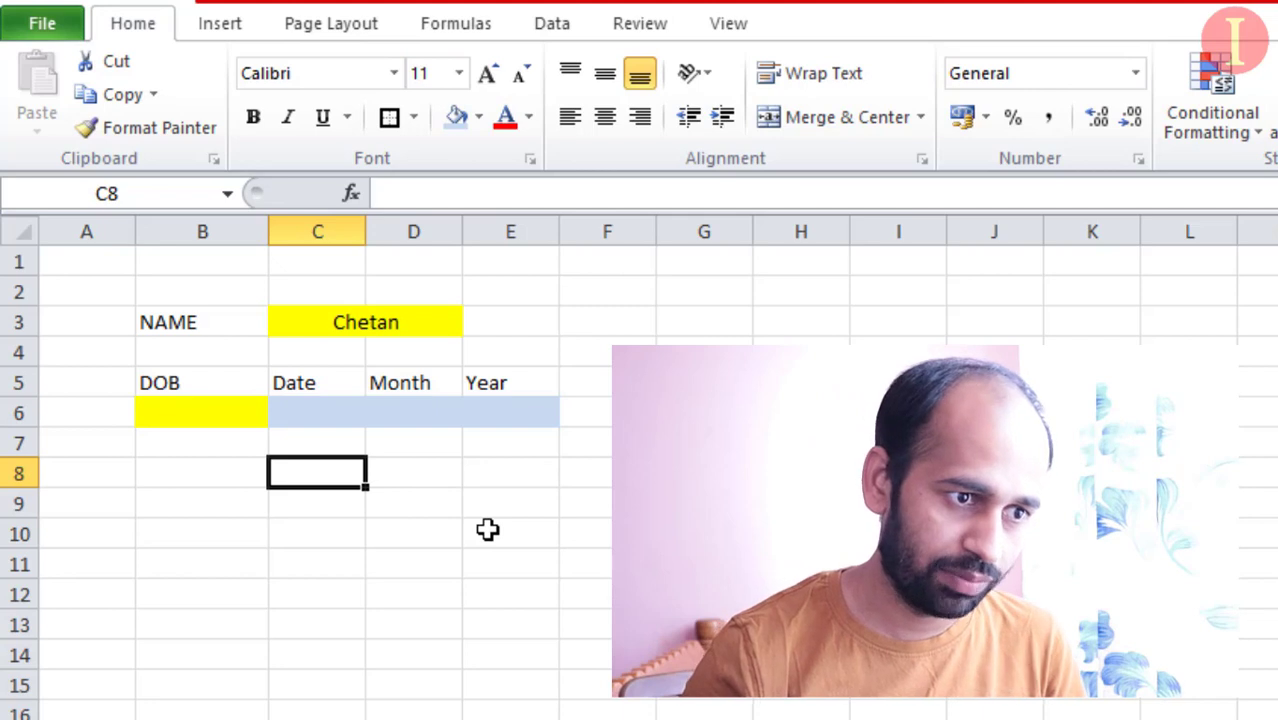
click(479, 118)
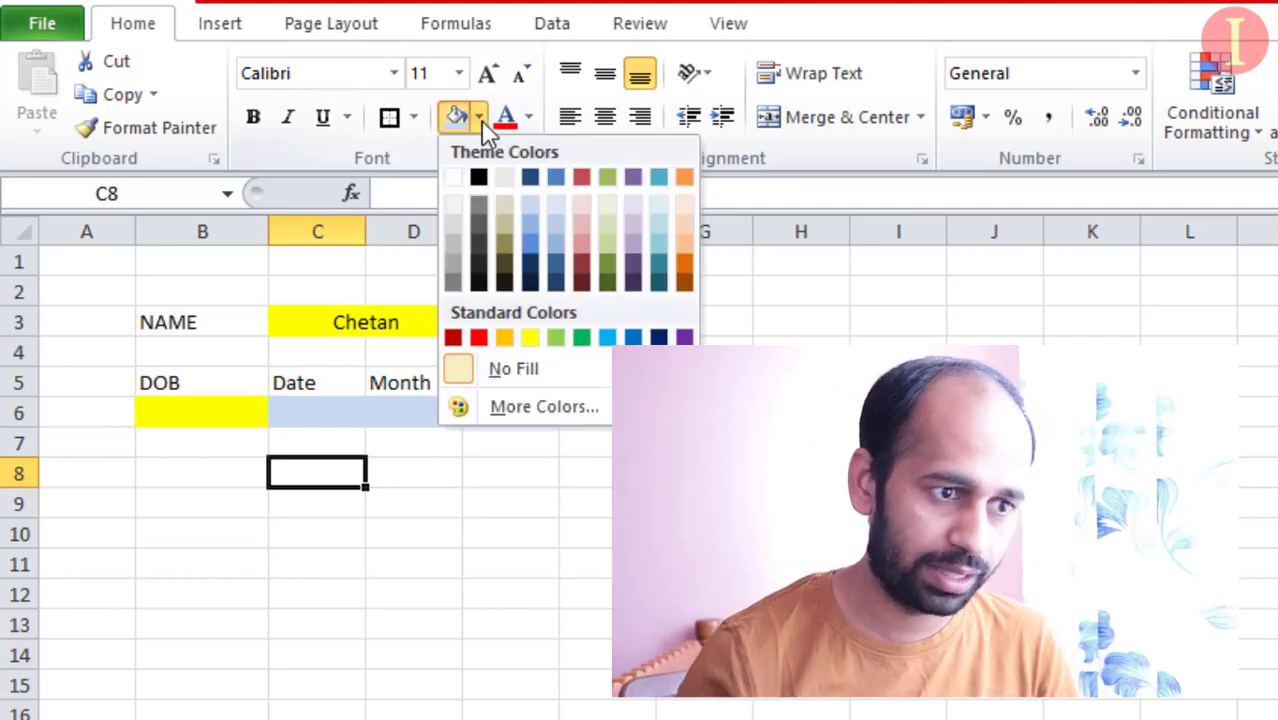
click(531, 210)
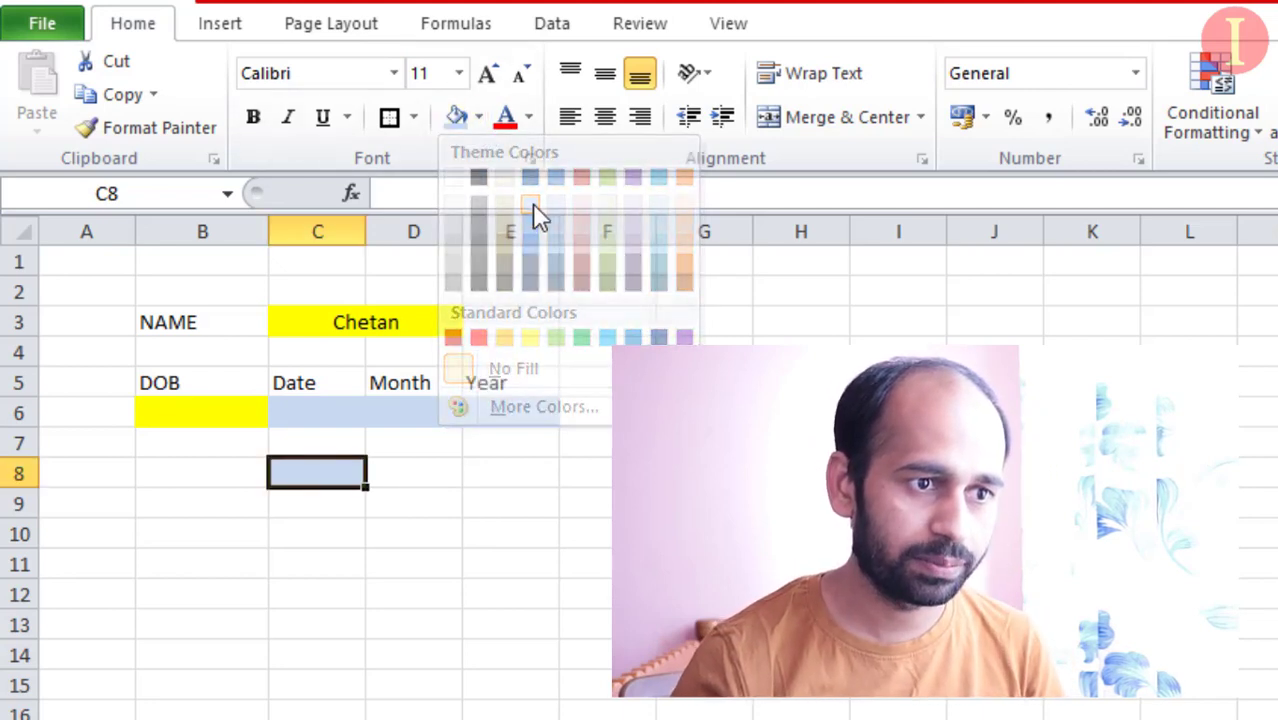
click(484, 119)
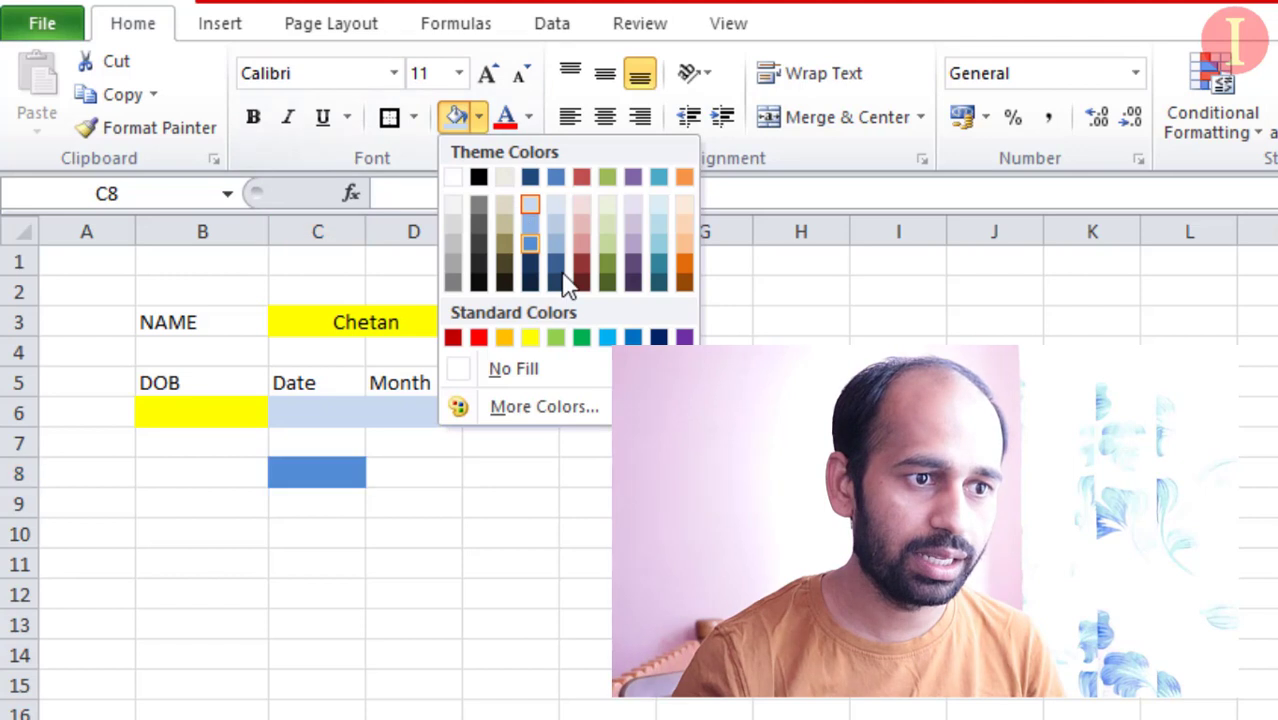
click(685, 251)
click(328, 562)
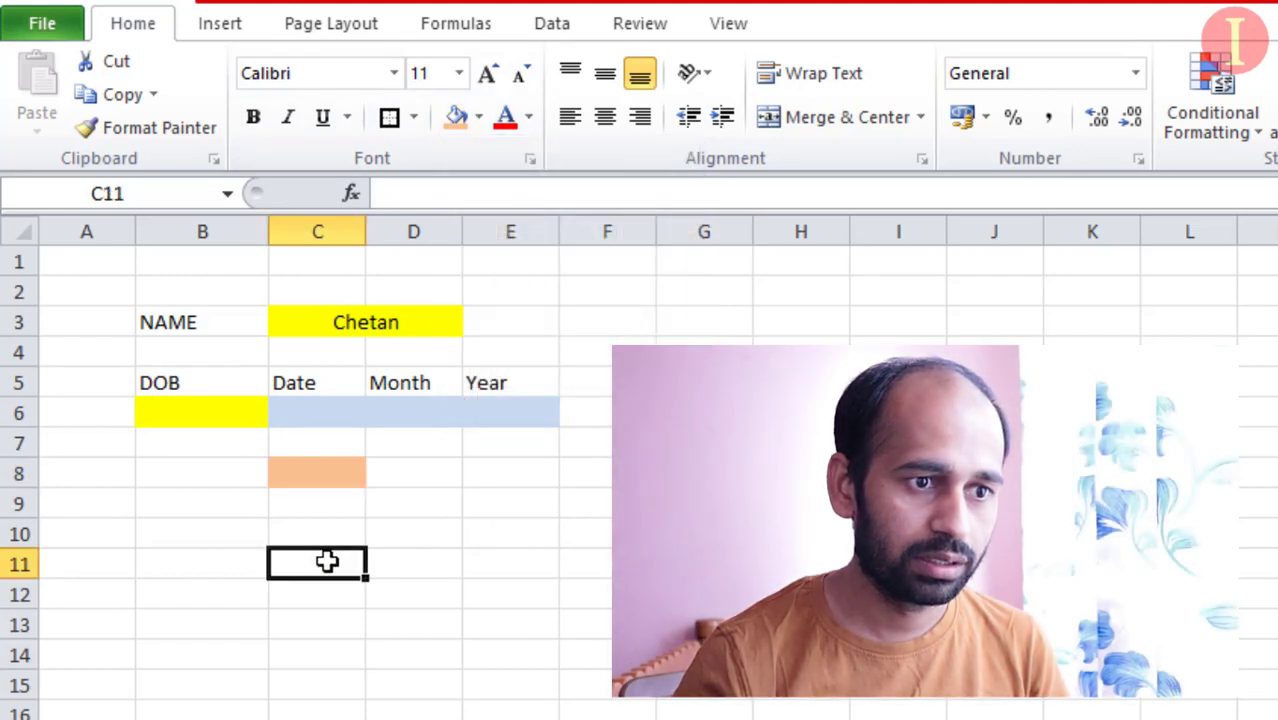
Step: Start a data validation rule for cell C8 that allows values from a List
click(330, 418)
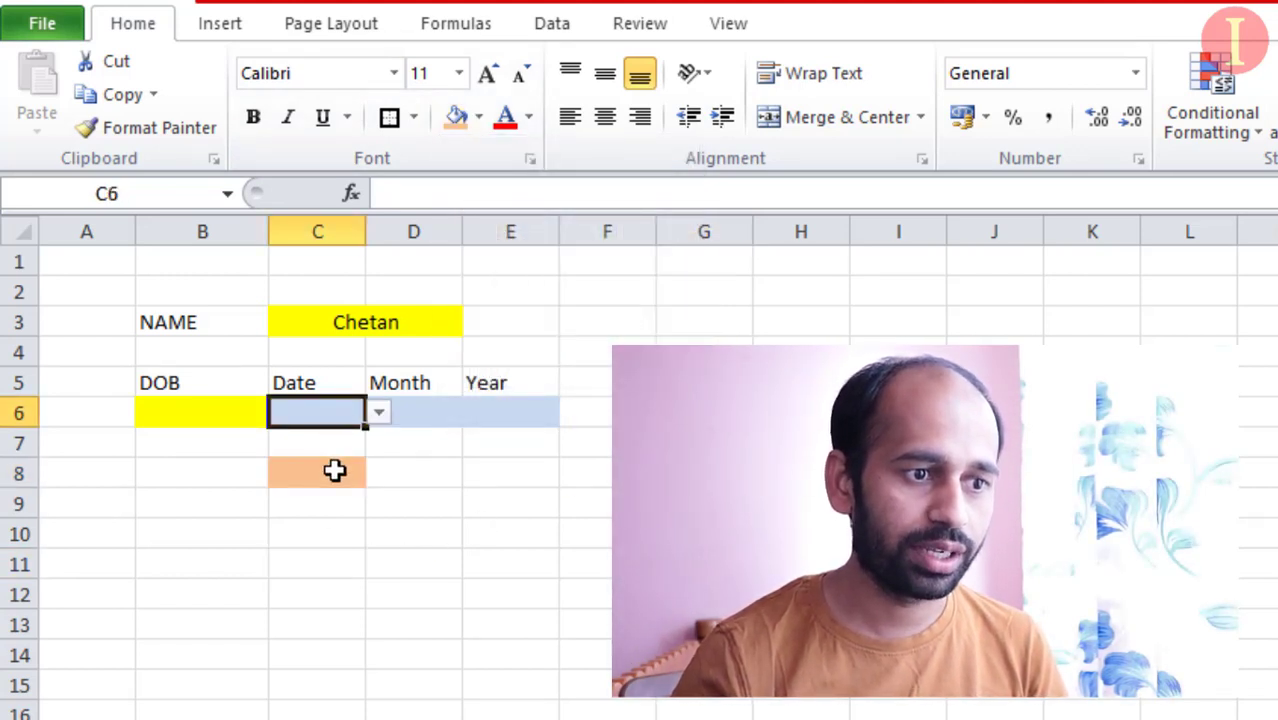
click(334, 470)
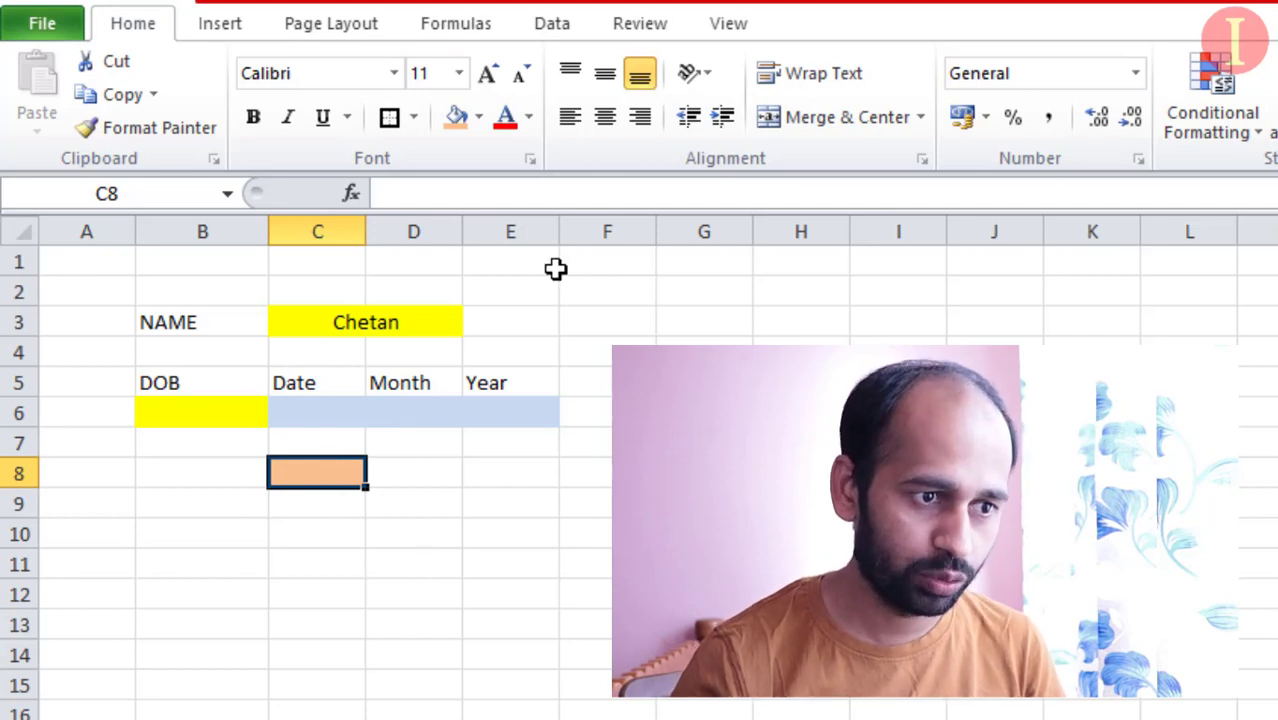
click(551, 25)
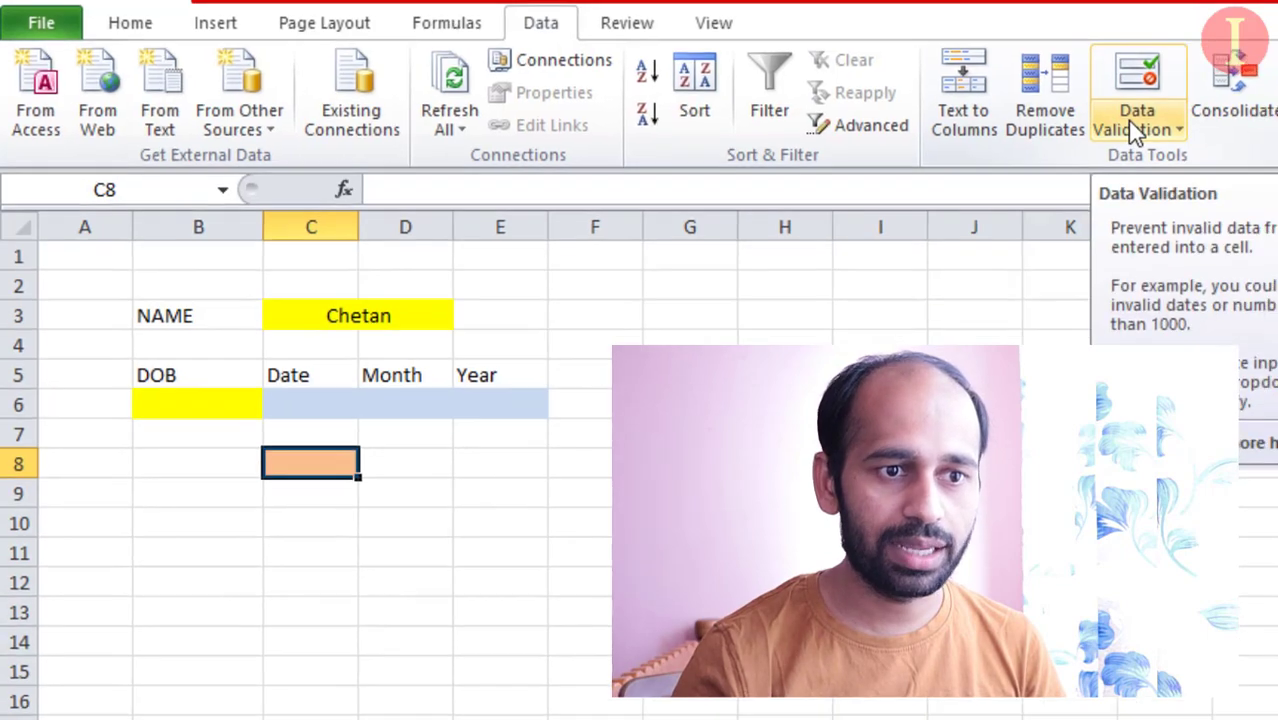
click(1135, 130)
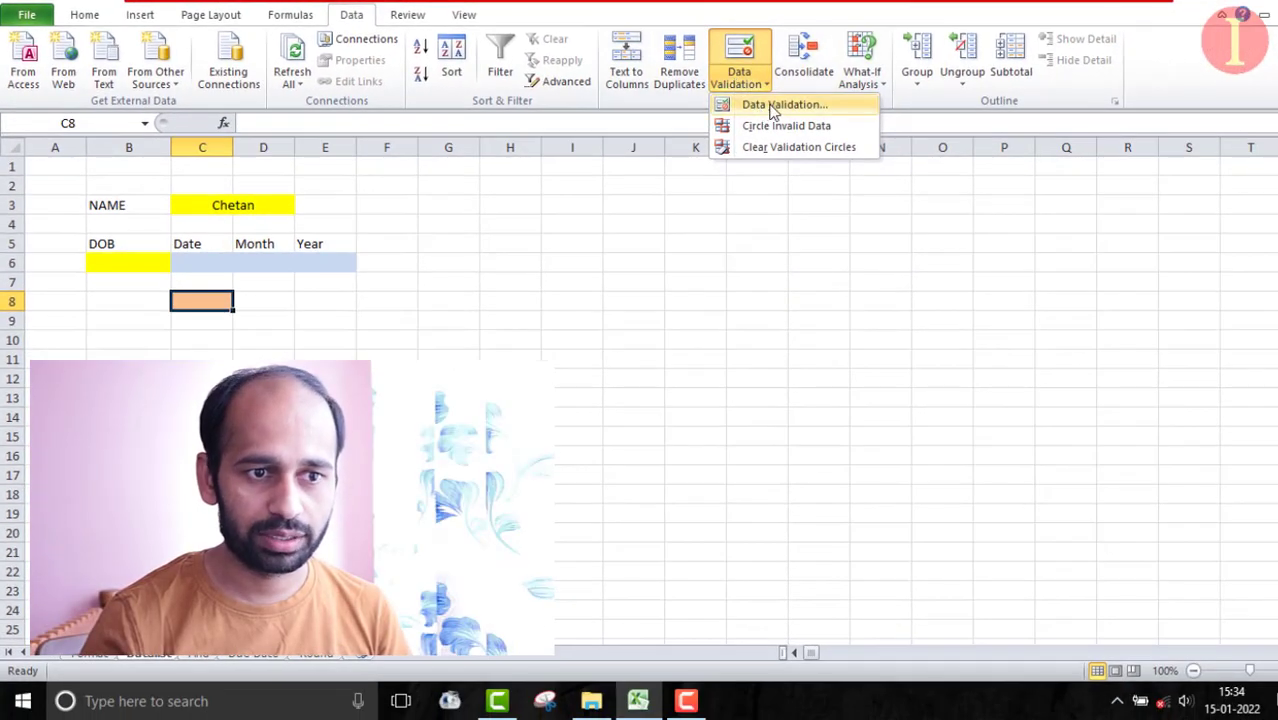
click(774, 107)
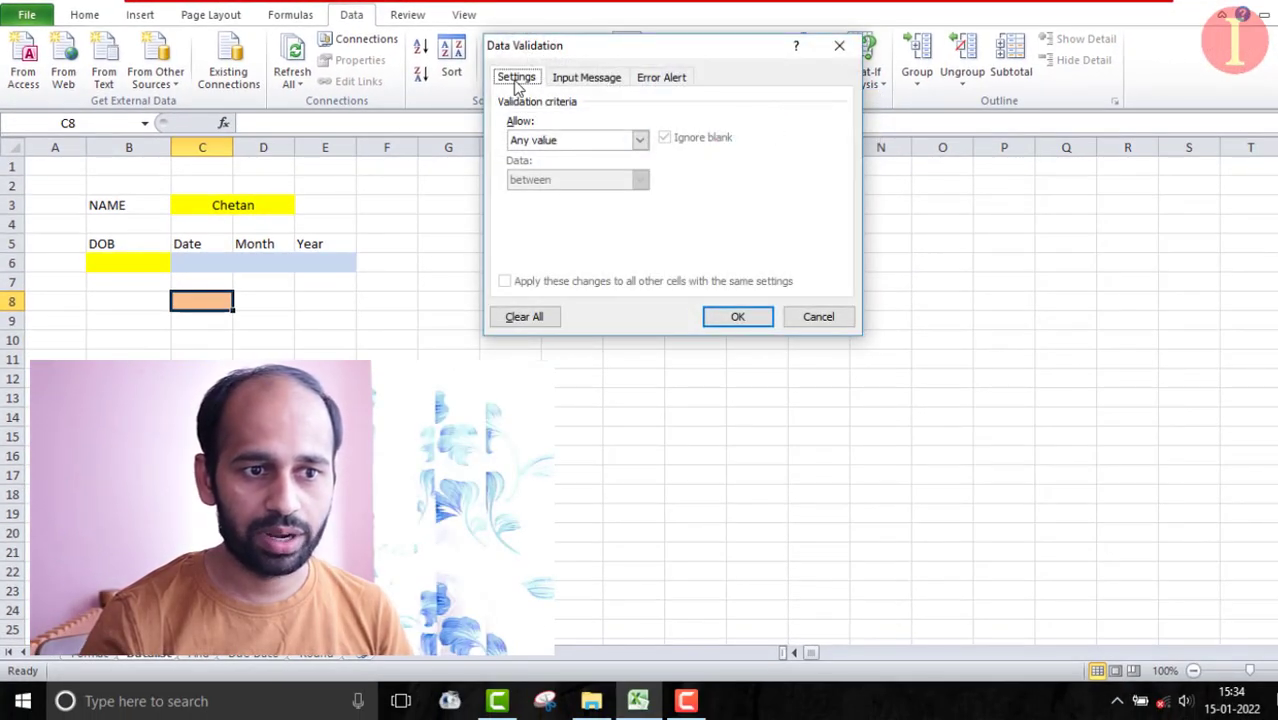
click(640, 142)
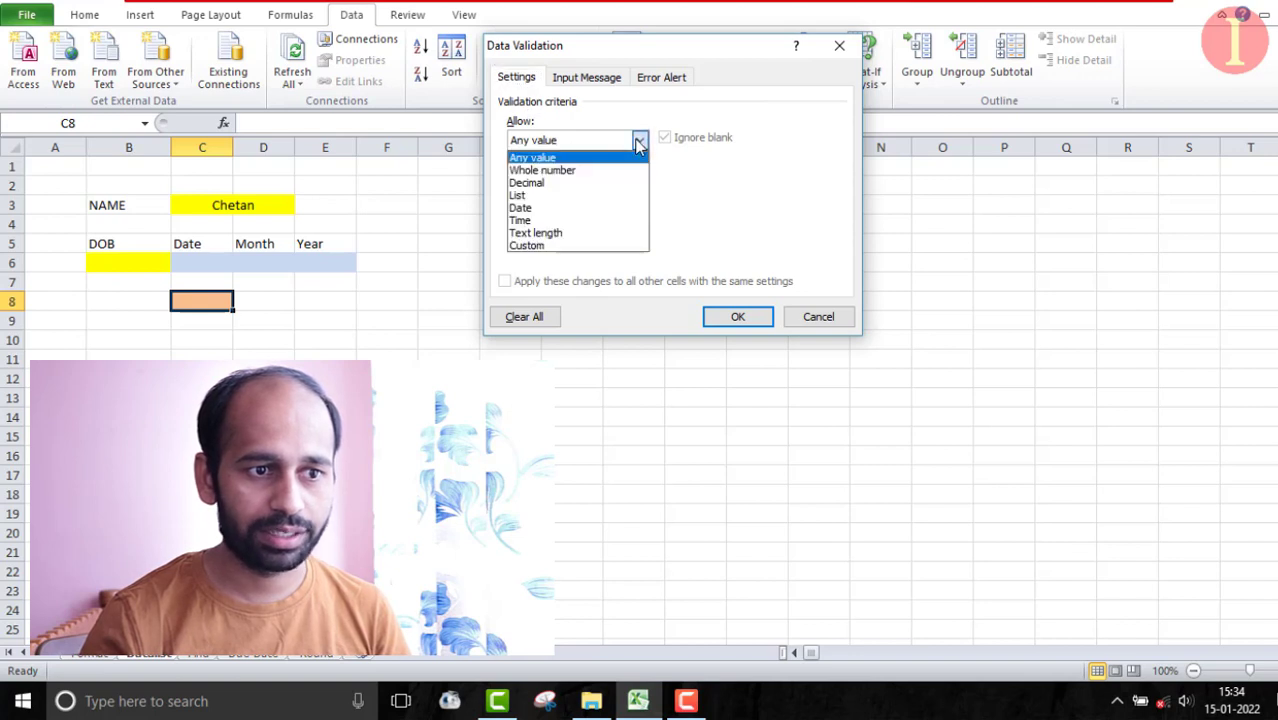
click(531, 198)
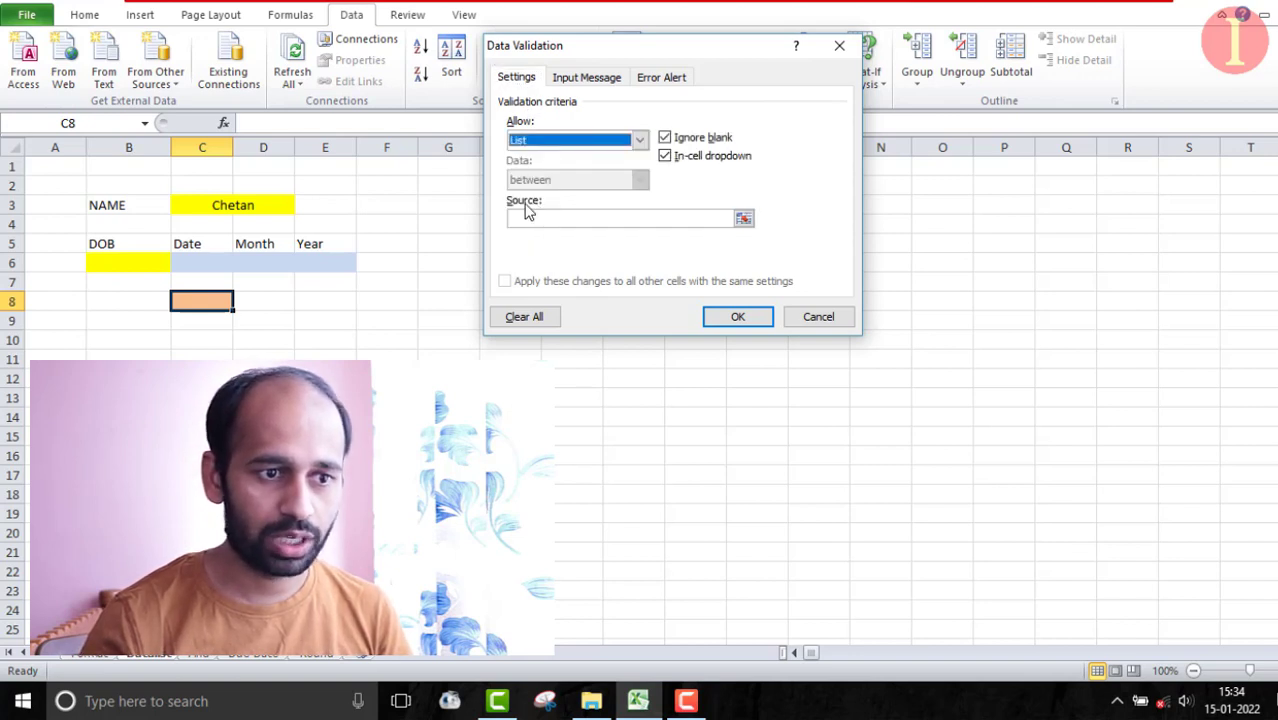
Step: Set the validation list's source to the date numbers in =$XFB$6:$XFB$36 and apply the rule
click(743, 219)
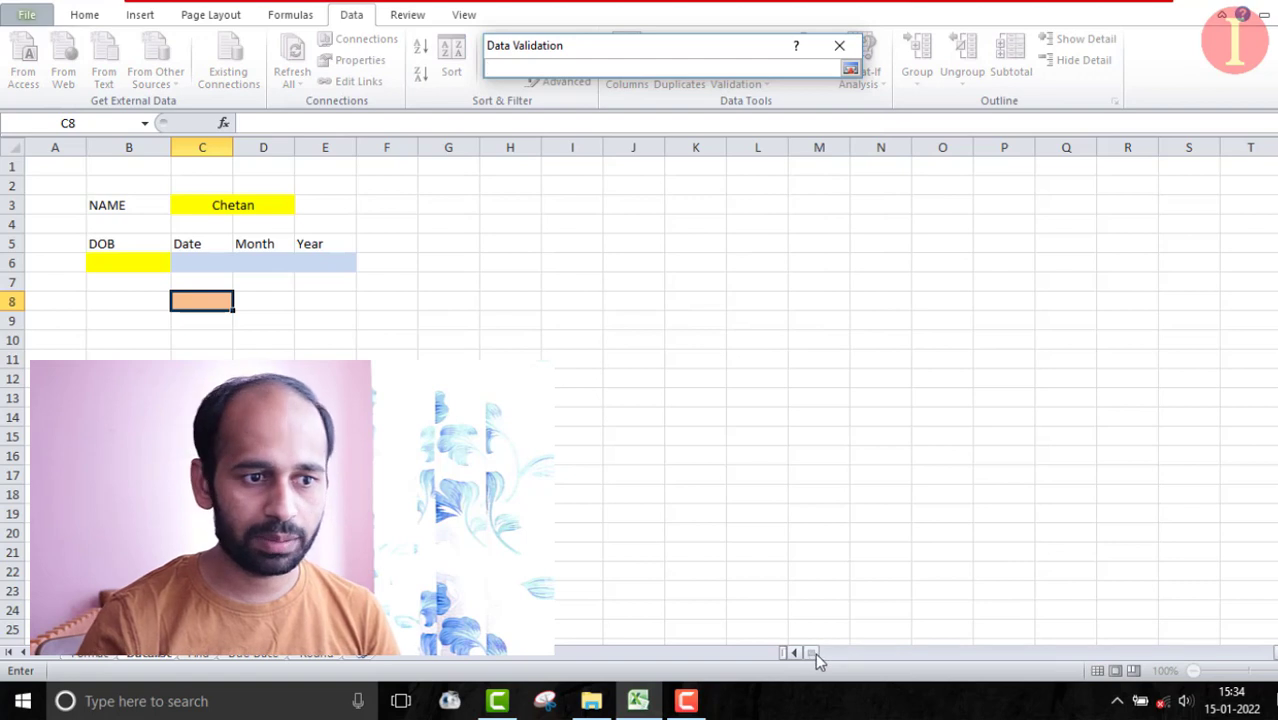
drag(815, 653, 1275, 665)
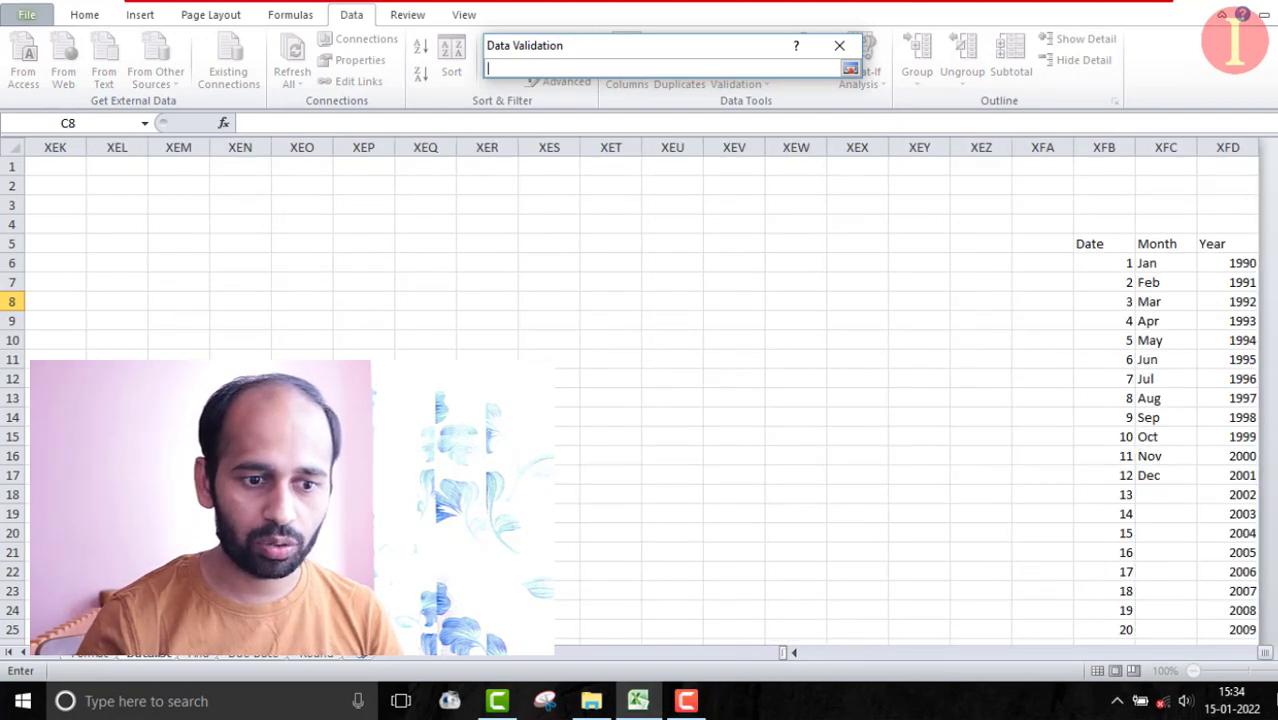
click(1108, 262)
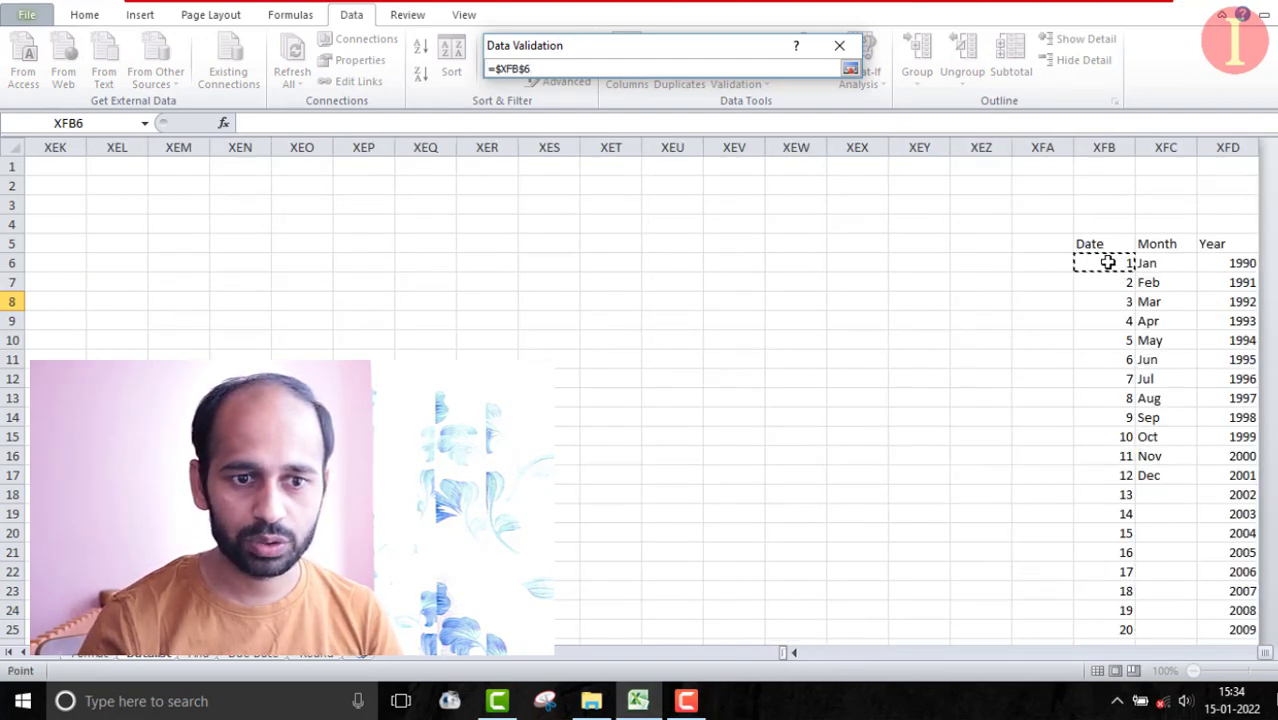
drag(1108, 262, 1125, 610)
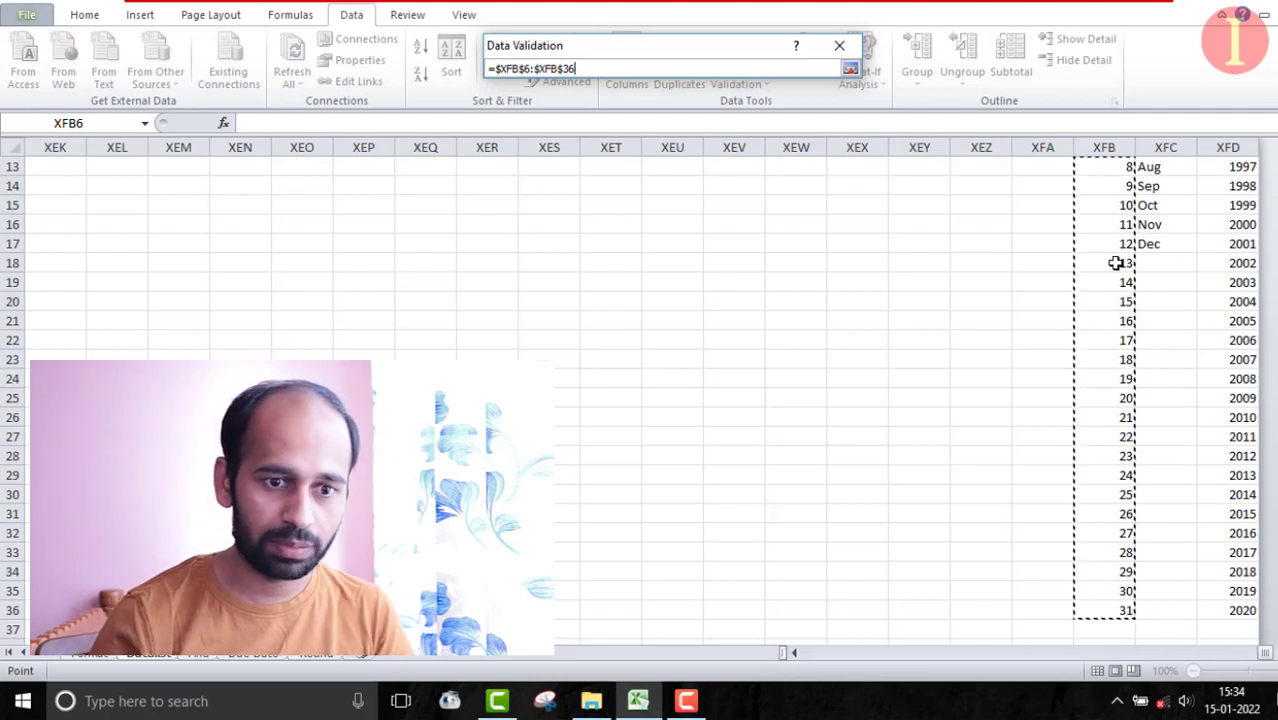
key(Return)
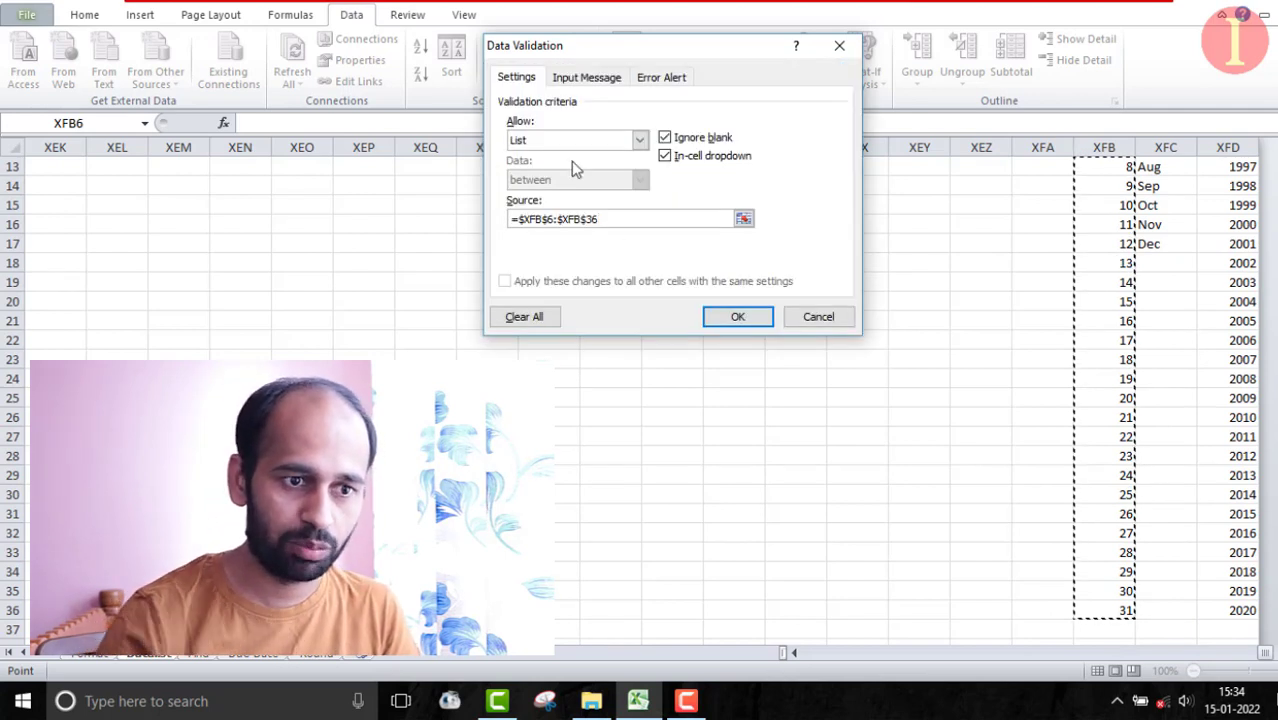
click(745, 324)
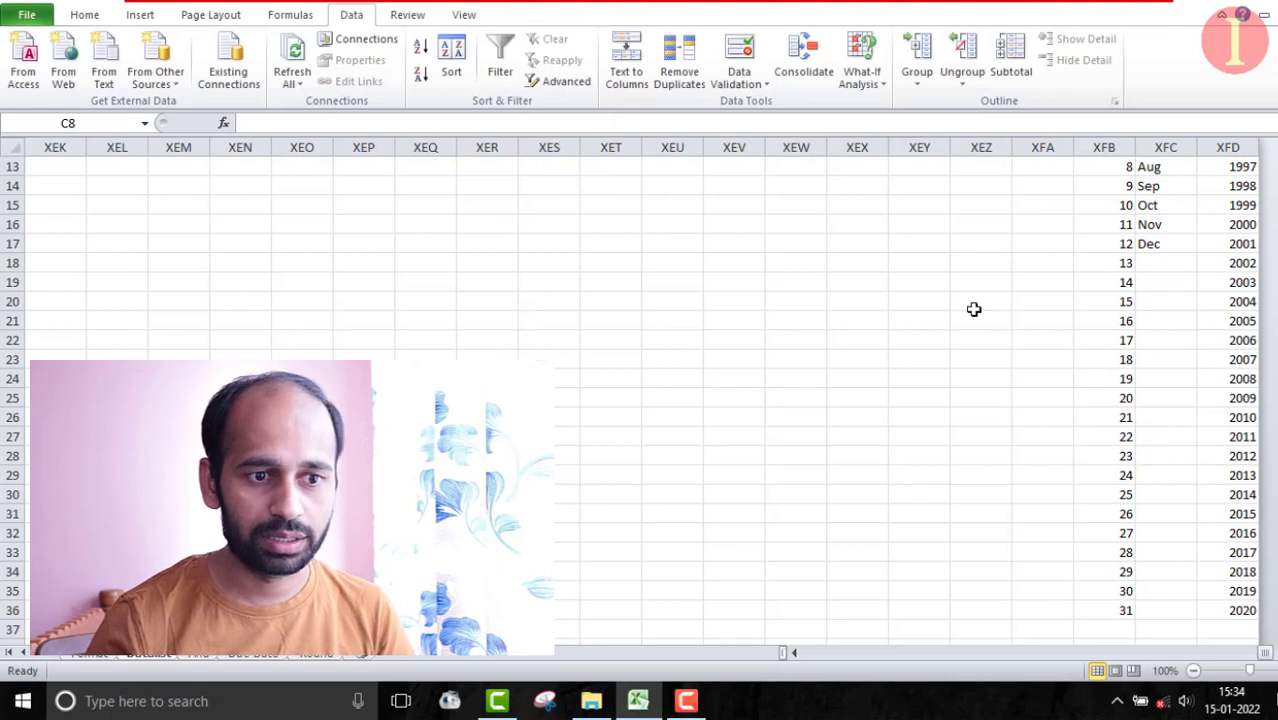
Step: Go back to cell C8 and examine its dropdown choices through to the last one without choosing any
click(1037, 241)
key(Up)
key(ctrl+Left)
key(Right)
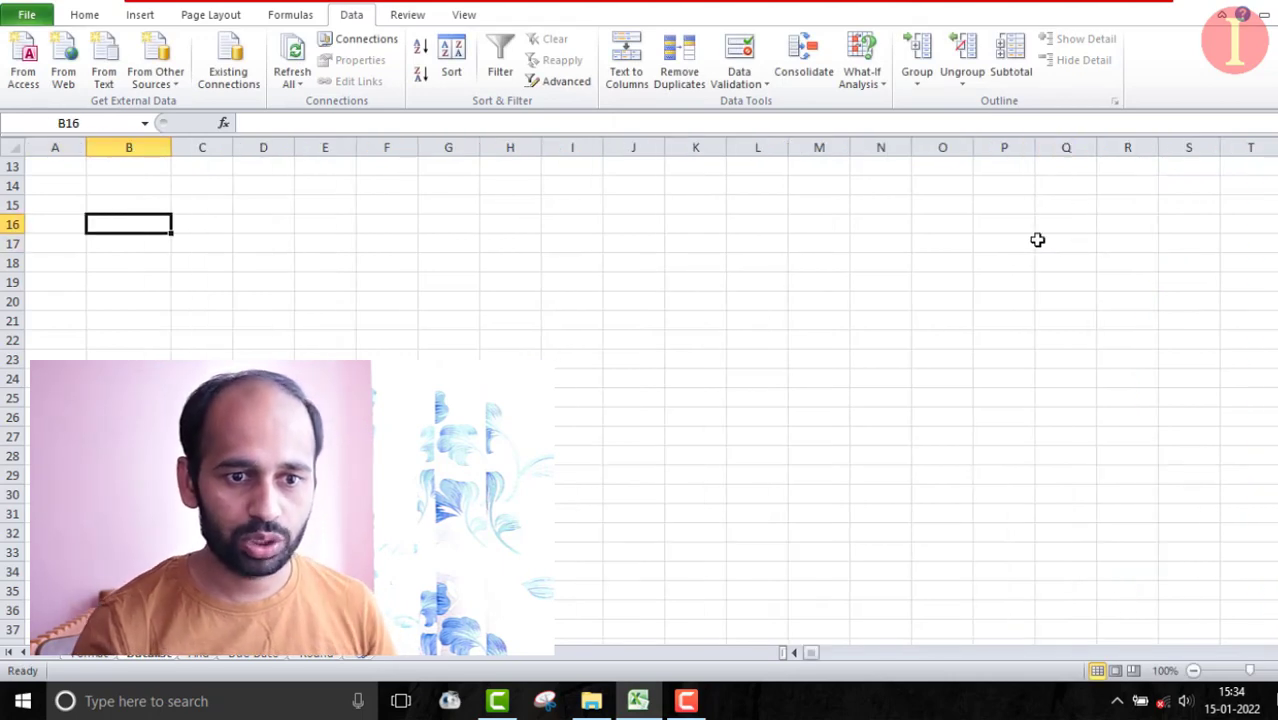
key(ctrl+Home)
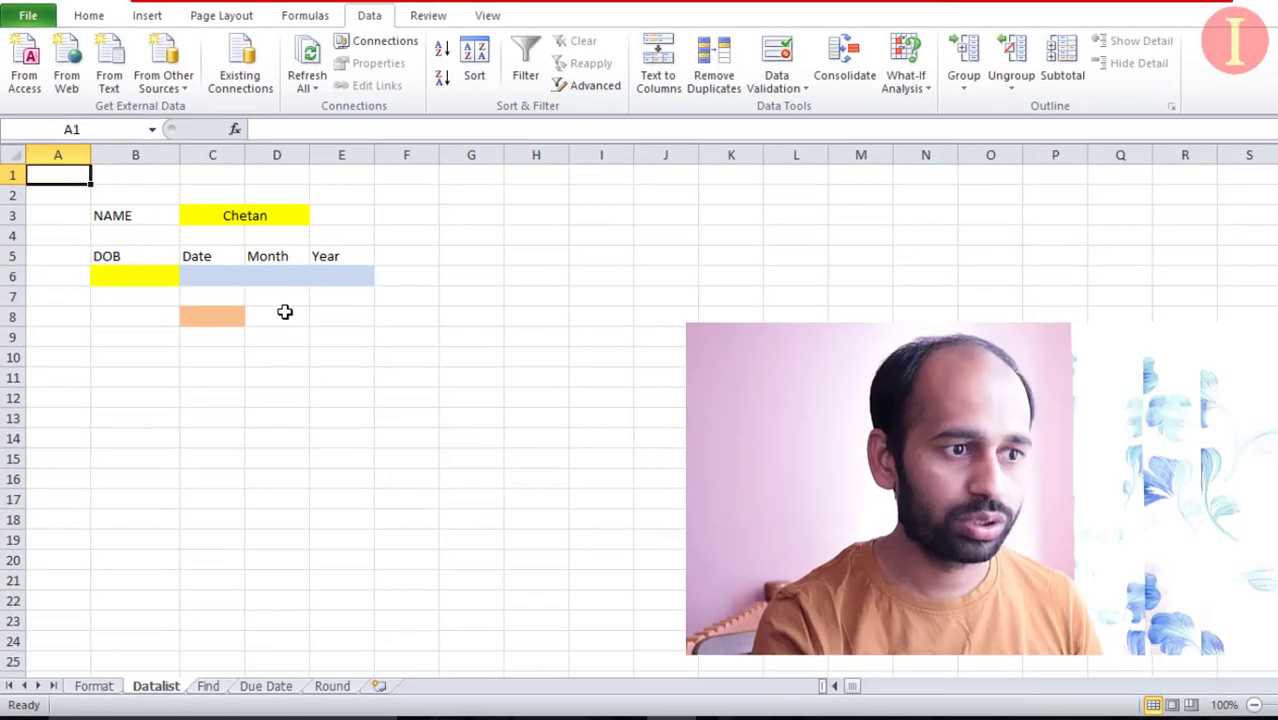
click(216, 301)
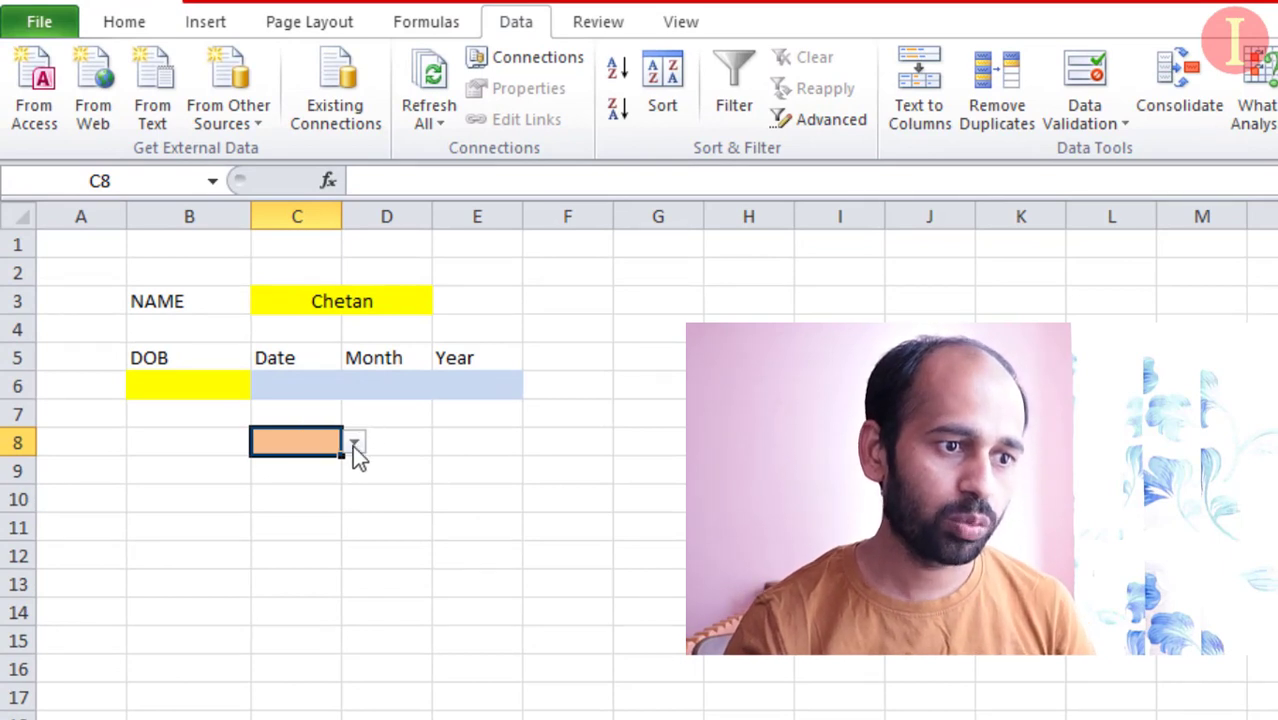
click(354, 443)
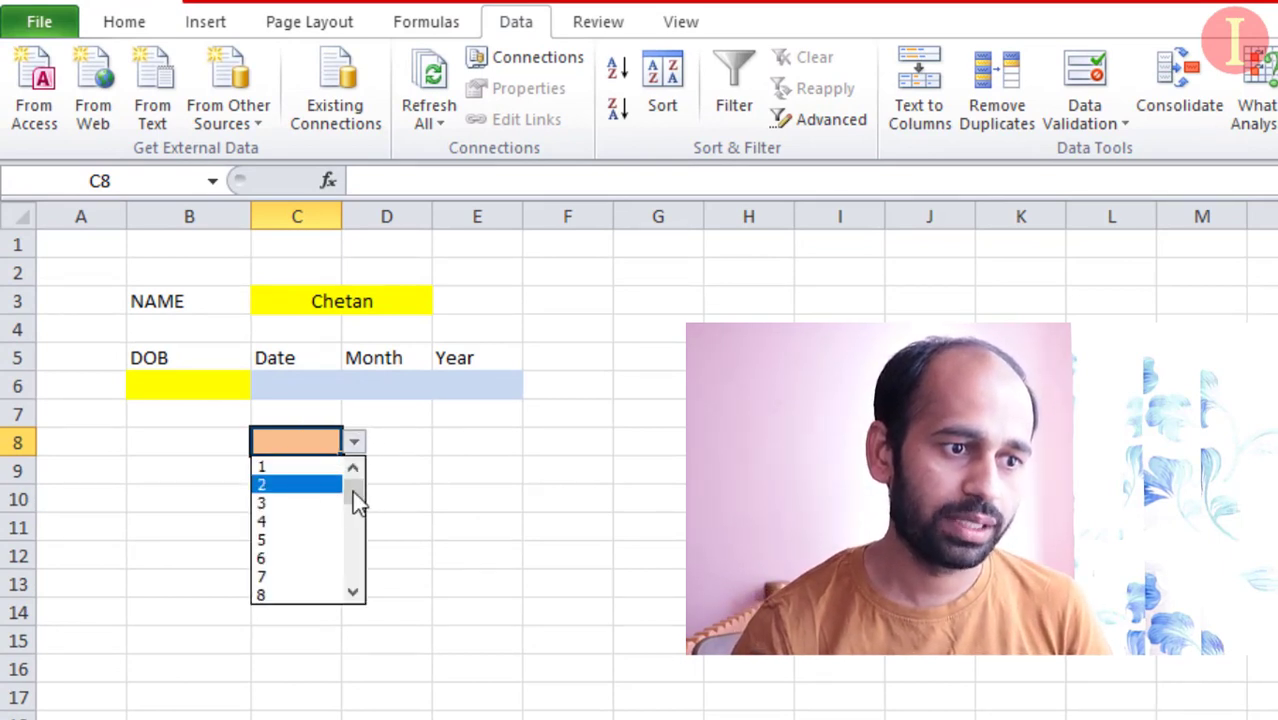
drag(360, 503, 365, 608)
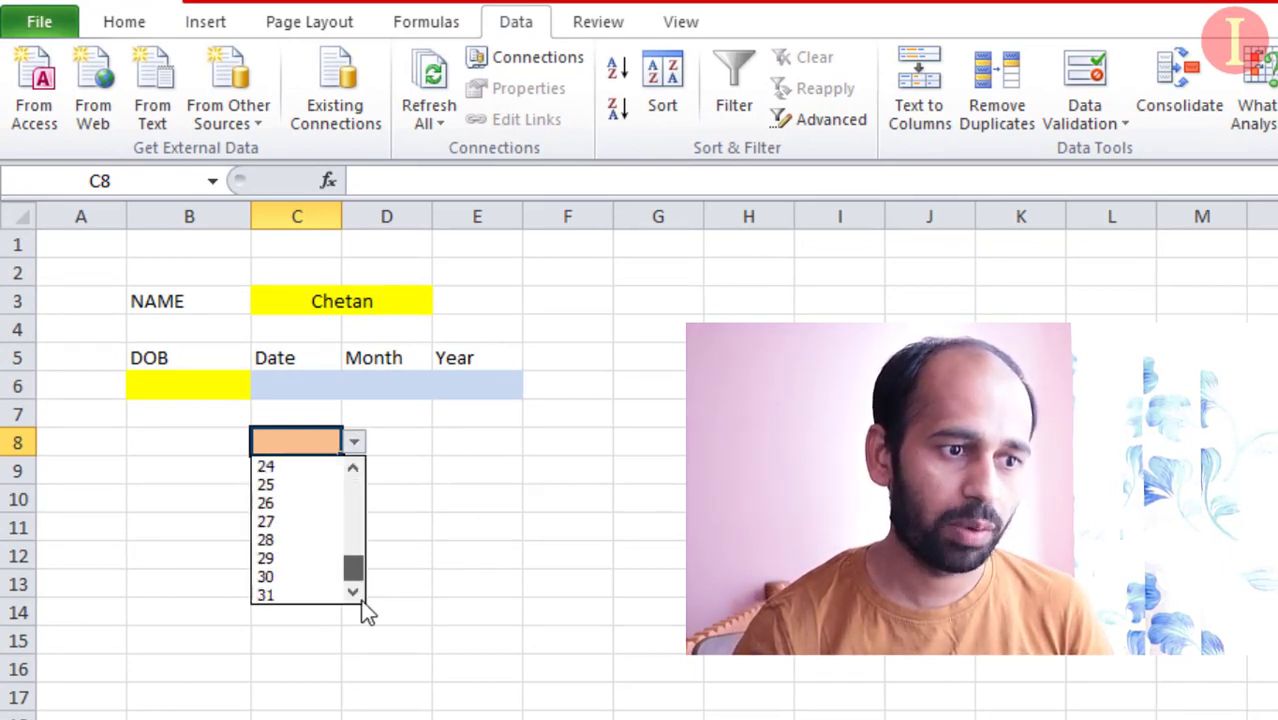
key(Escape)
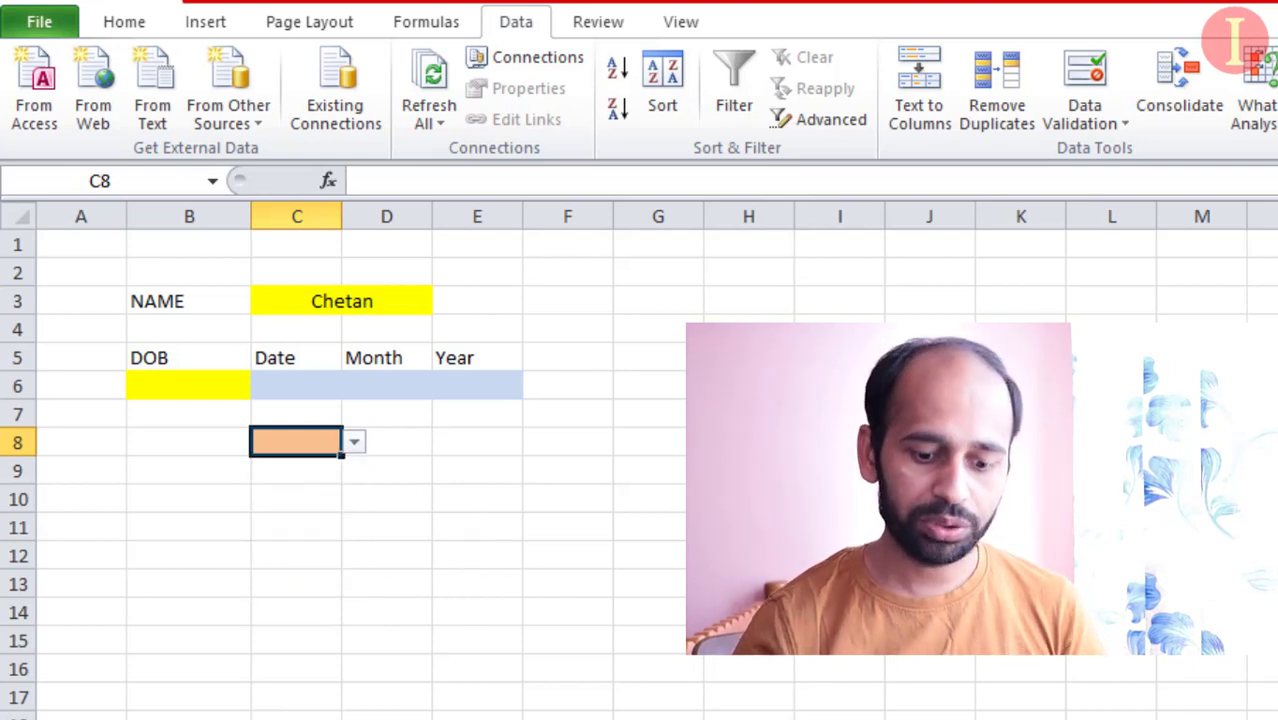
Step: Test the validation in cell C8 by trying to enter 32, and cancel the entry
text(32)
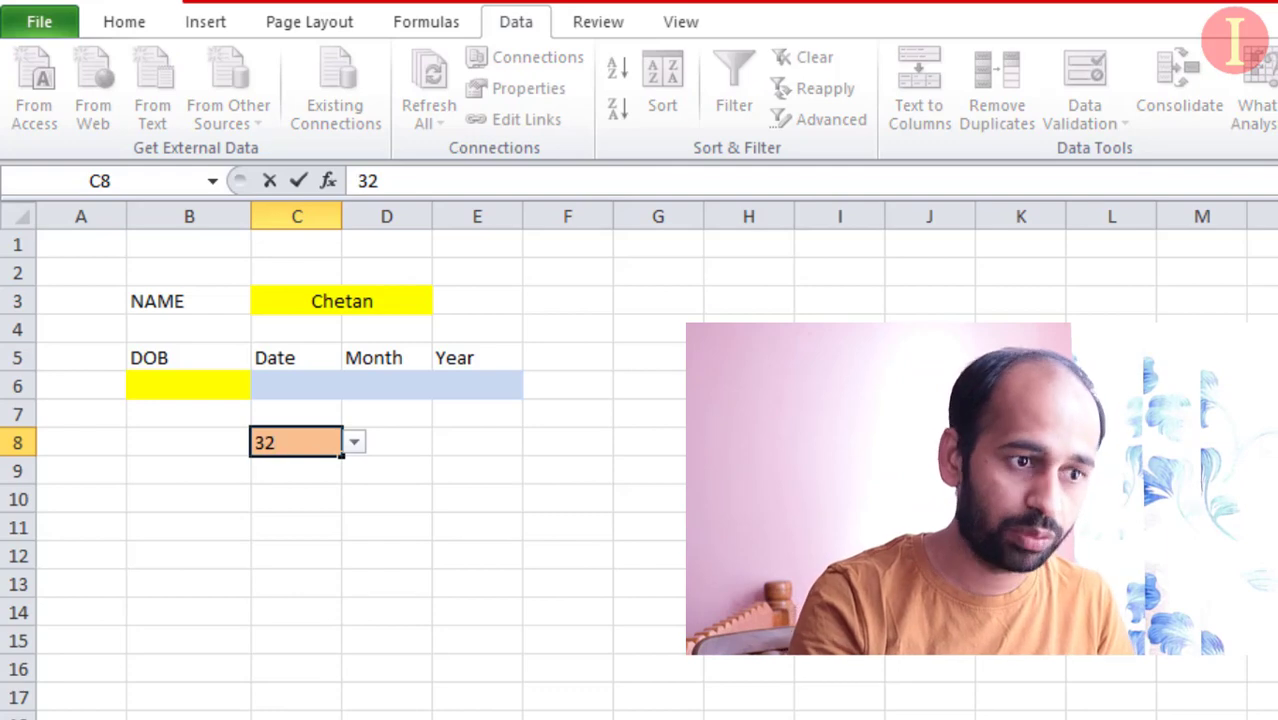
key(Return)
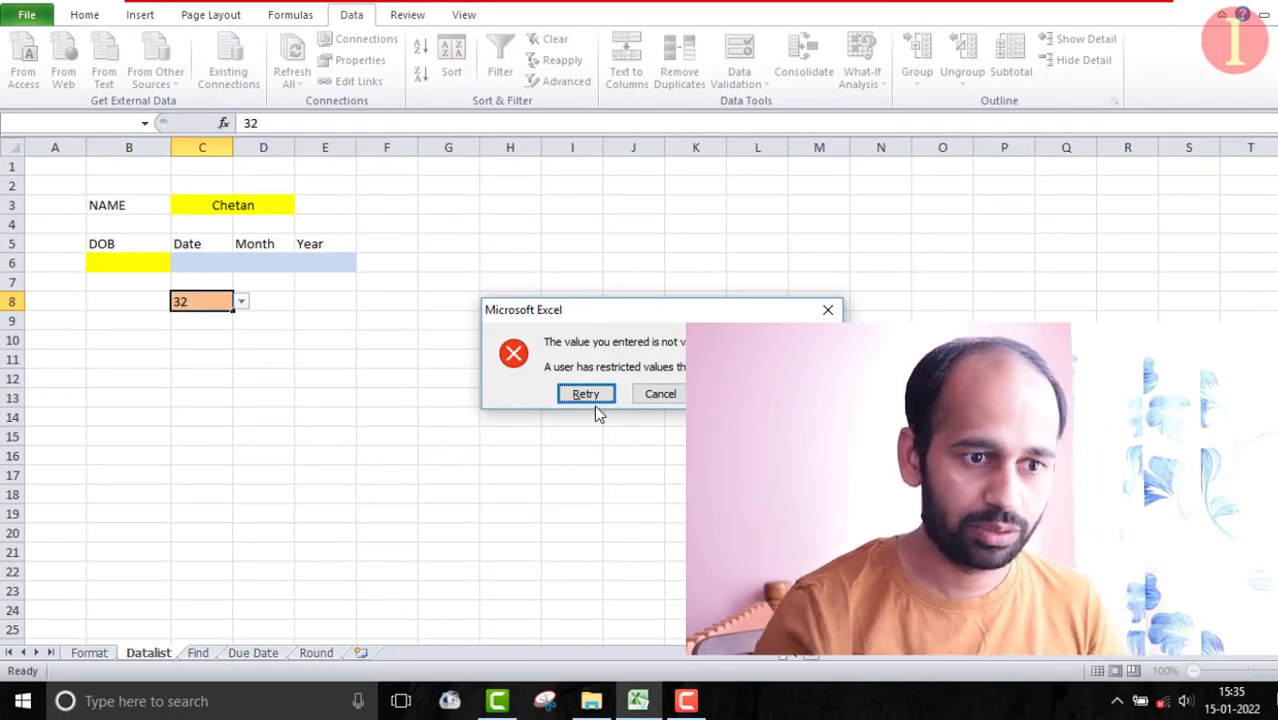
key(Escape)
click(272, 392)
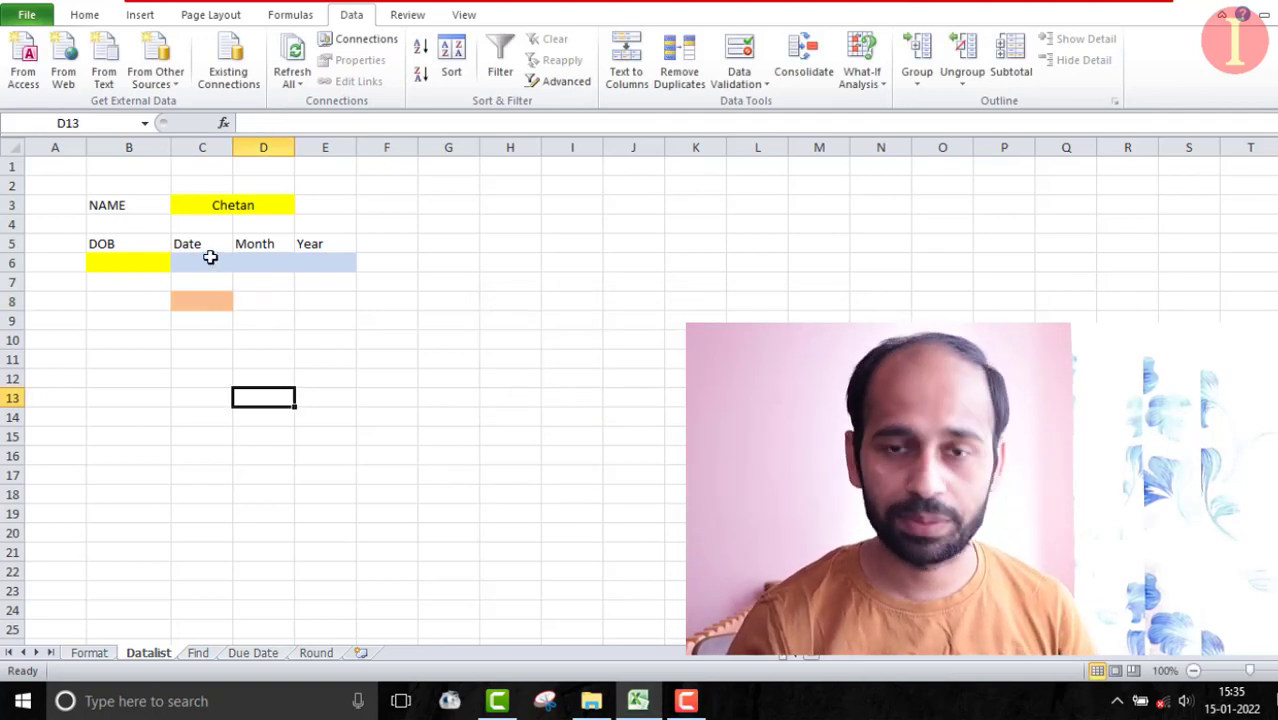
click(210, 289)
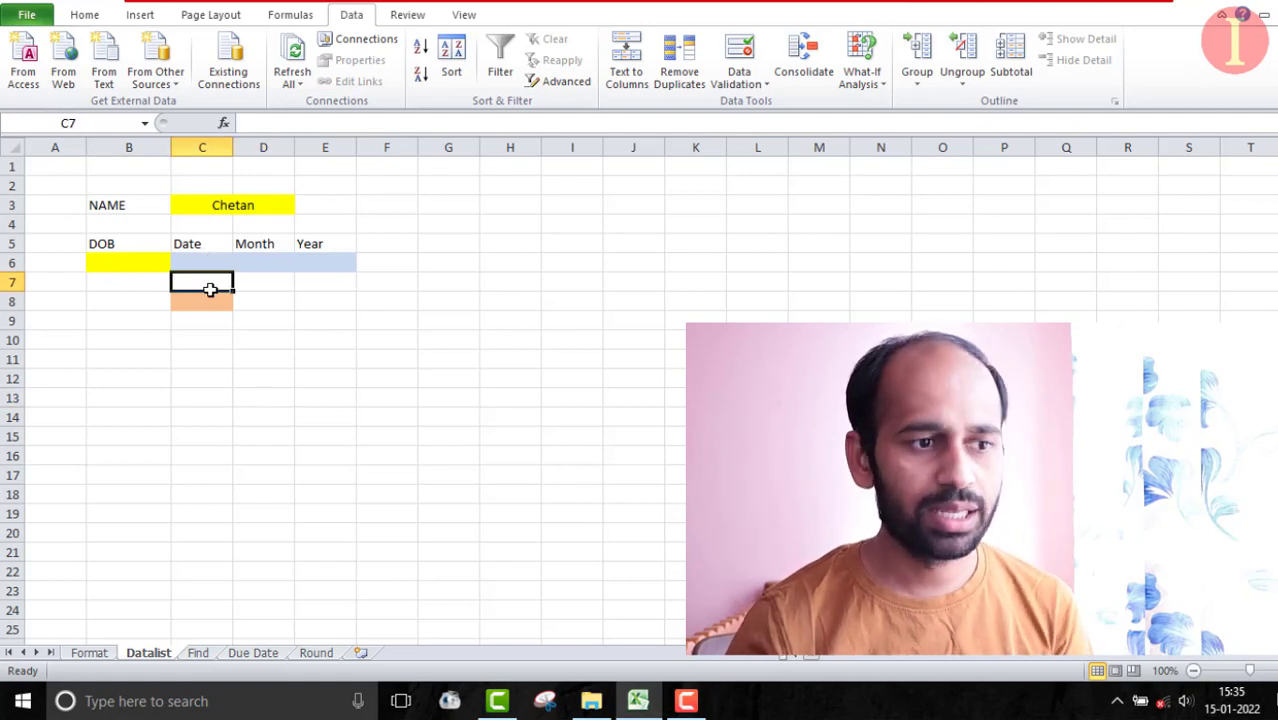
key(Down)
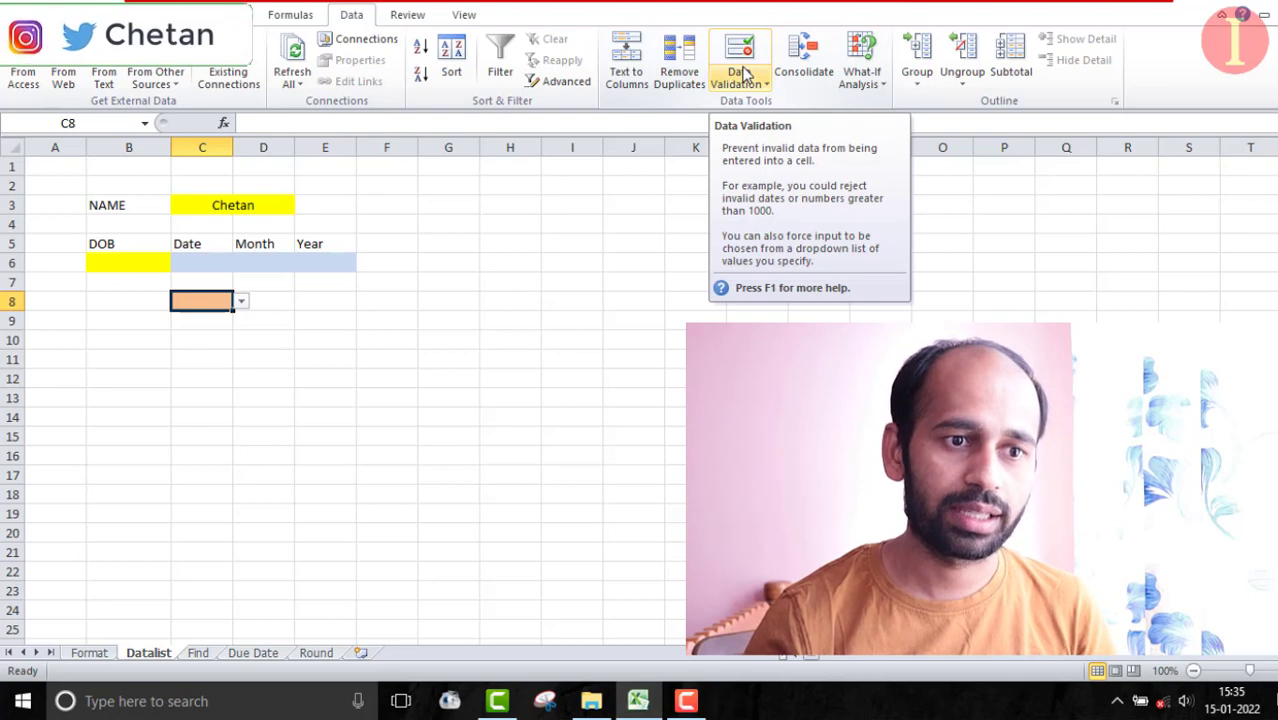
click(412, 342)
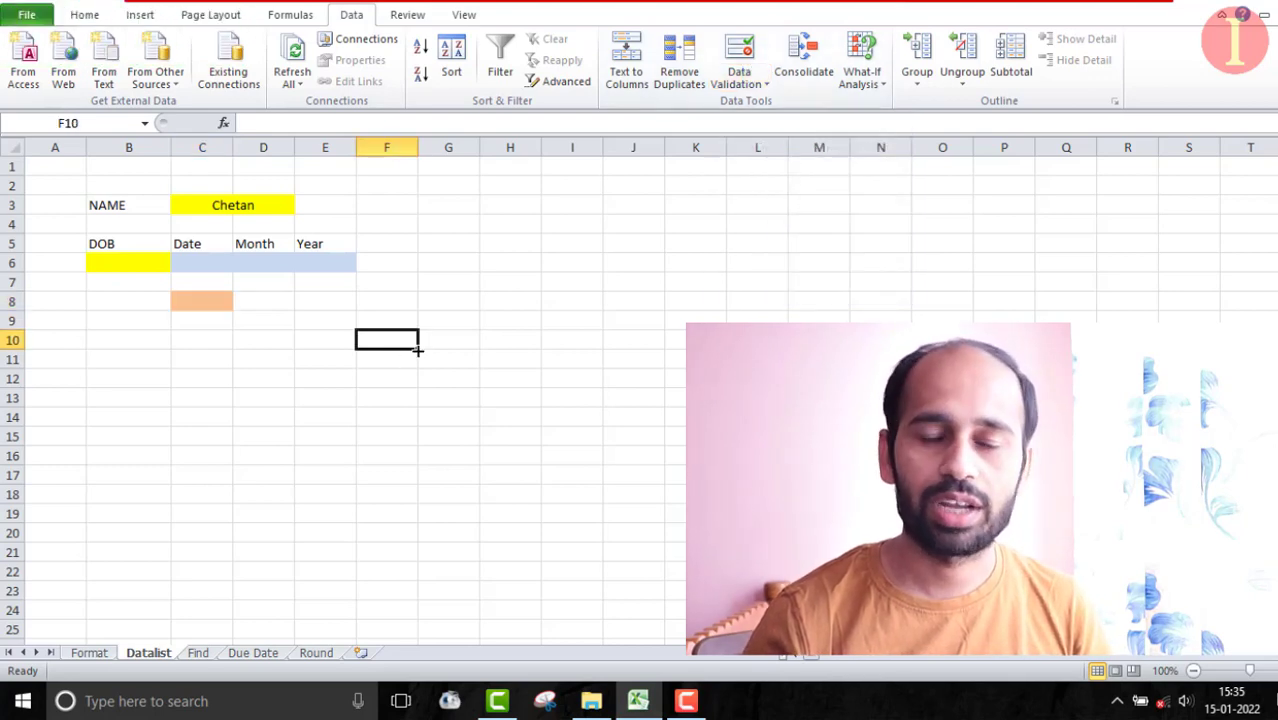
Step: Go to the Find sheet and examine the Maths, Physics and Chemistry columns of the student marks table
click(198, 653)
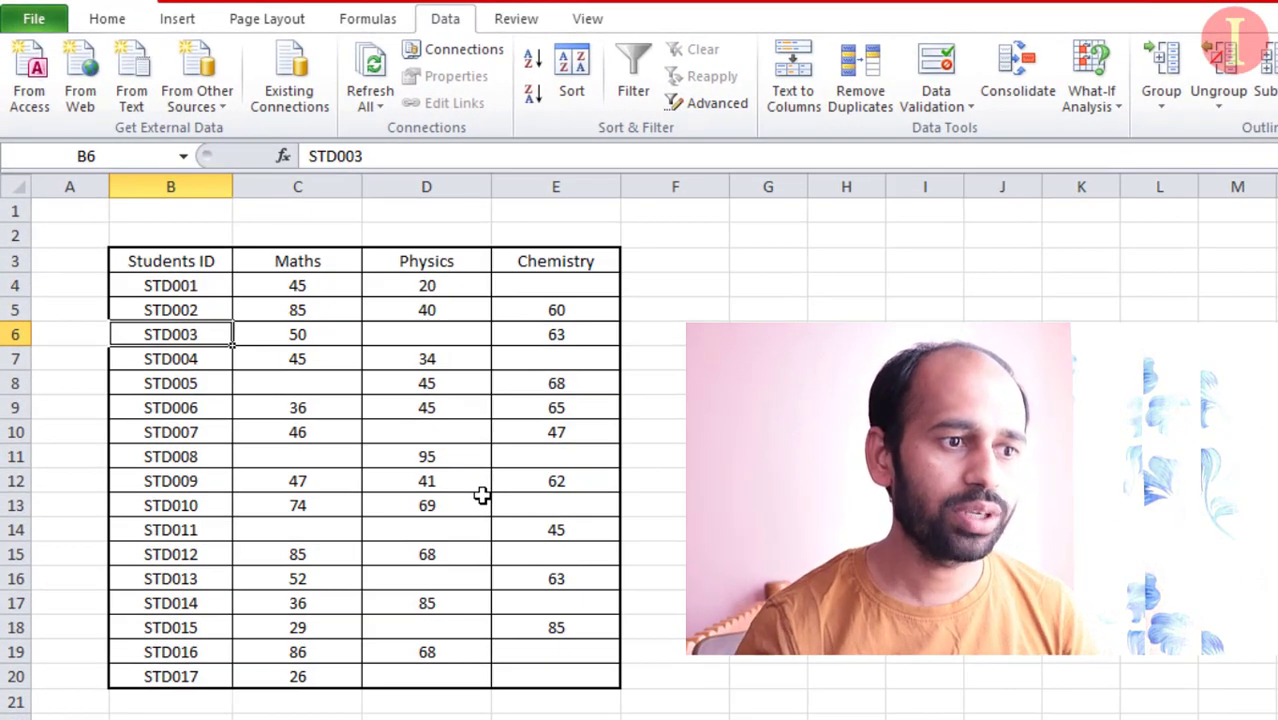
key(Up)
key(Up)
key(Right)
key(Up)
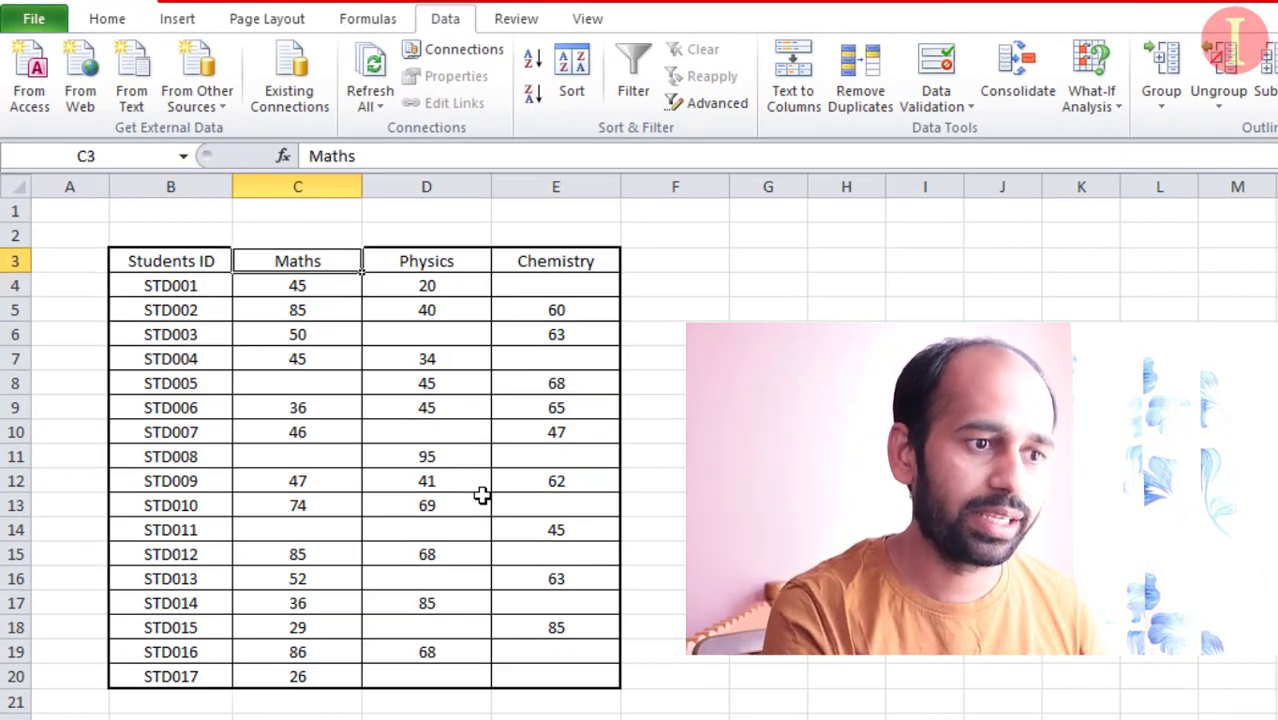
key(Down)
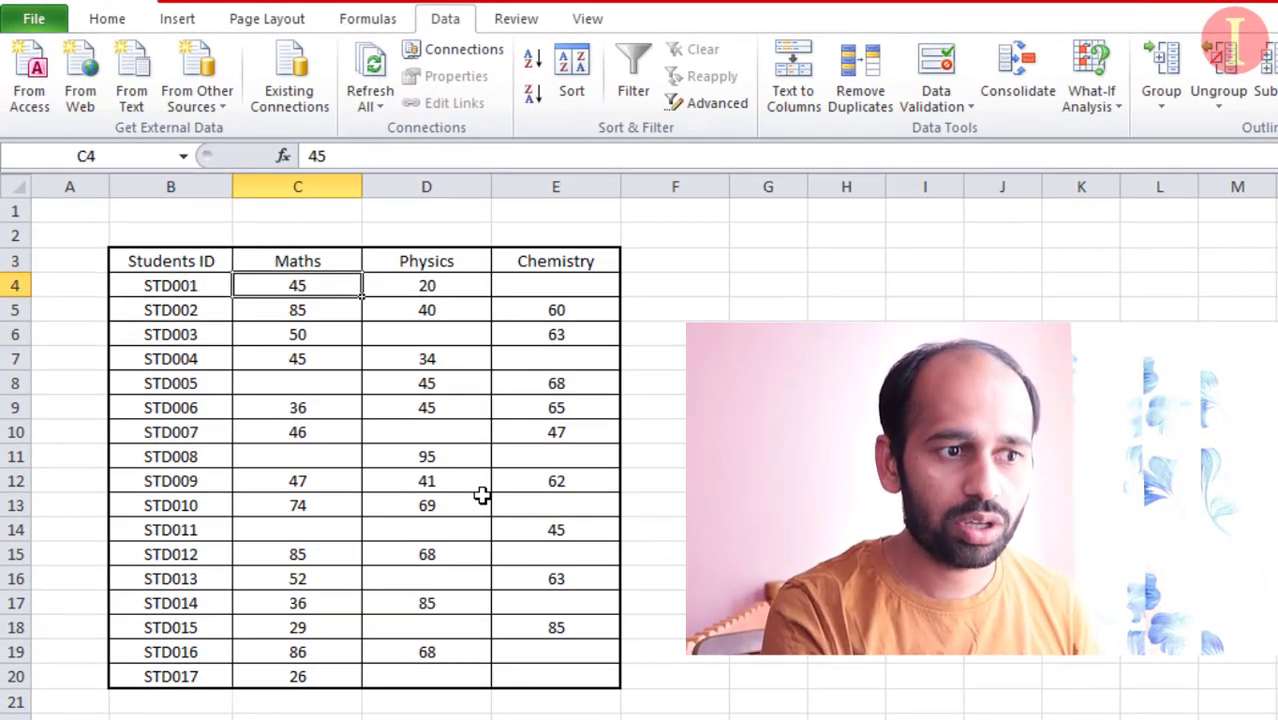
key(Up)
key(Right)
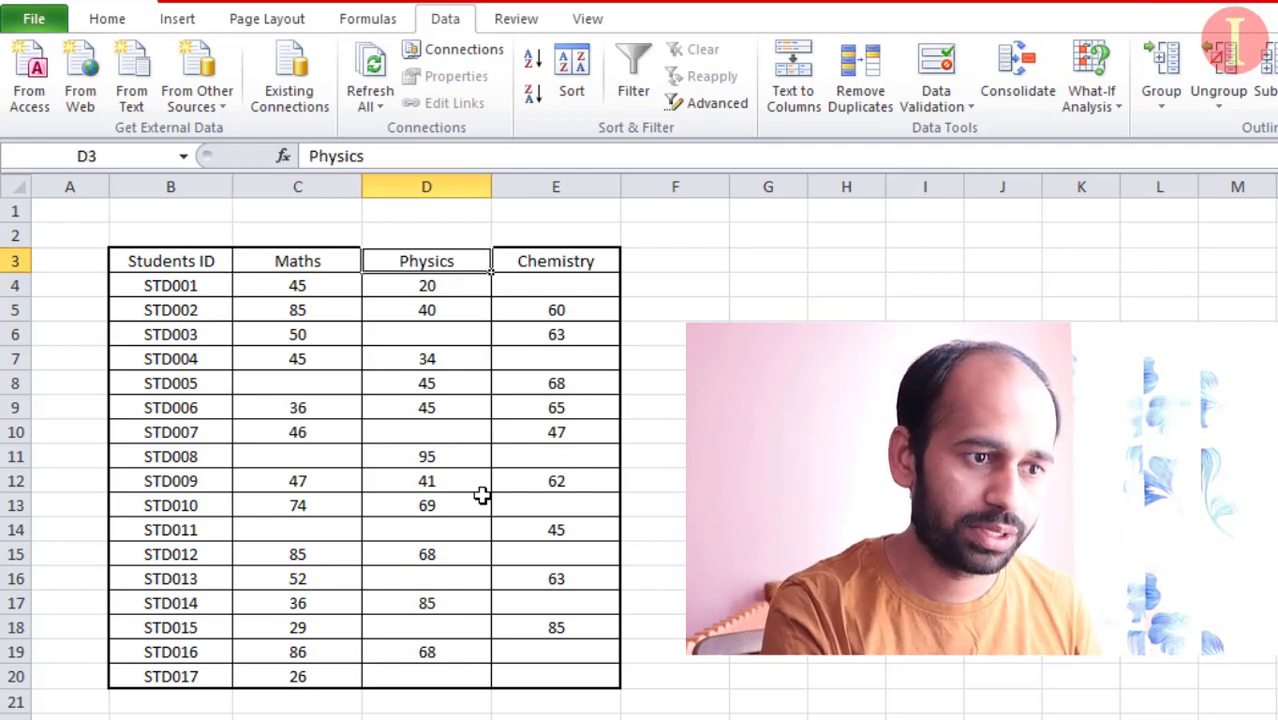
key(Right)
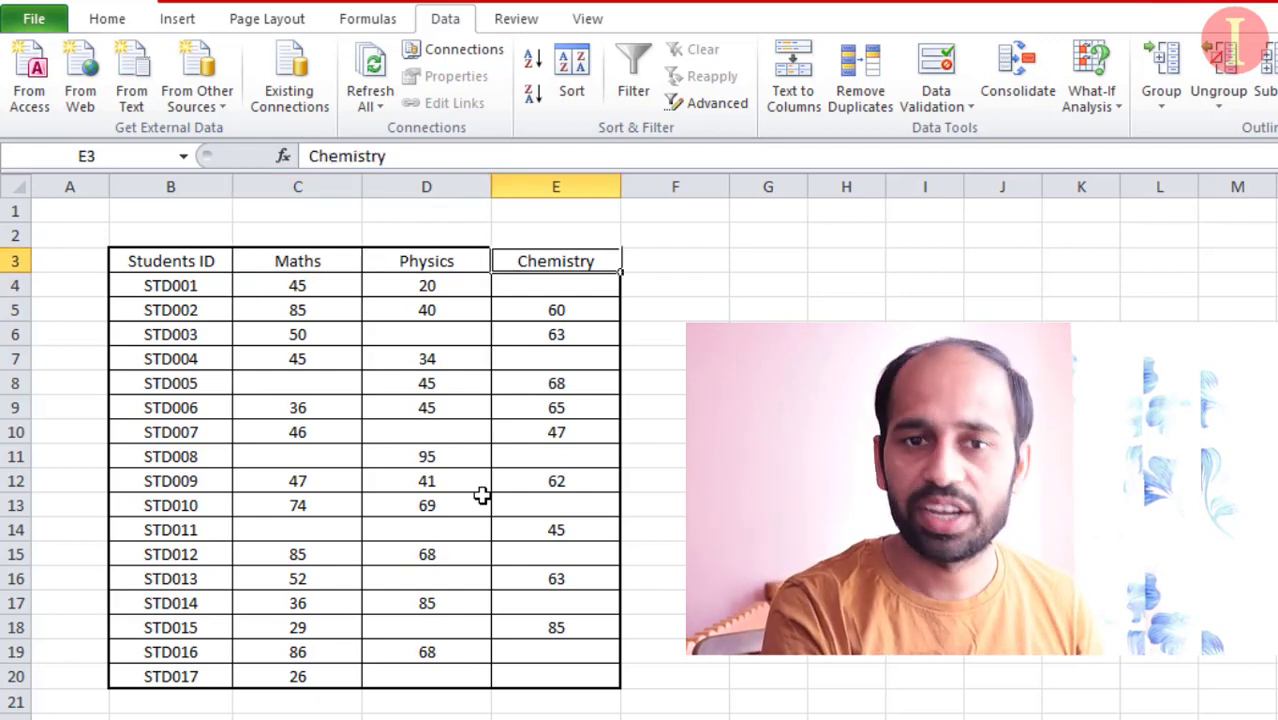
Step: Examine the blank mark cells in the table, such as E4 under Chemistry and D6 under Physics
click(597, 297)
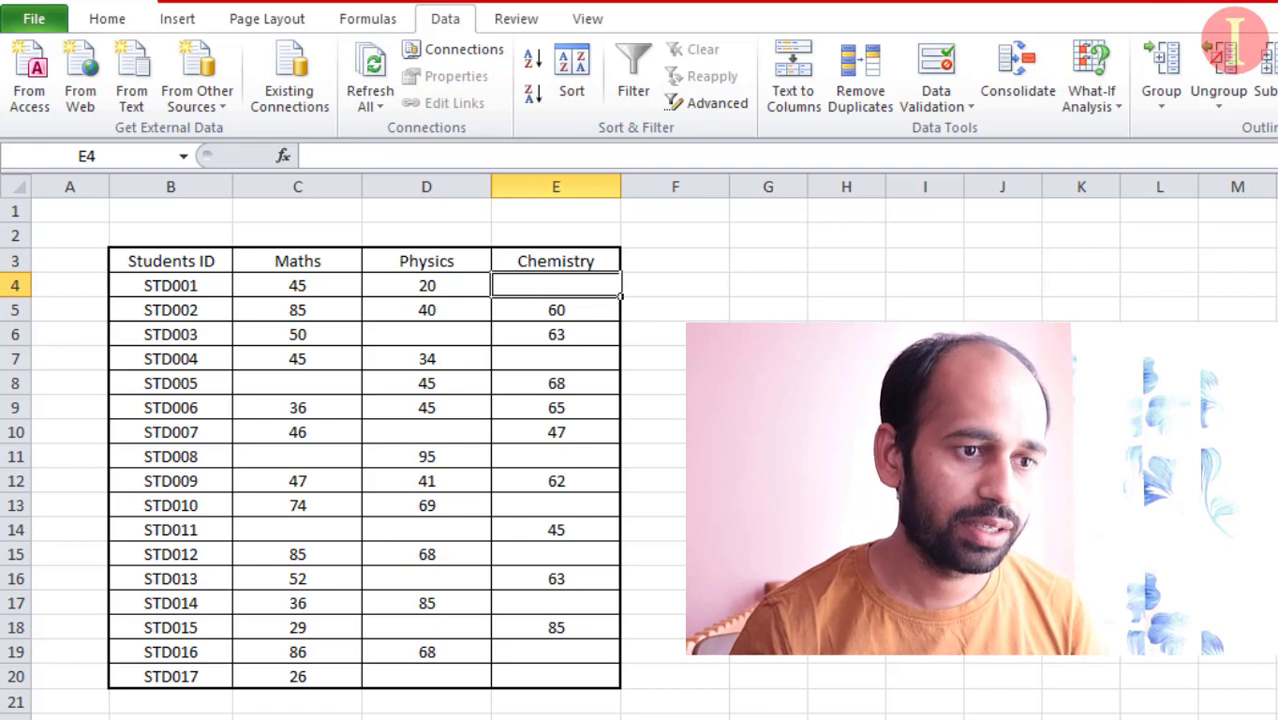
key(Down)
key(Up)
key(Up)
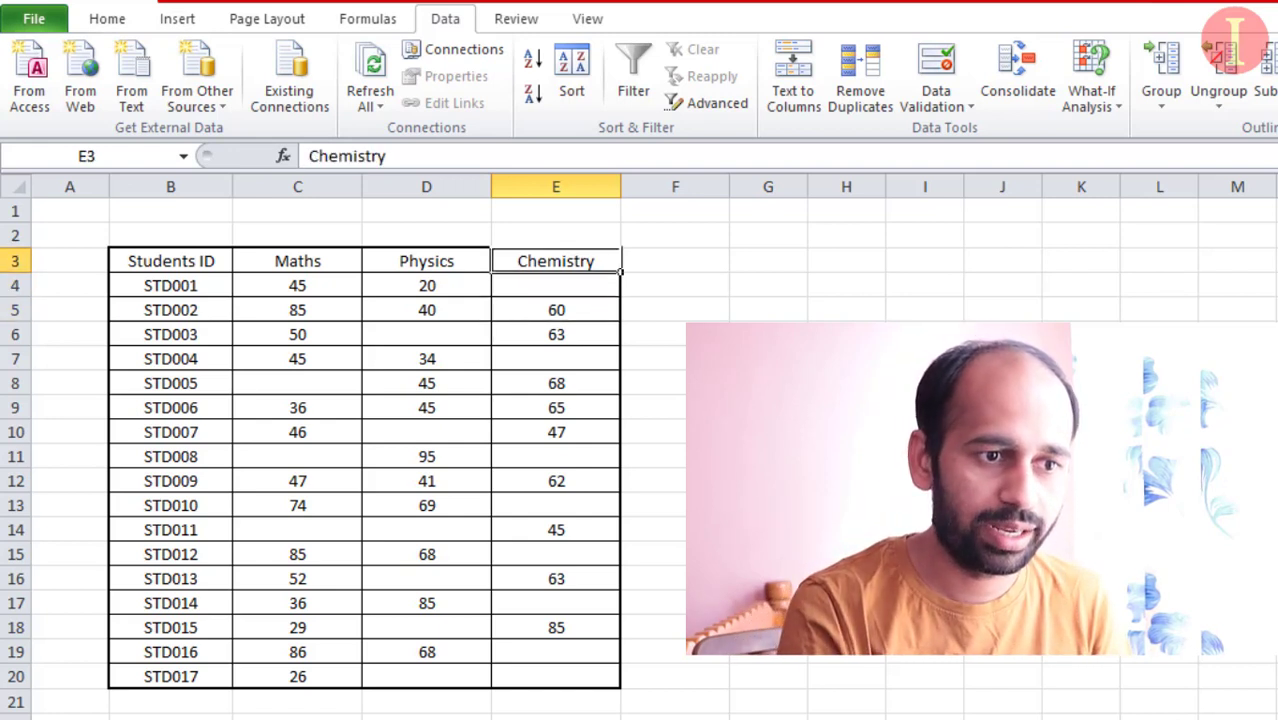
key(Down)
key(Up)
key(Down)
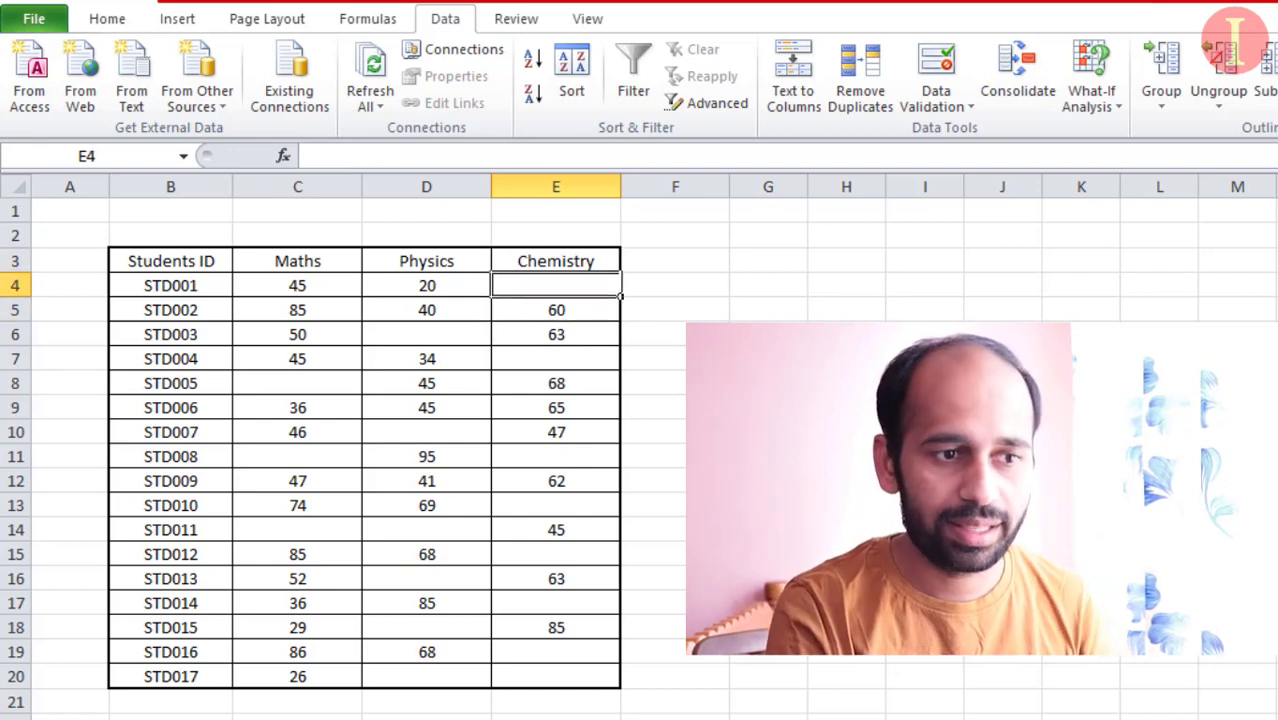
key(Down)
key(Down)
key(Left)
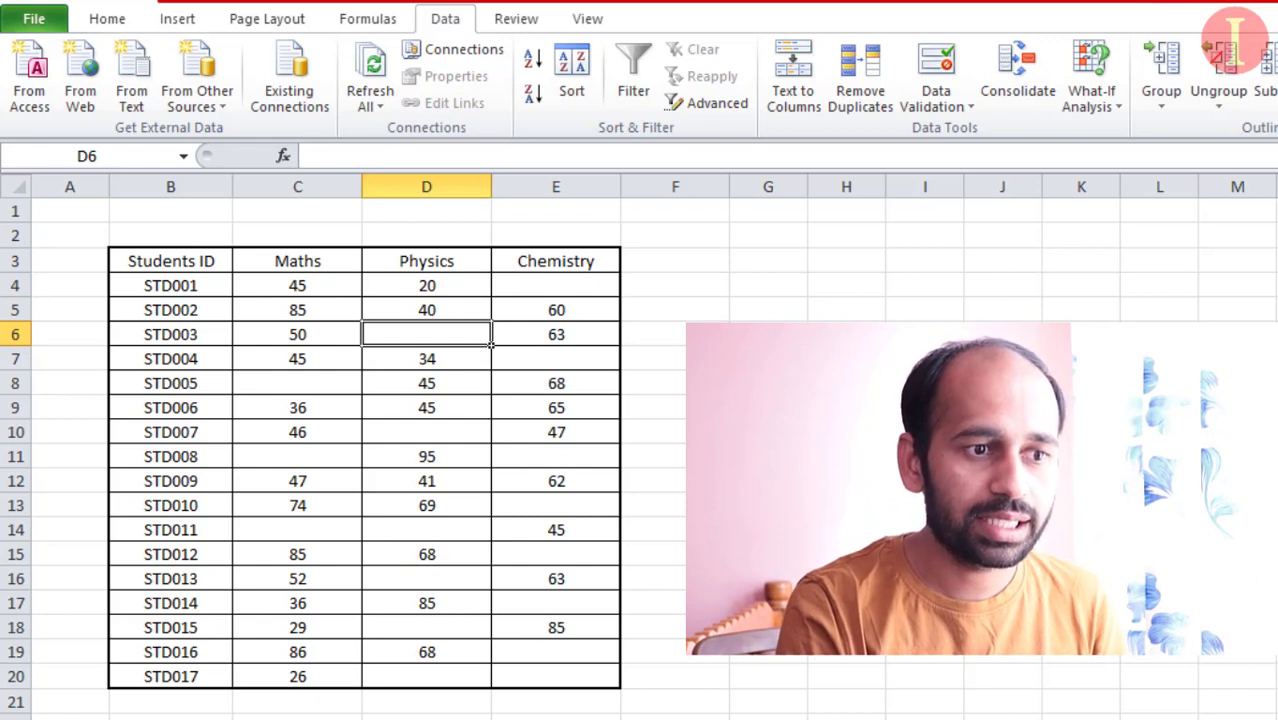
key(Right)
key(Right)
key(Up)
key(Up)
key(Left)
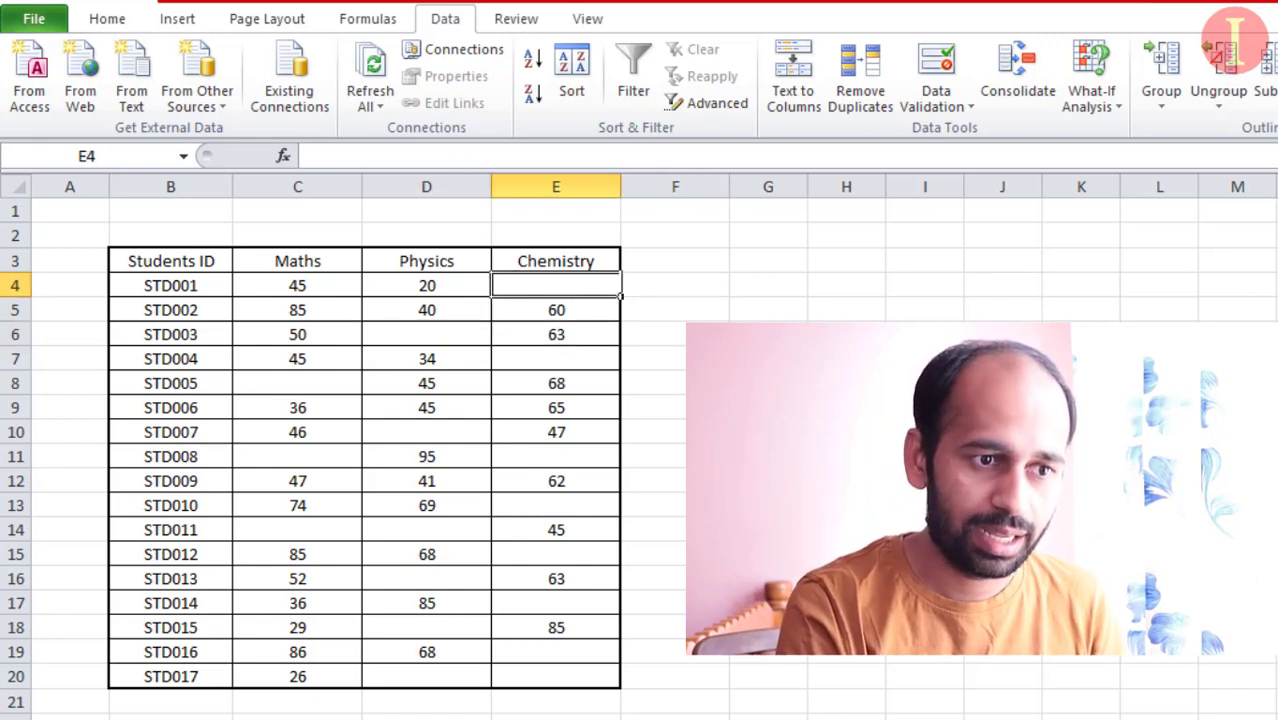
click(297, 278)
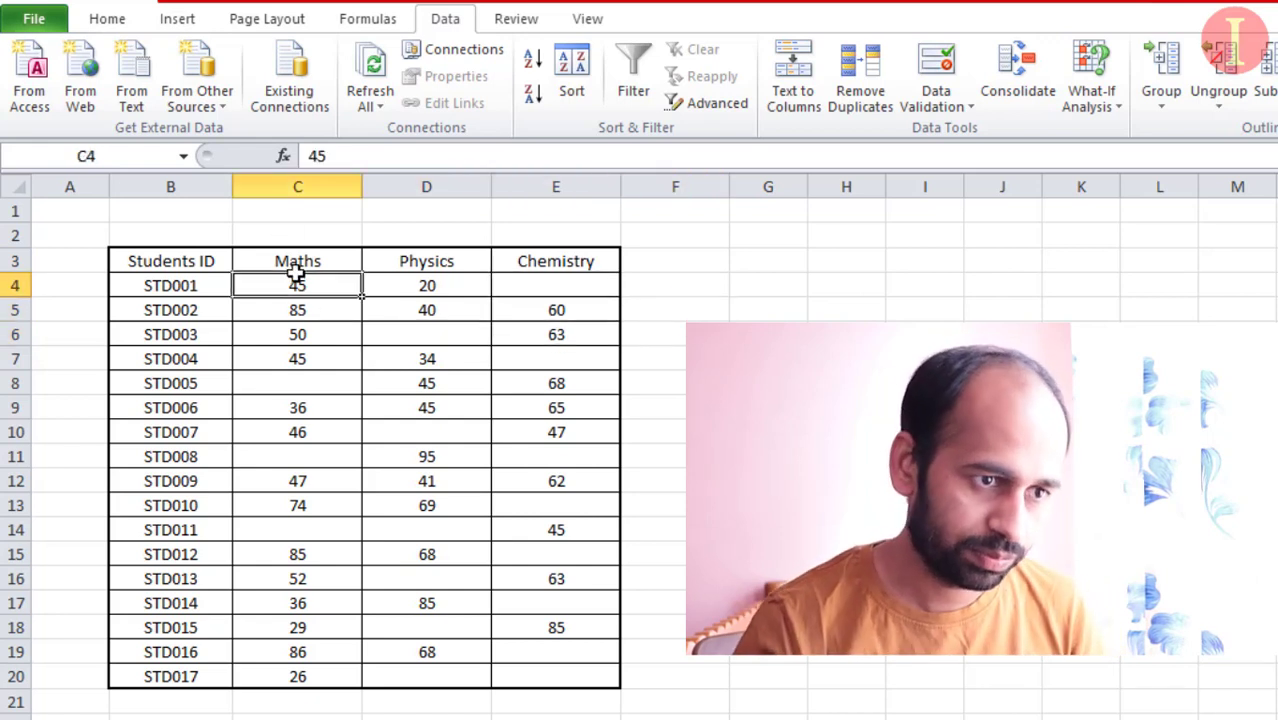
click(580, 284)
key(Down)
key(Down)
key(Left)
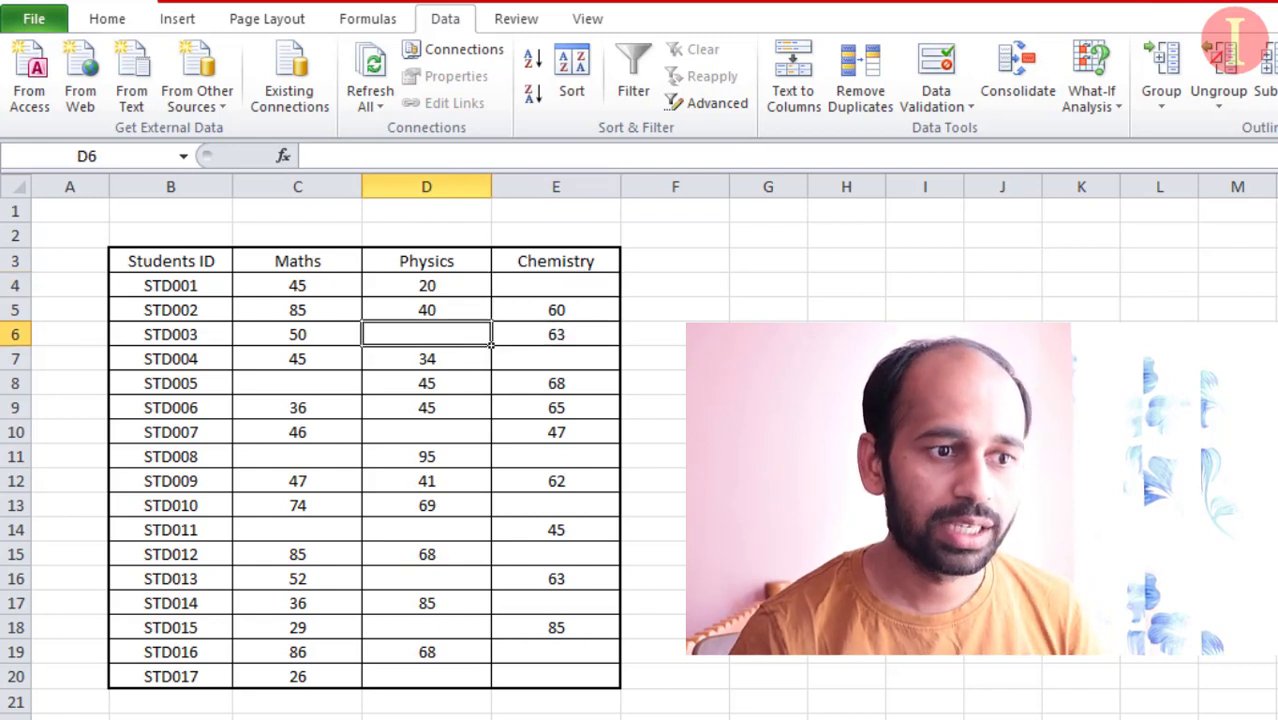
key(Left)
key(Right)
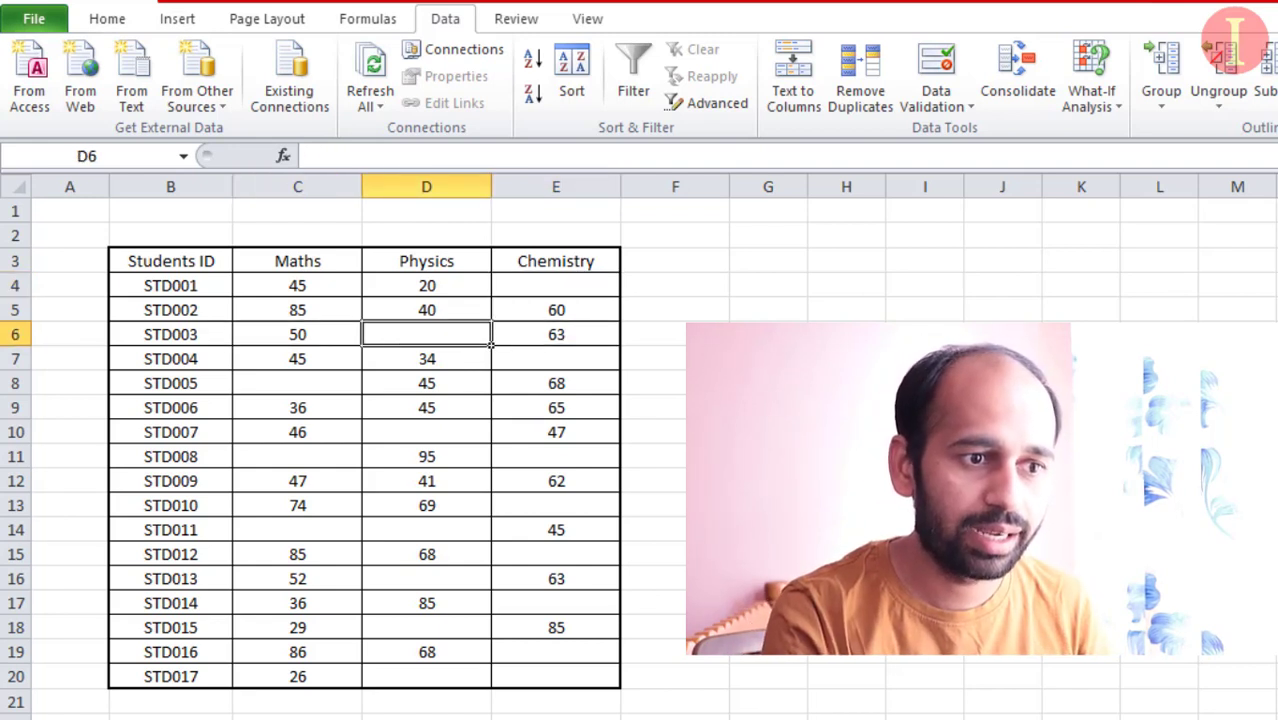
click(768, 383)
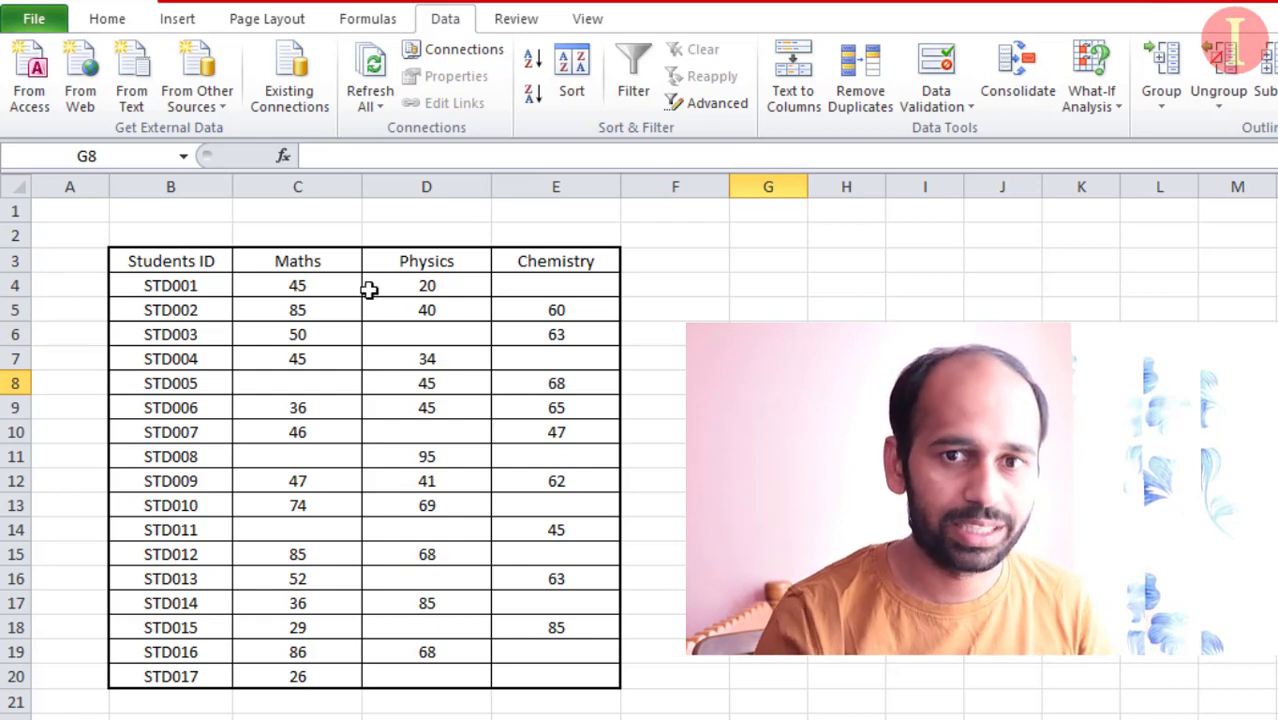
Step: Replace all blank cells in the marks range C4:E20 with Fail and close Find and Replace
drag(303, 289, 555, 683)
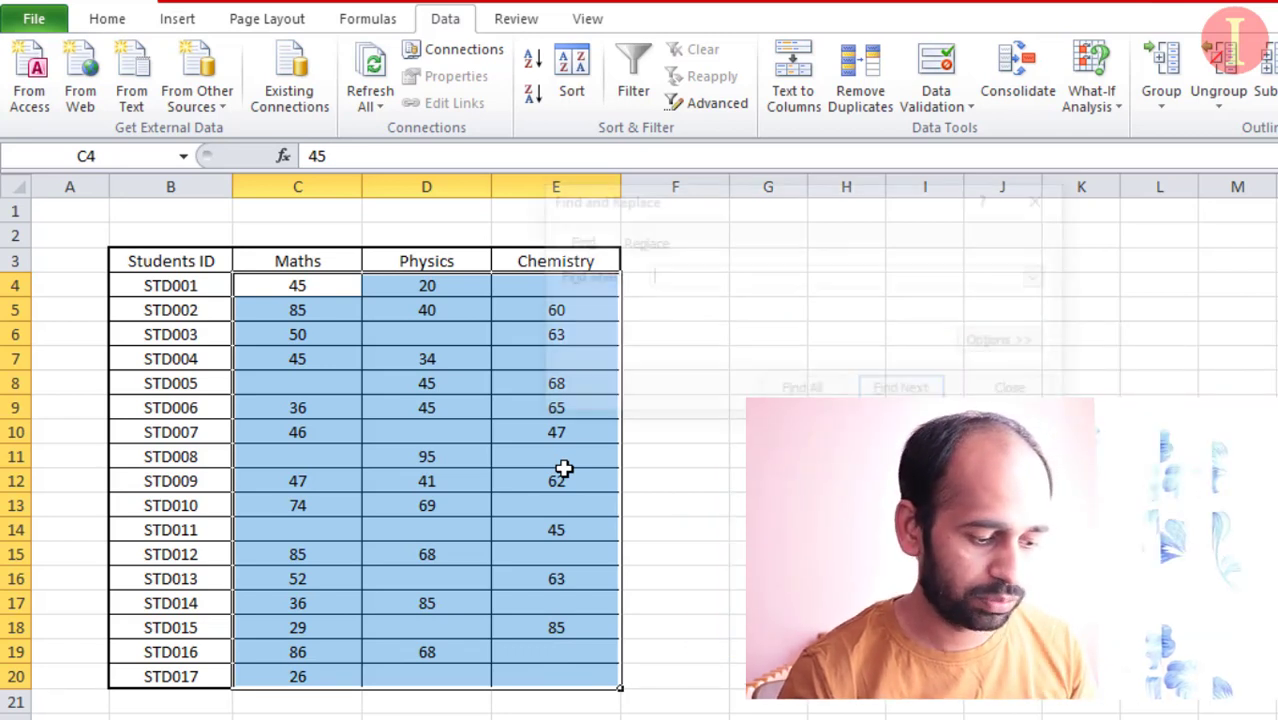
key(ctrl+f)
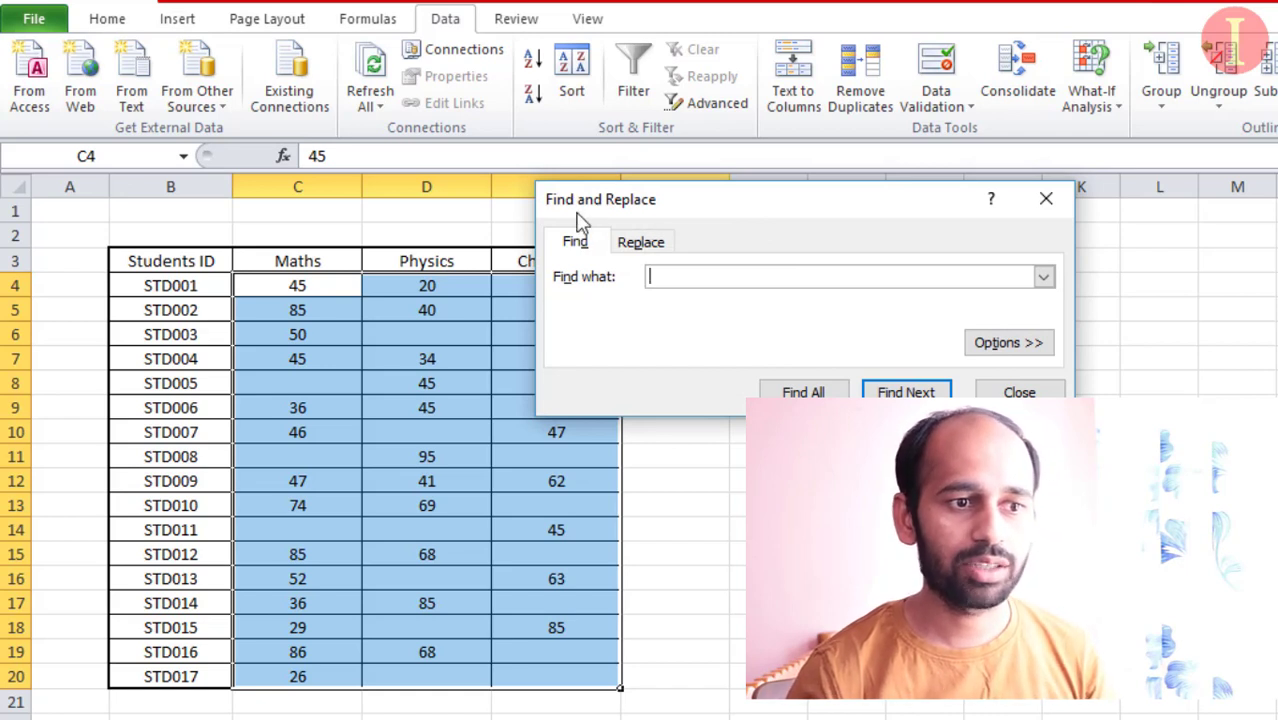
click(648, 247)
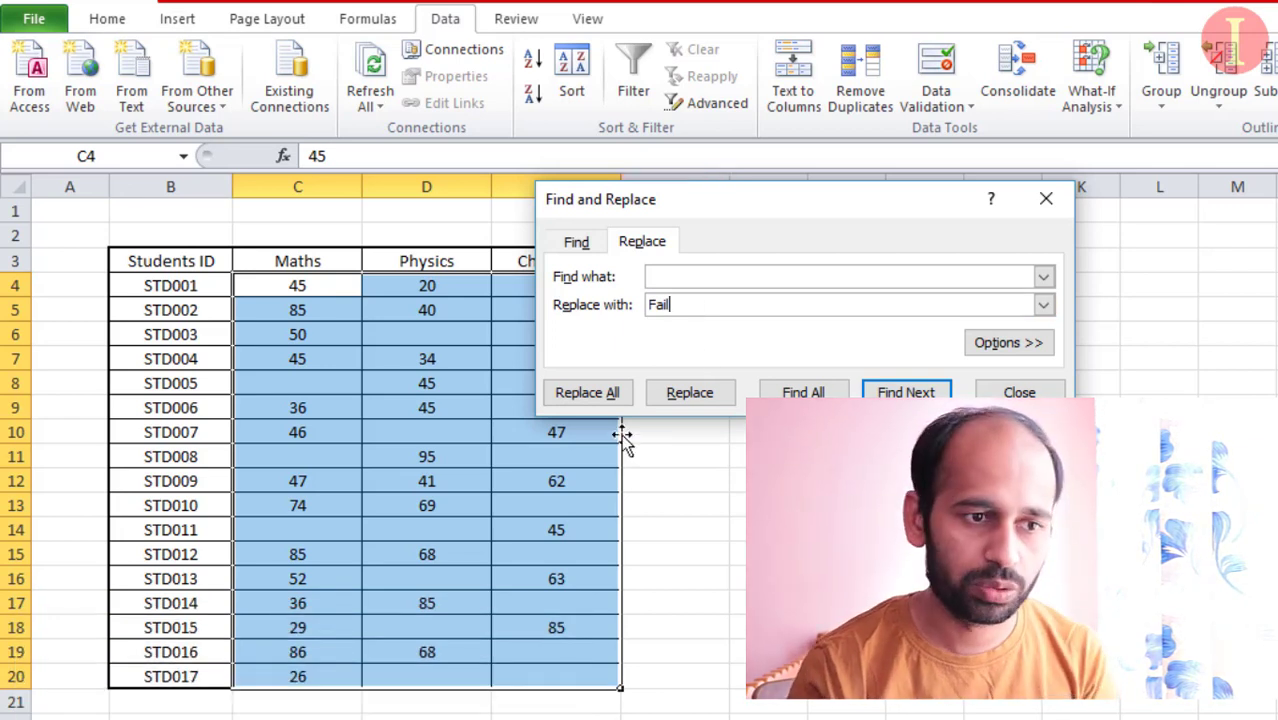
click(588, 394)
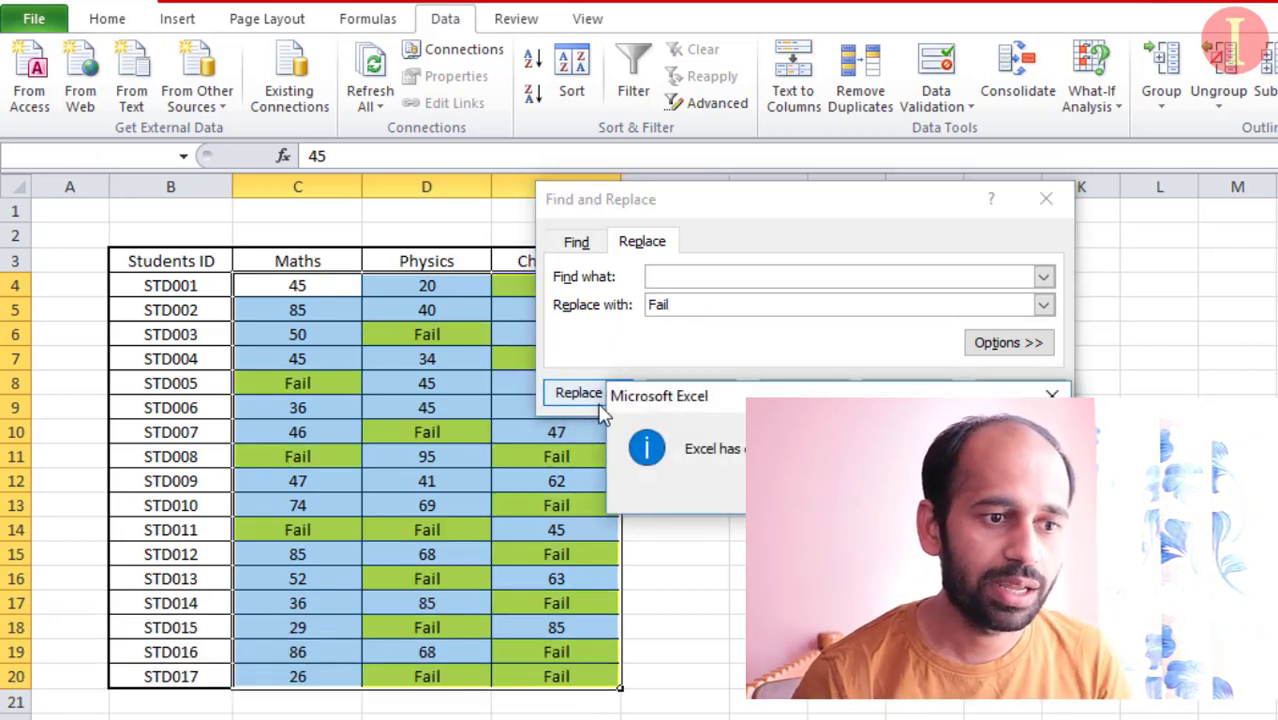
key(Return)
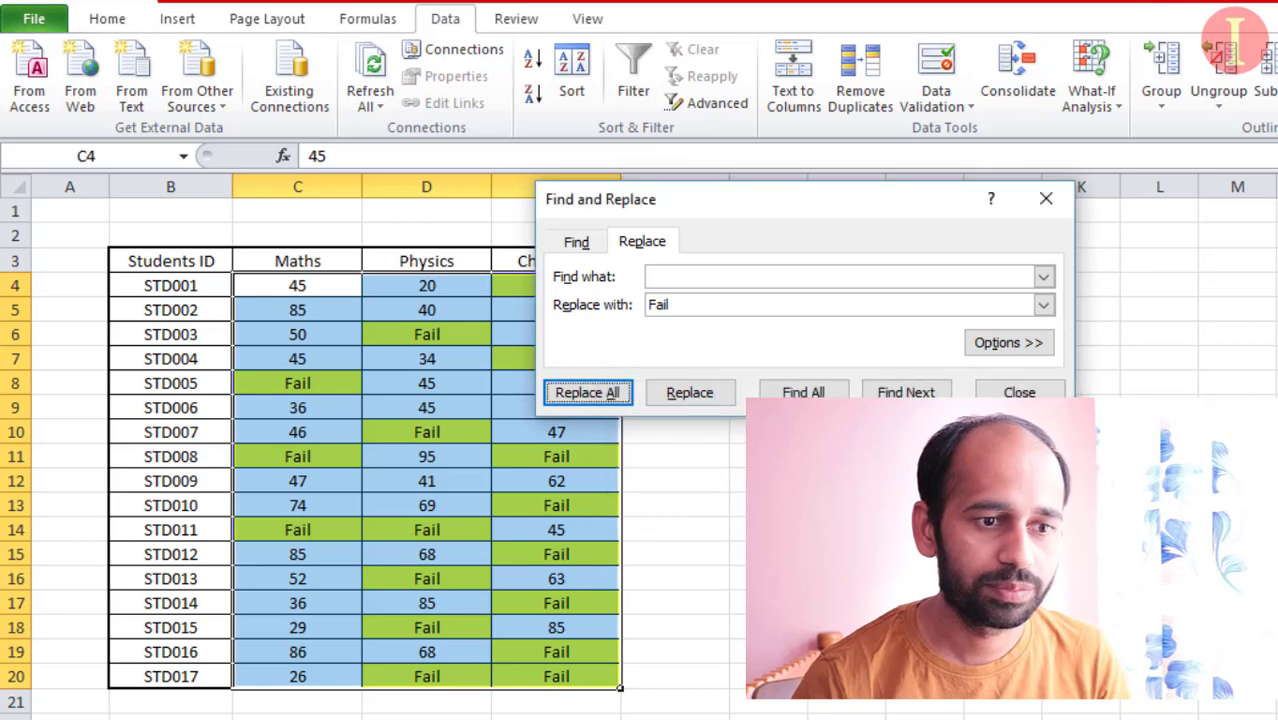
click(1046, 199)
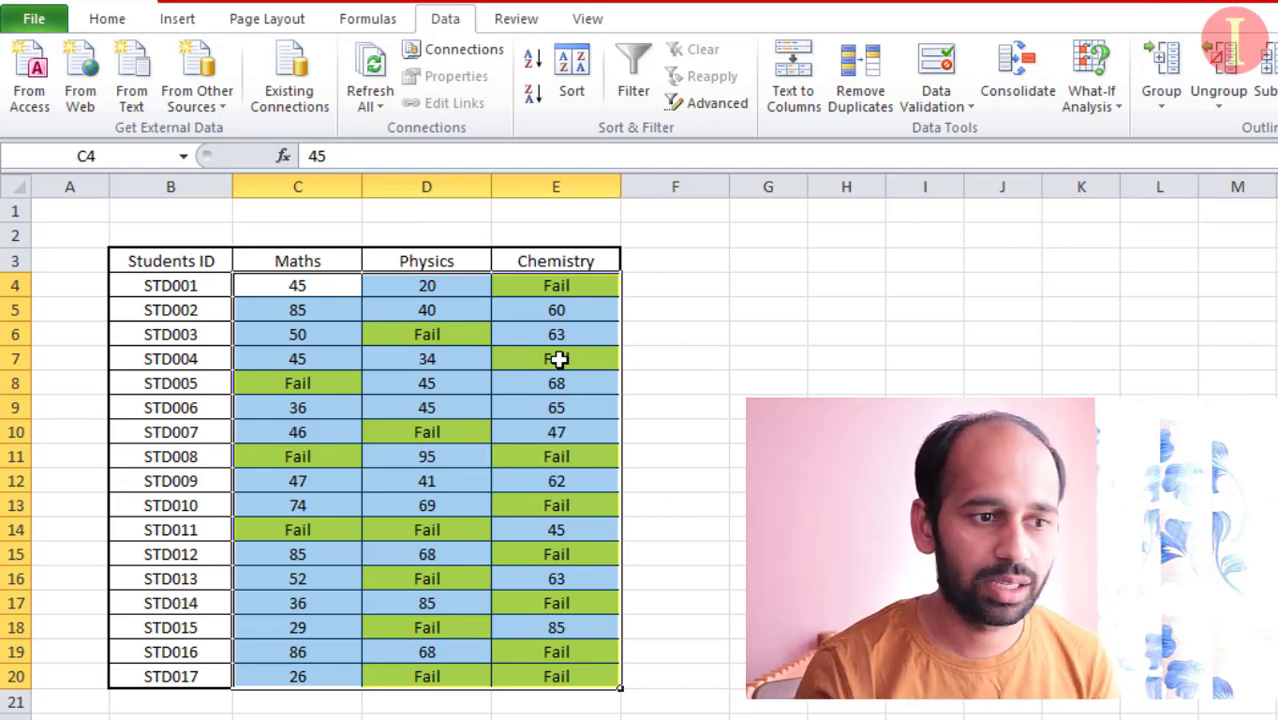
click(925, 407)
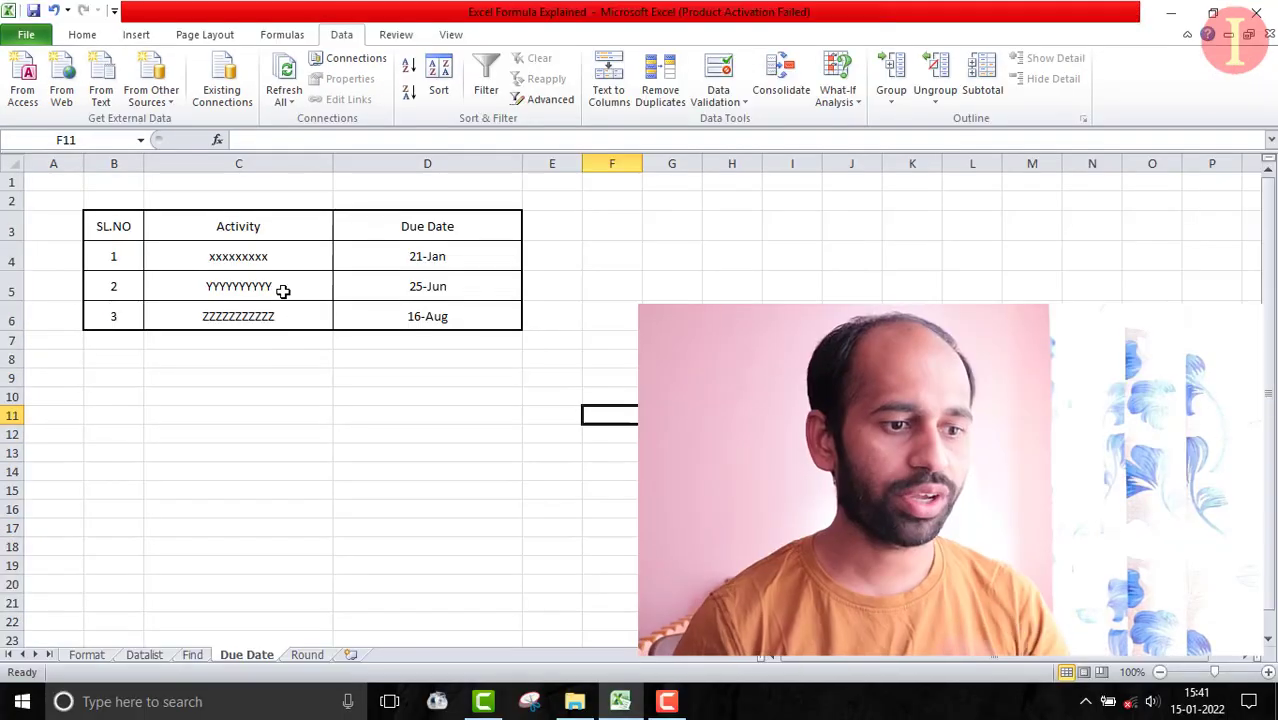
Step: Examine the SL.NO, Activity and Due Date columns on the Due Date sheet, through to the first activity's due date
click(118, 236)
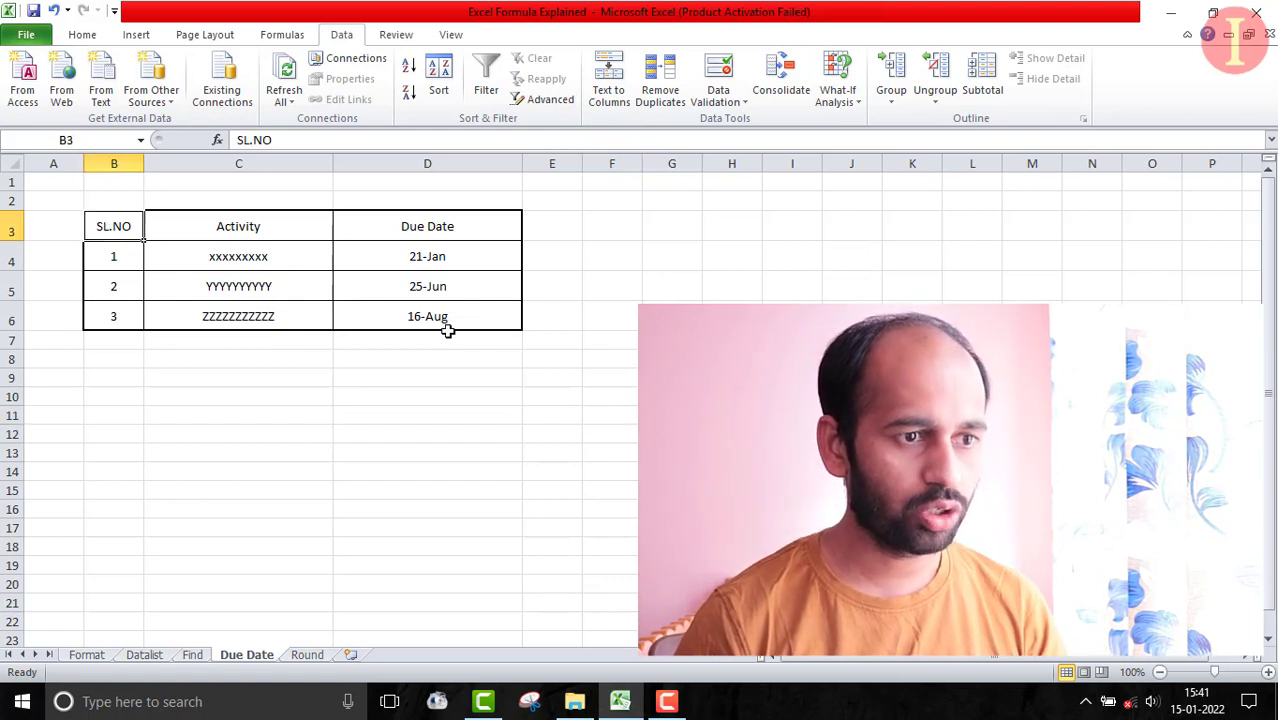
click(242, 227)
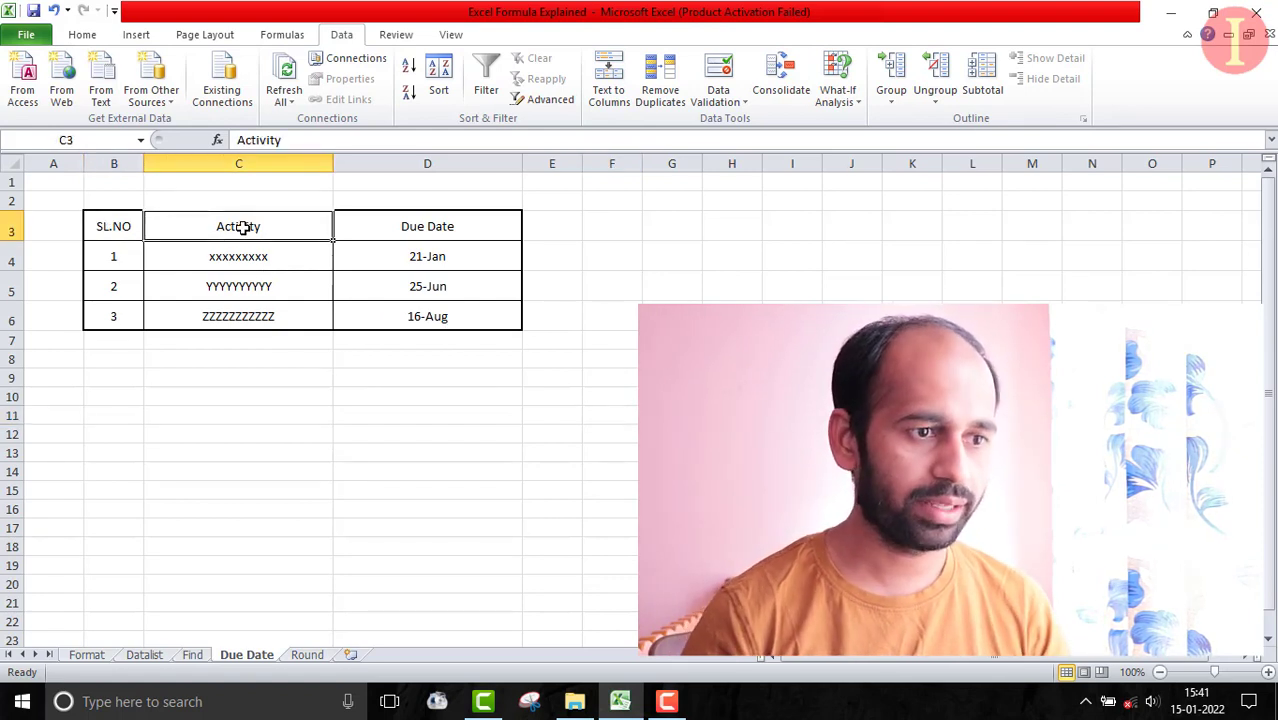
click(484, 229)
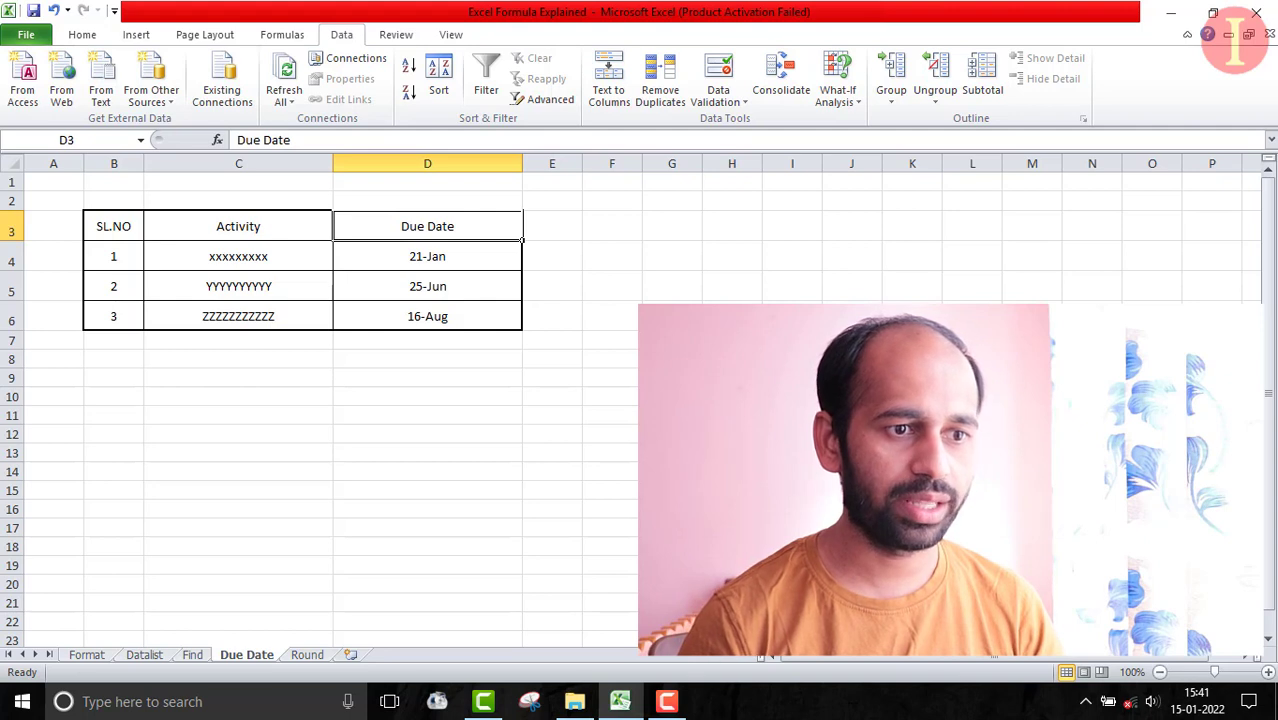
key(Left)
key(Left)
key(Left)
key(Right)
key(Right)
key(Down)
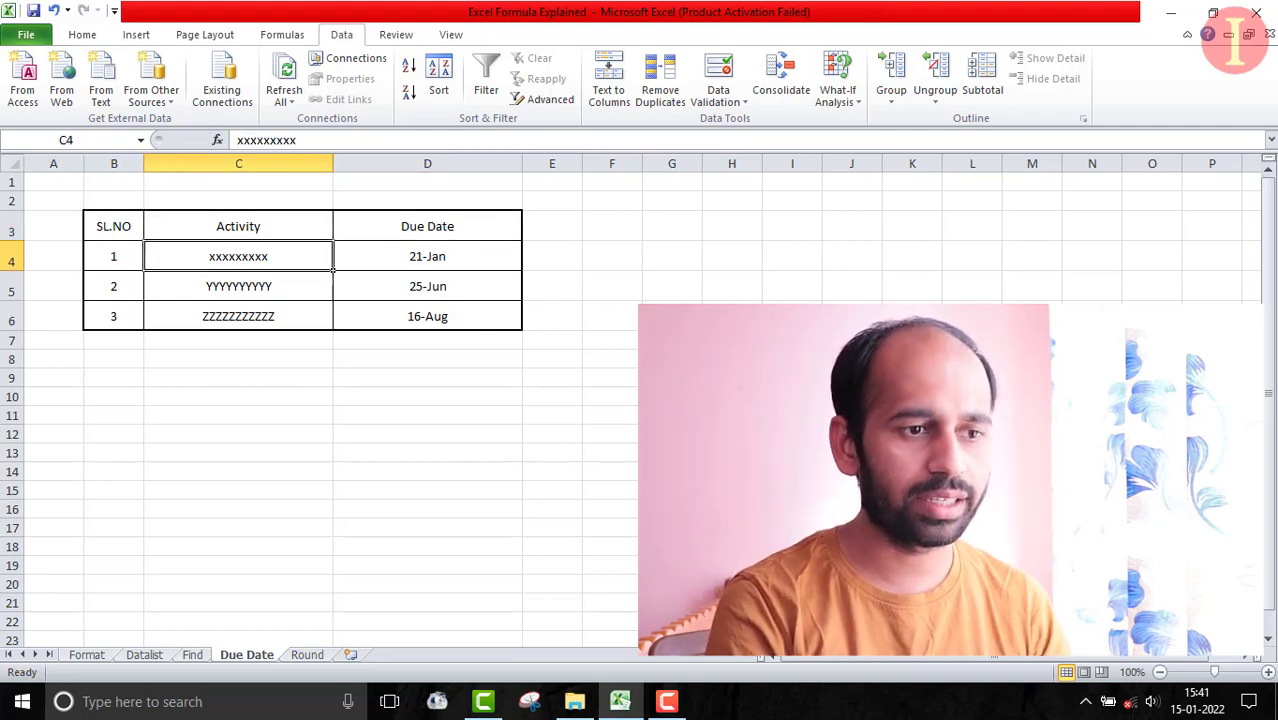
key(Right)
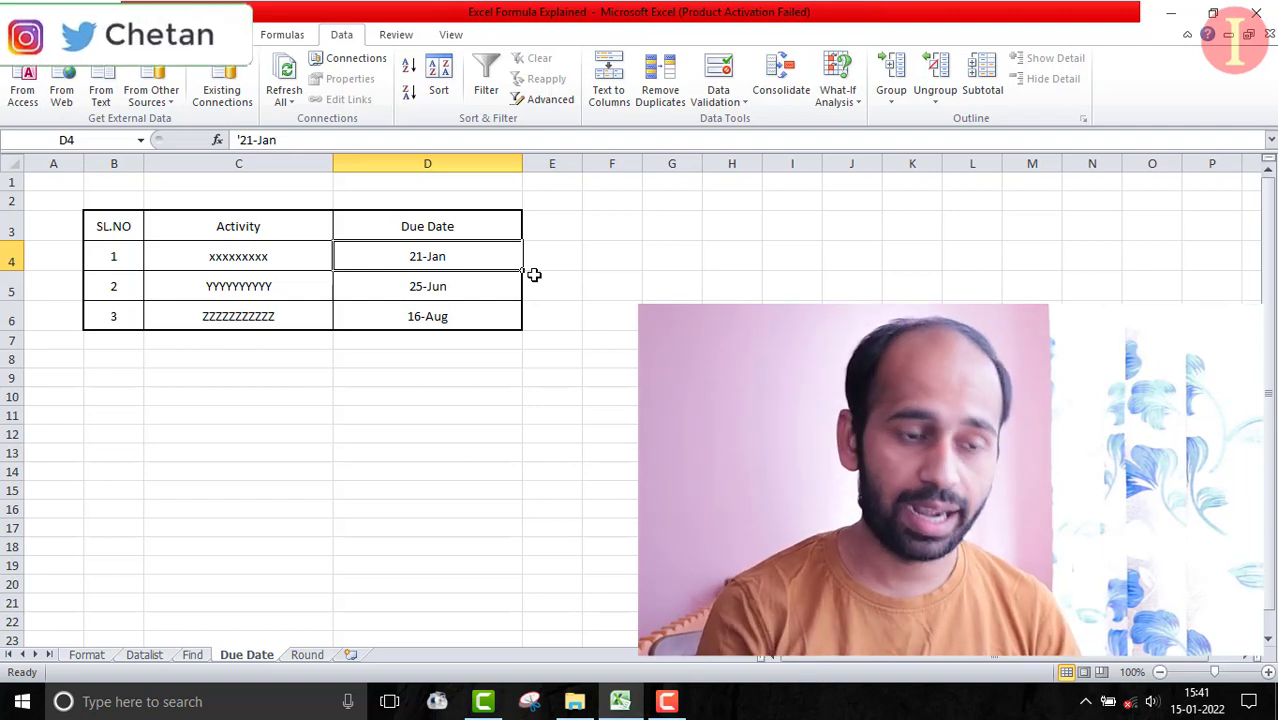
Step: Apply strikethrough to the 21-Jan text of the first activity's due date in cell D4
click(665, 303)
double_click(451, 257)
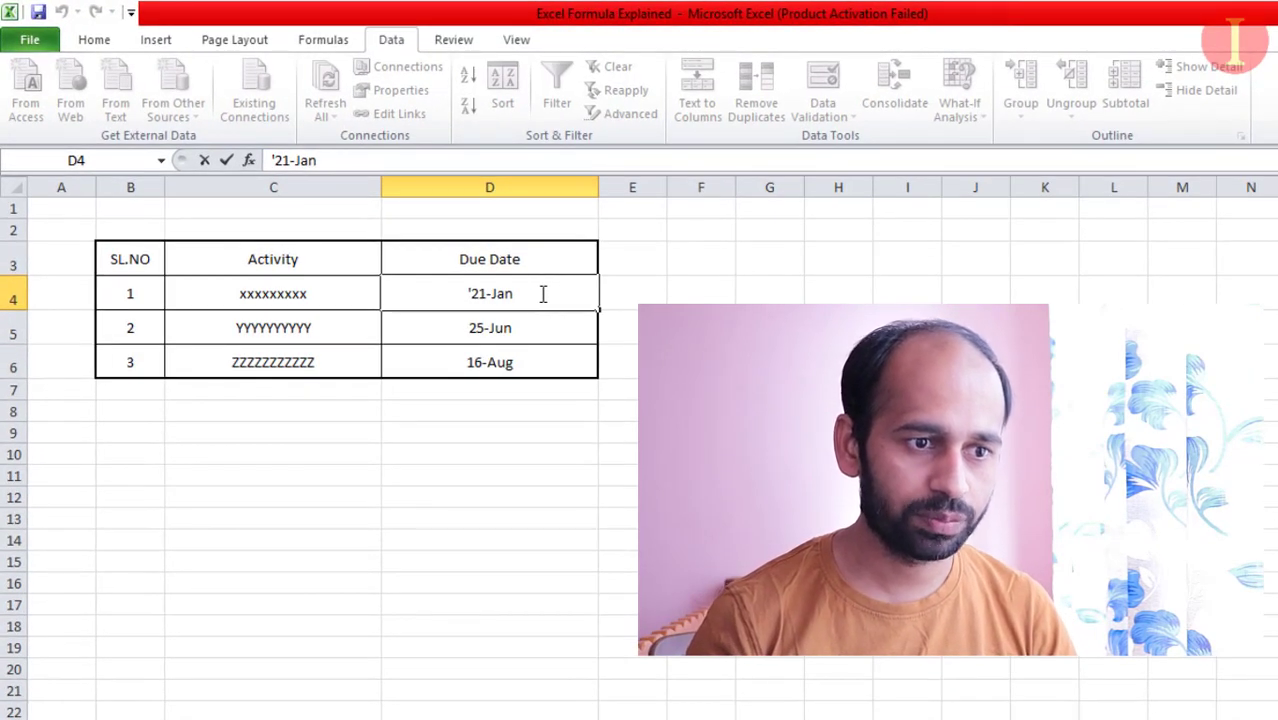
drag(541, 294, 470, 294)
right_click(477, 302)
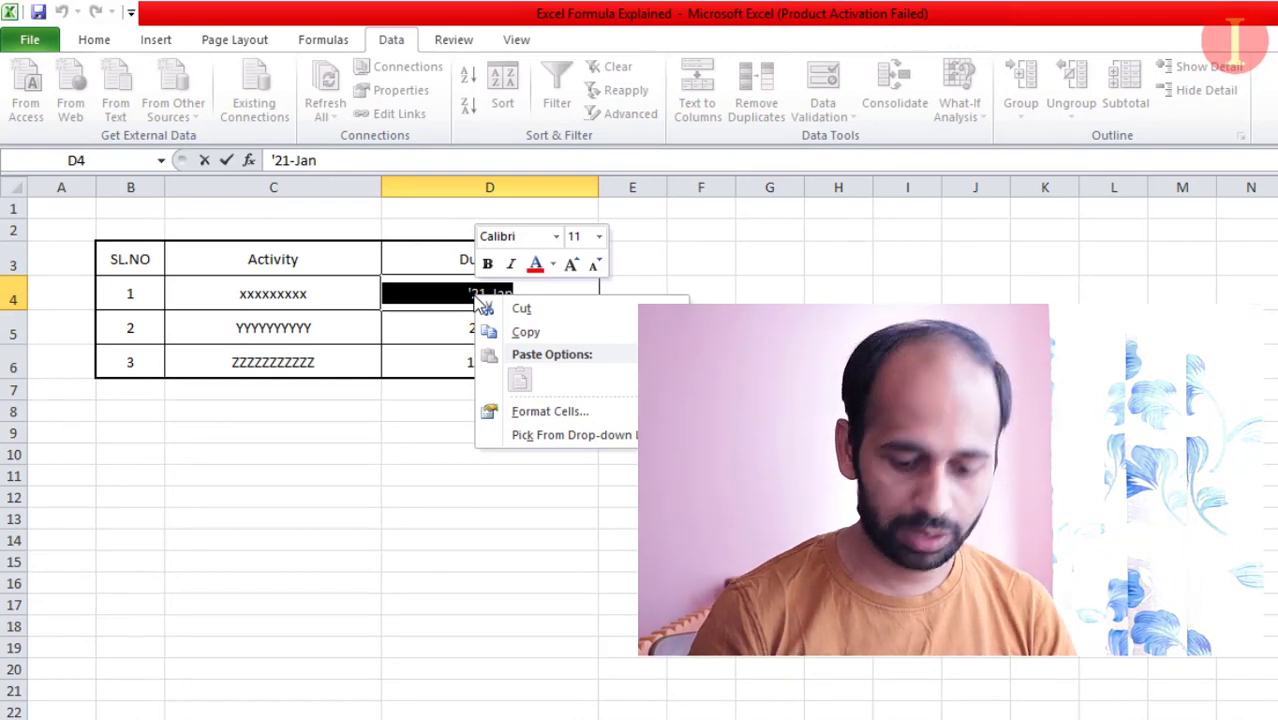
click(566, 411)
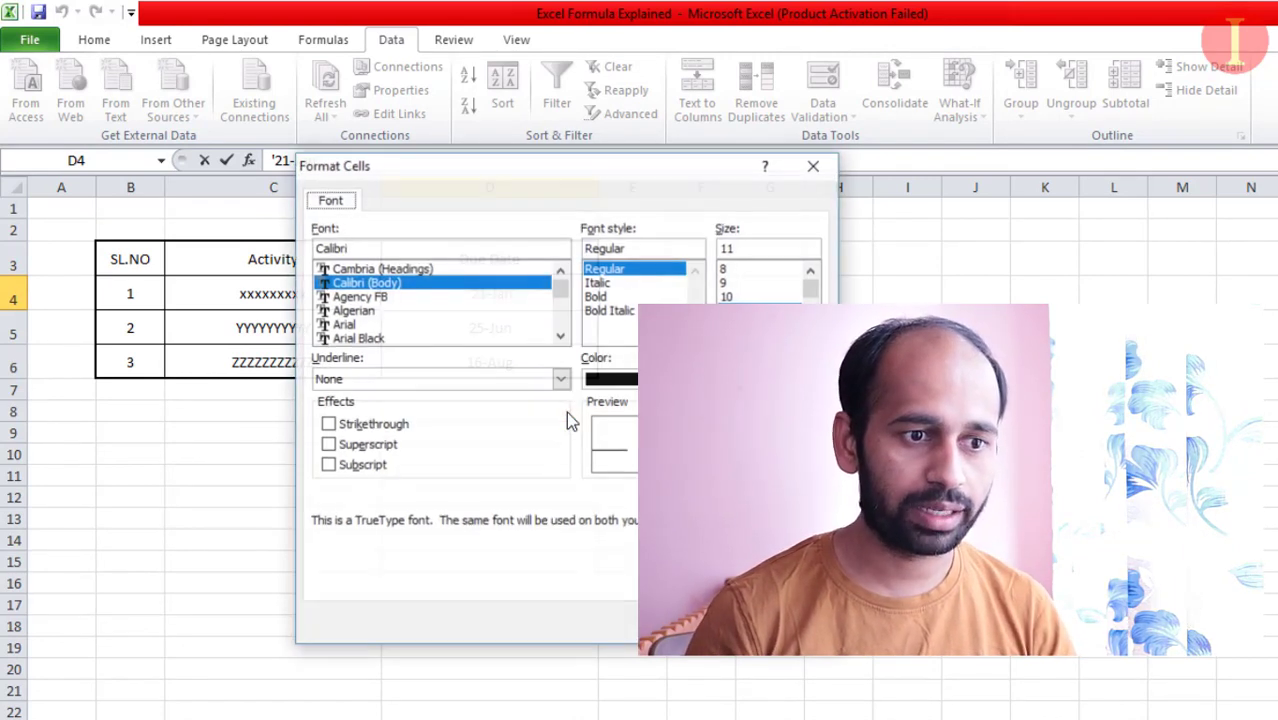
click(345, 425)
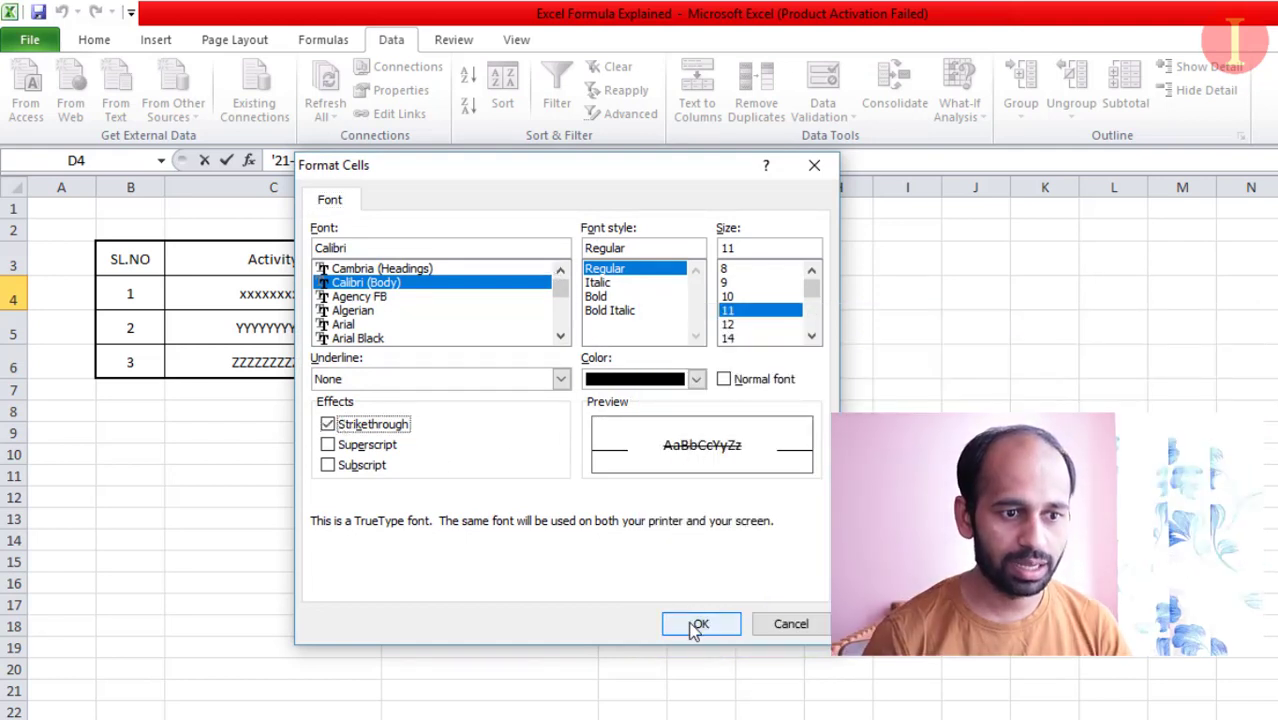
click(697, 625)
click(582, 495)
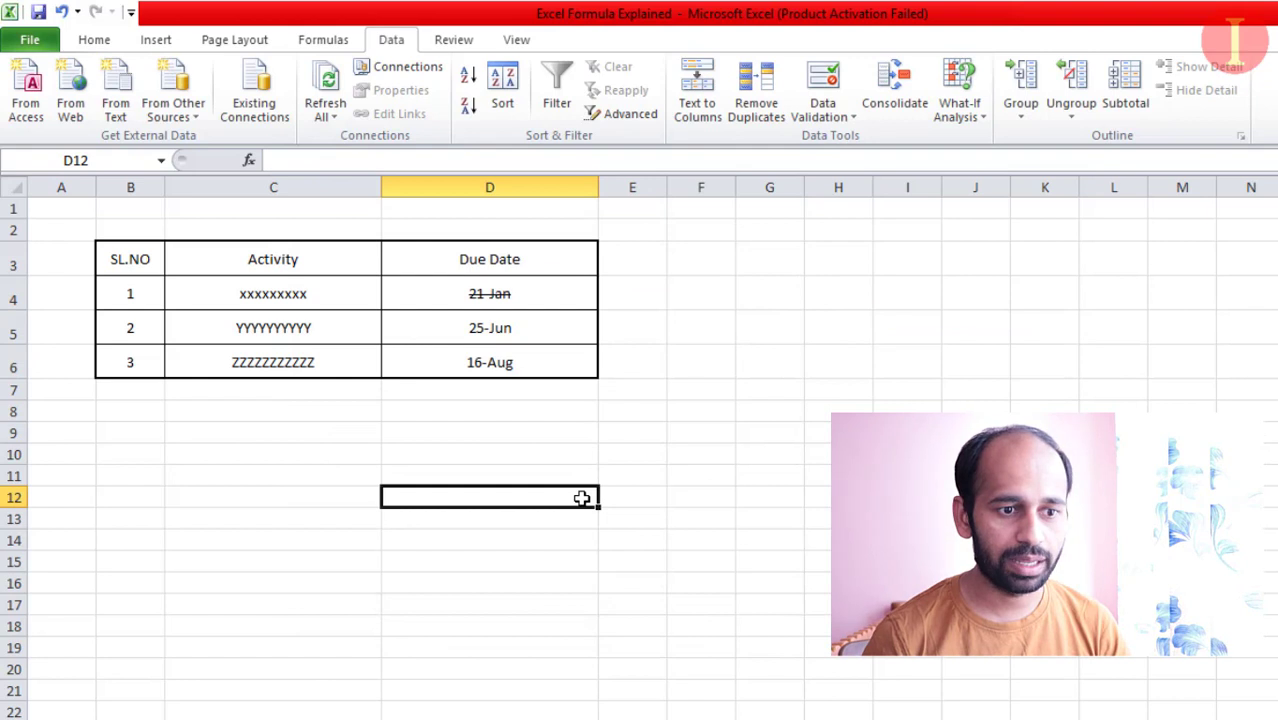
Step: Add 25-Aug on a second line below 21-Jan in cell D4 and increase the height of row 4
click(547, 290)
double_click(542, 289)
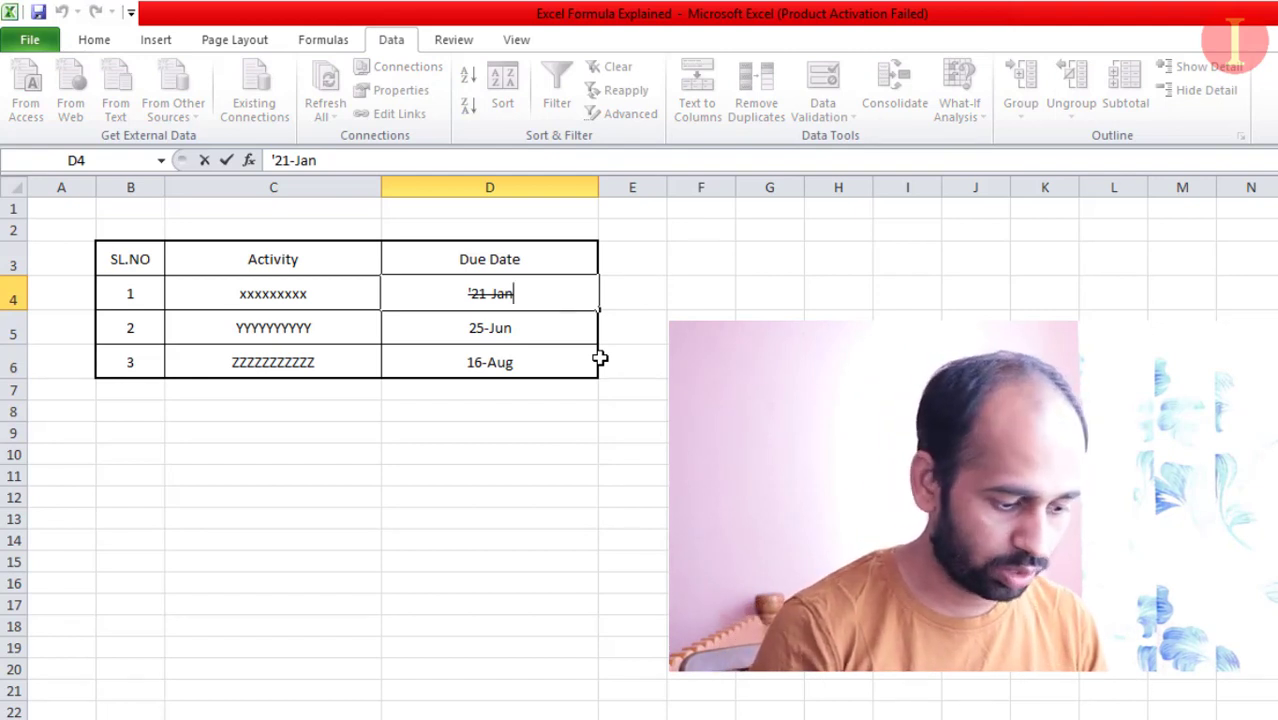
key(alt+Return)
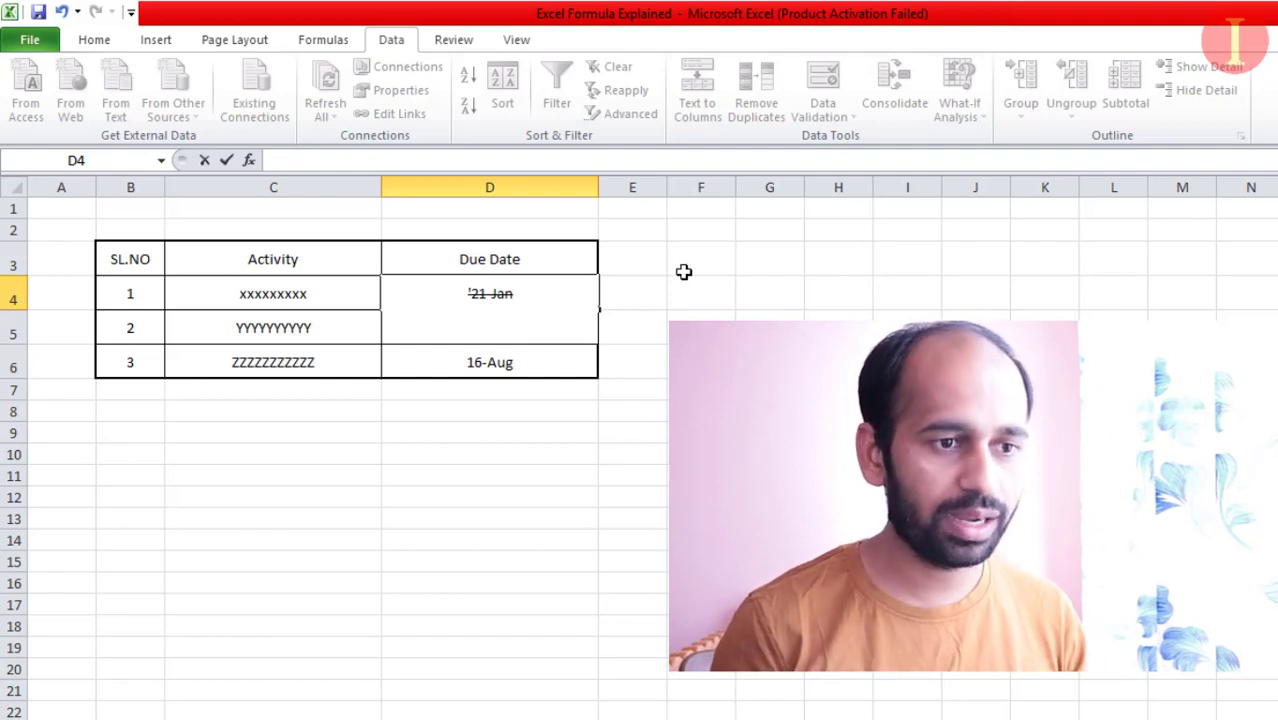
text(25-)
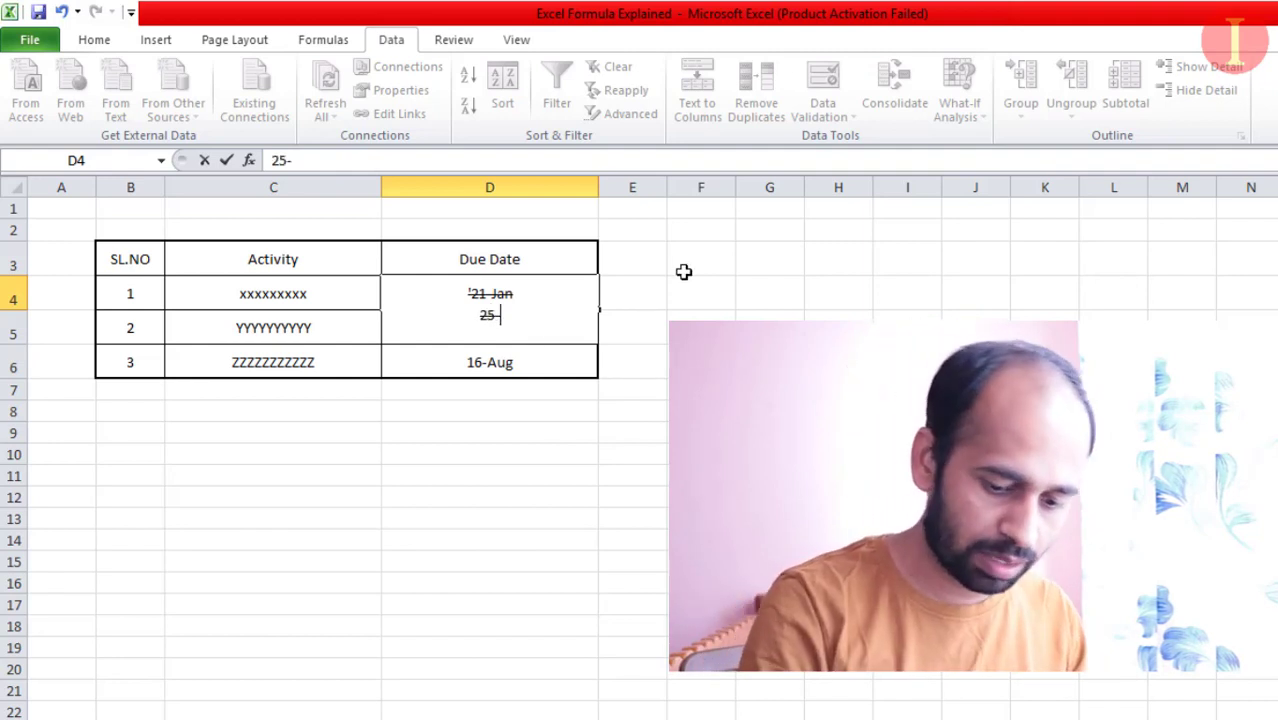
text(Aug)
click(684, 271)
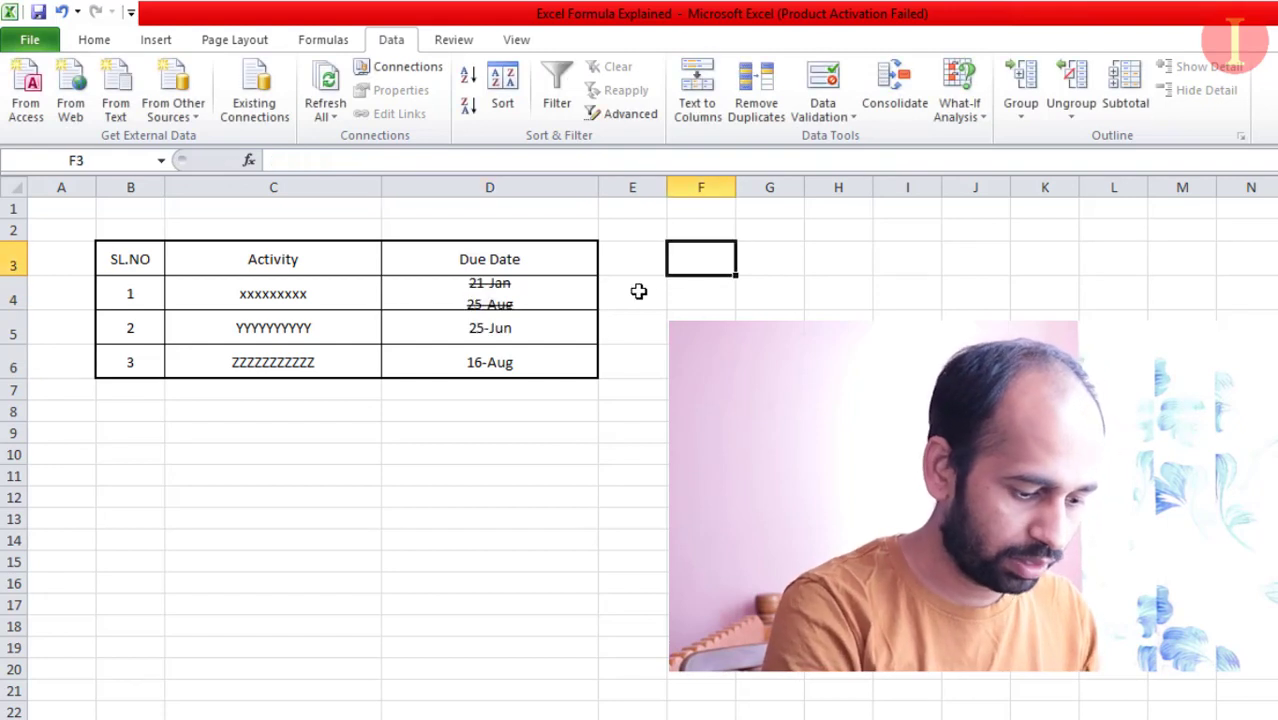
drag(12, 311, 14, 316)
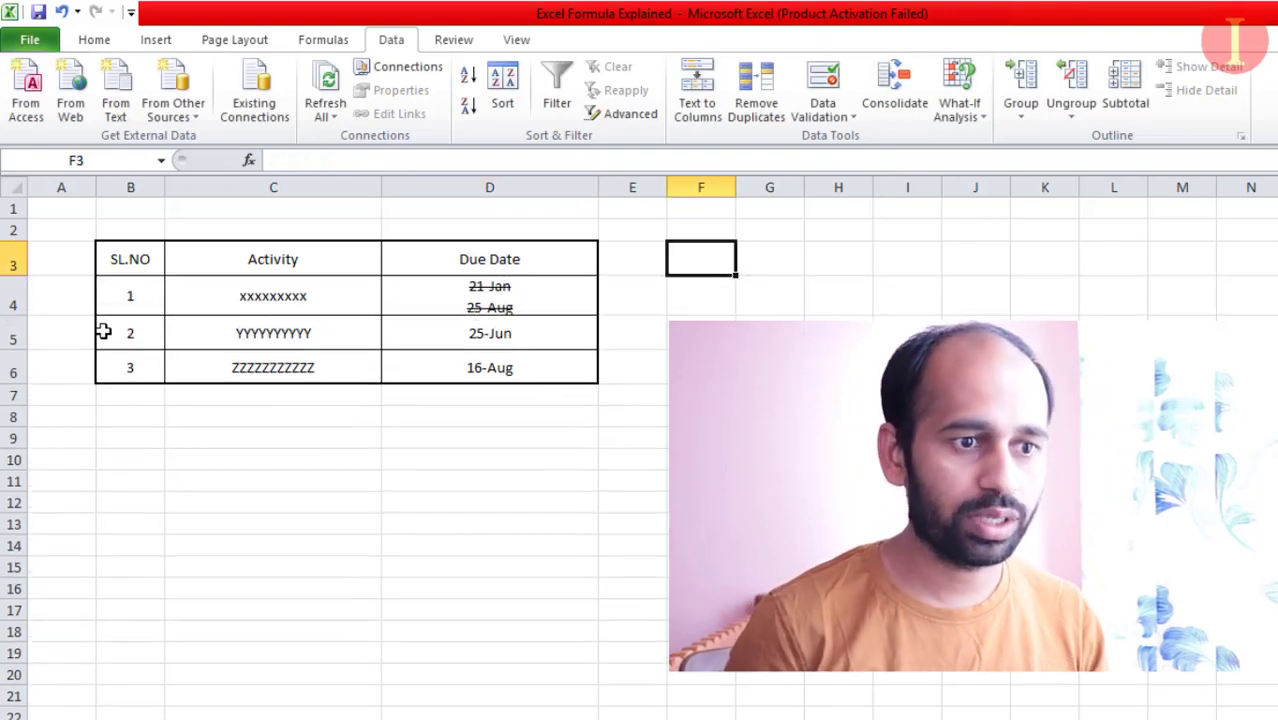
Step: Remove the strikethrough from only the 25-Aug text in cell D4 and make row 4 taller to fit both dates
click(531, 314)
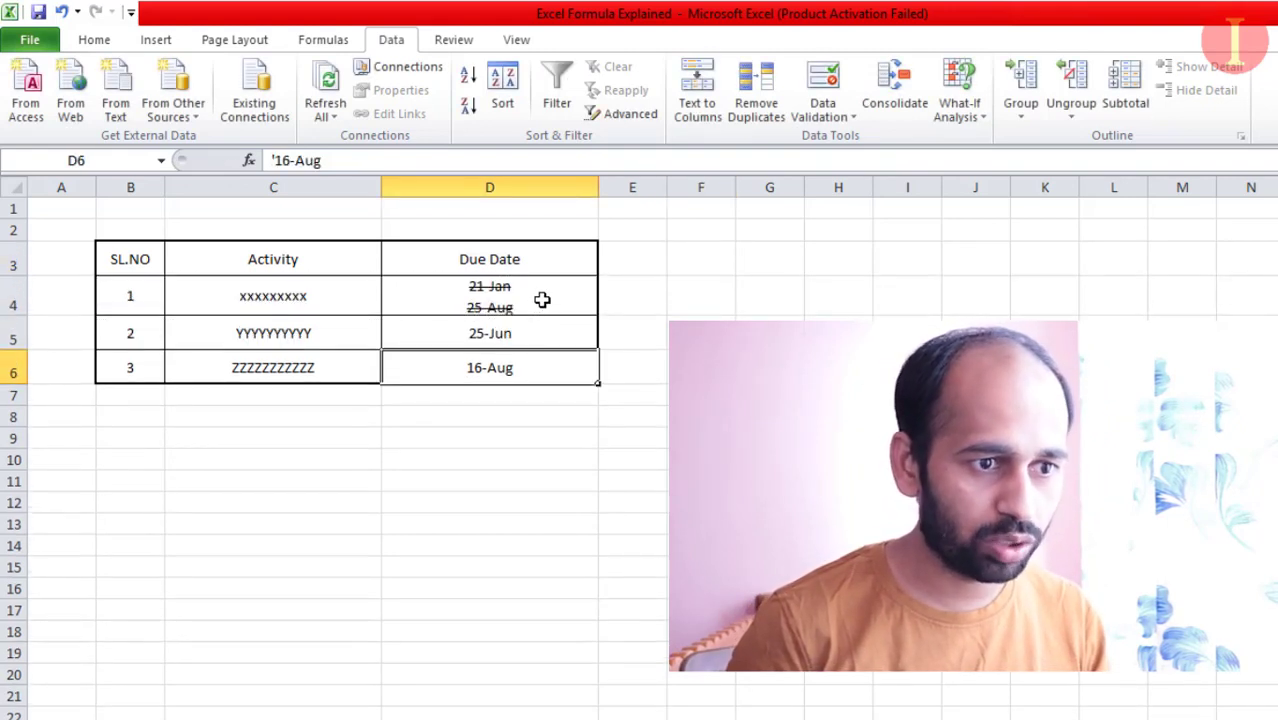
double_click(545, 300)
drag(536, 328, 455, 320)
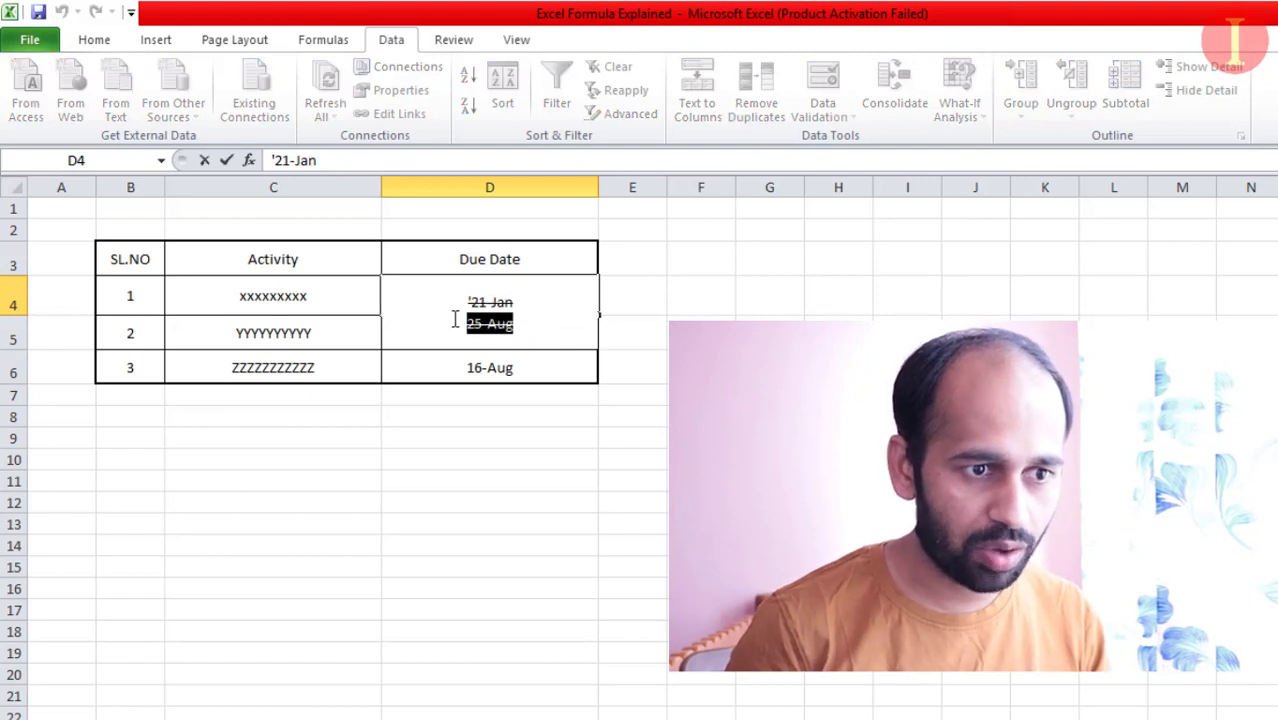
right_click(490, 322)
click(520, 437)
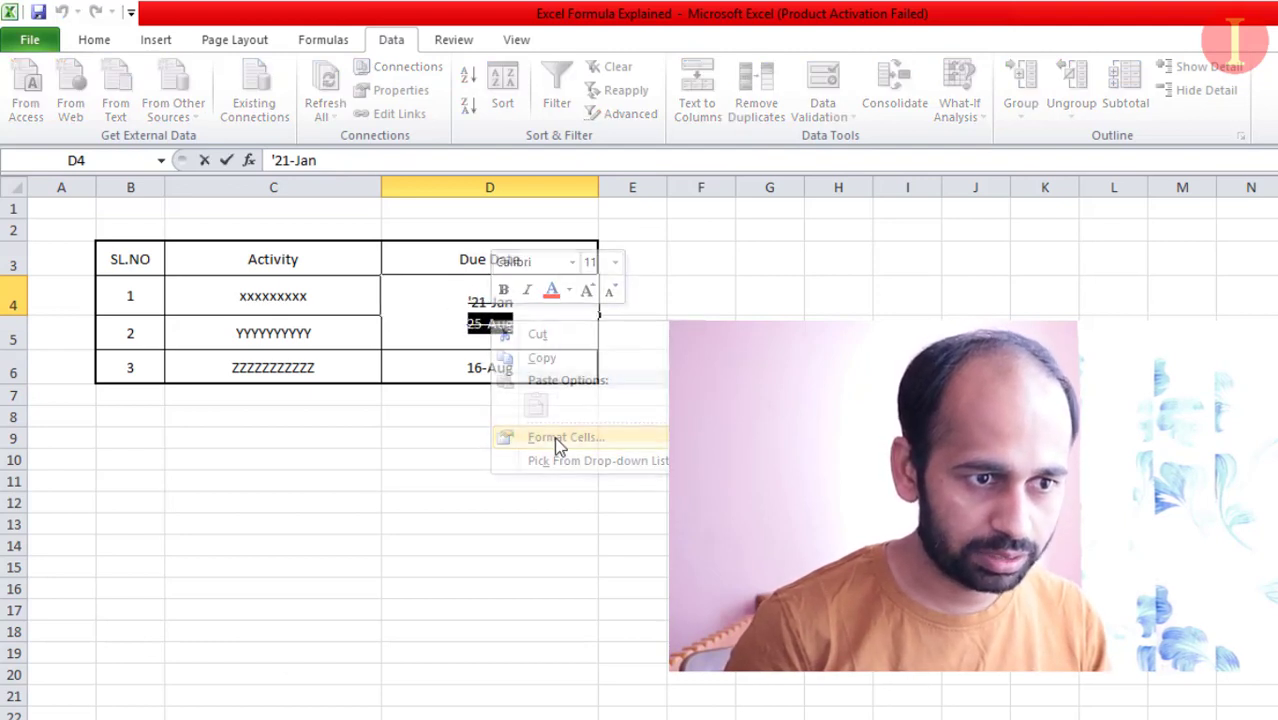
click(316, 450)
click(662, 650)
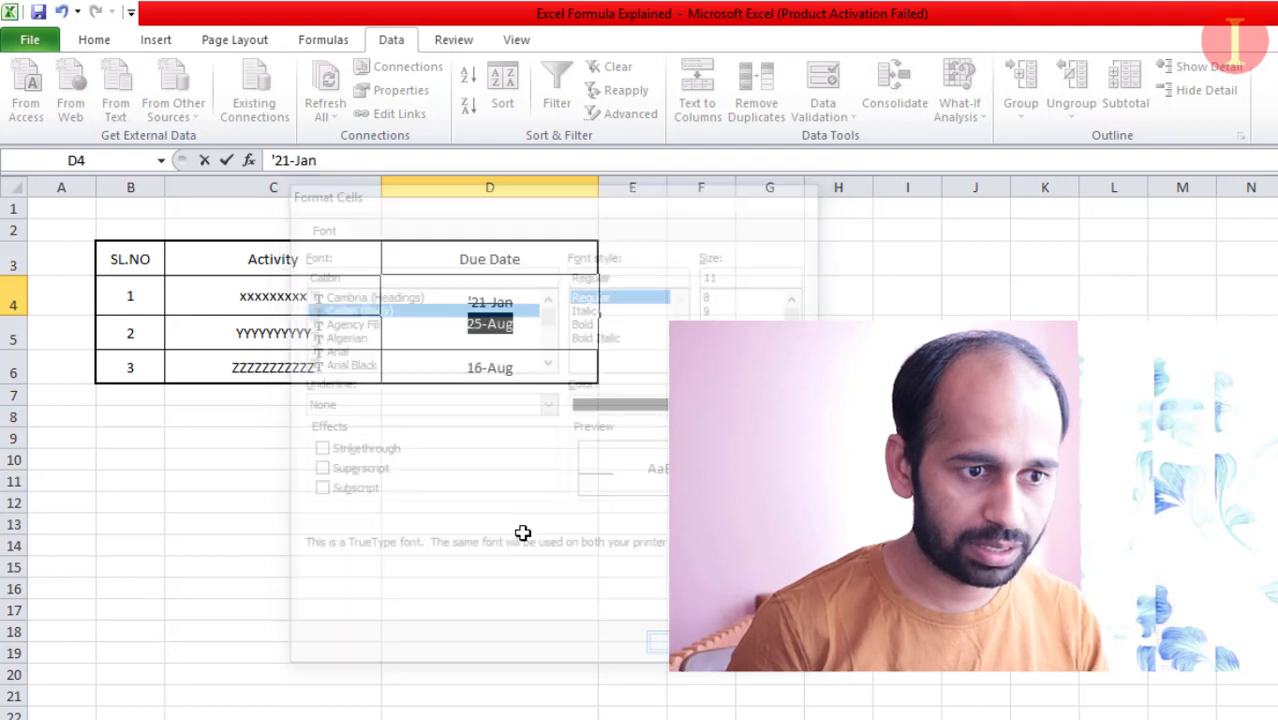
click(499, 492)
drag(17, 317, 17, 330)
click(280, 312)
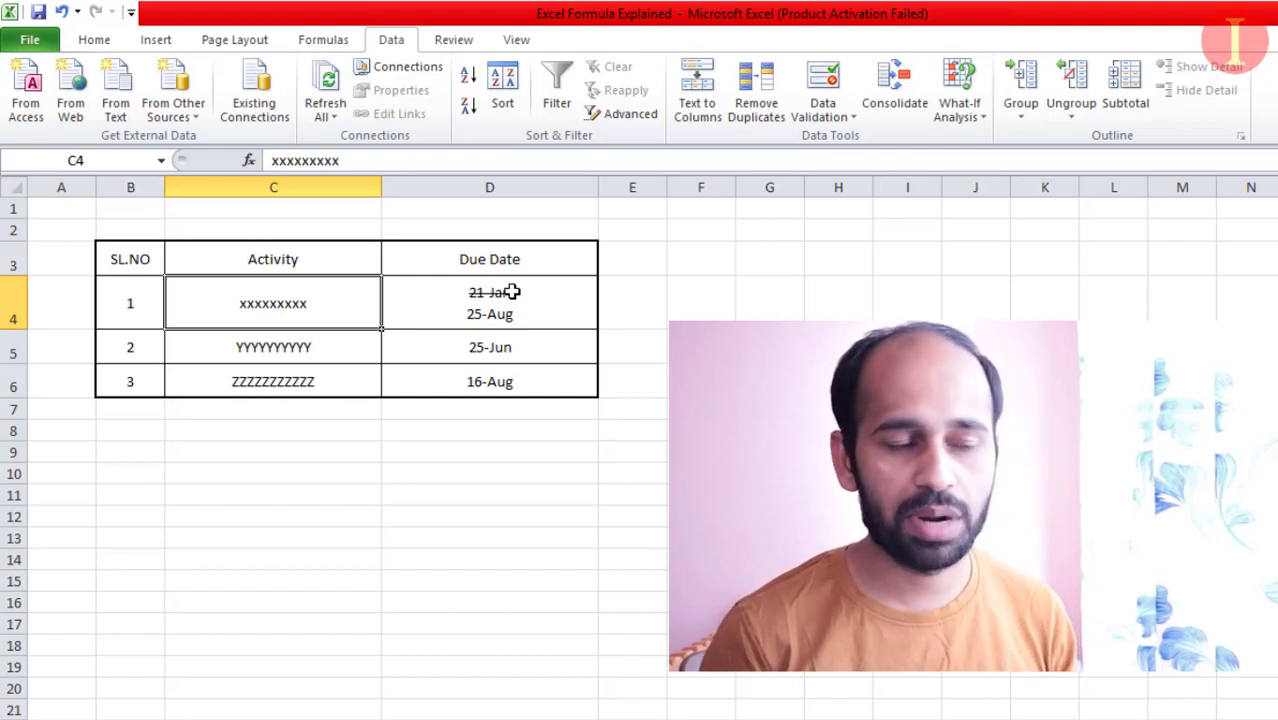
click(511, 291)
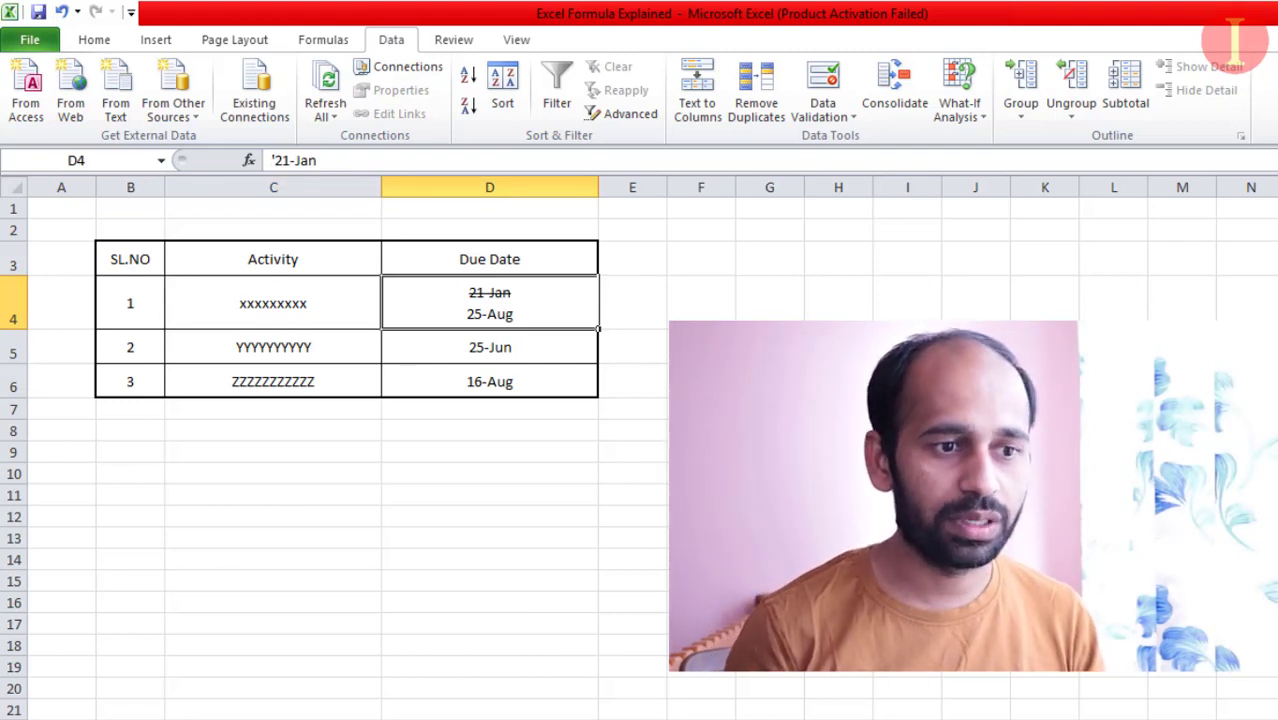
key(Up)
key(Down)
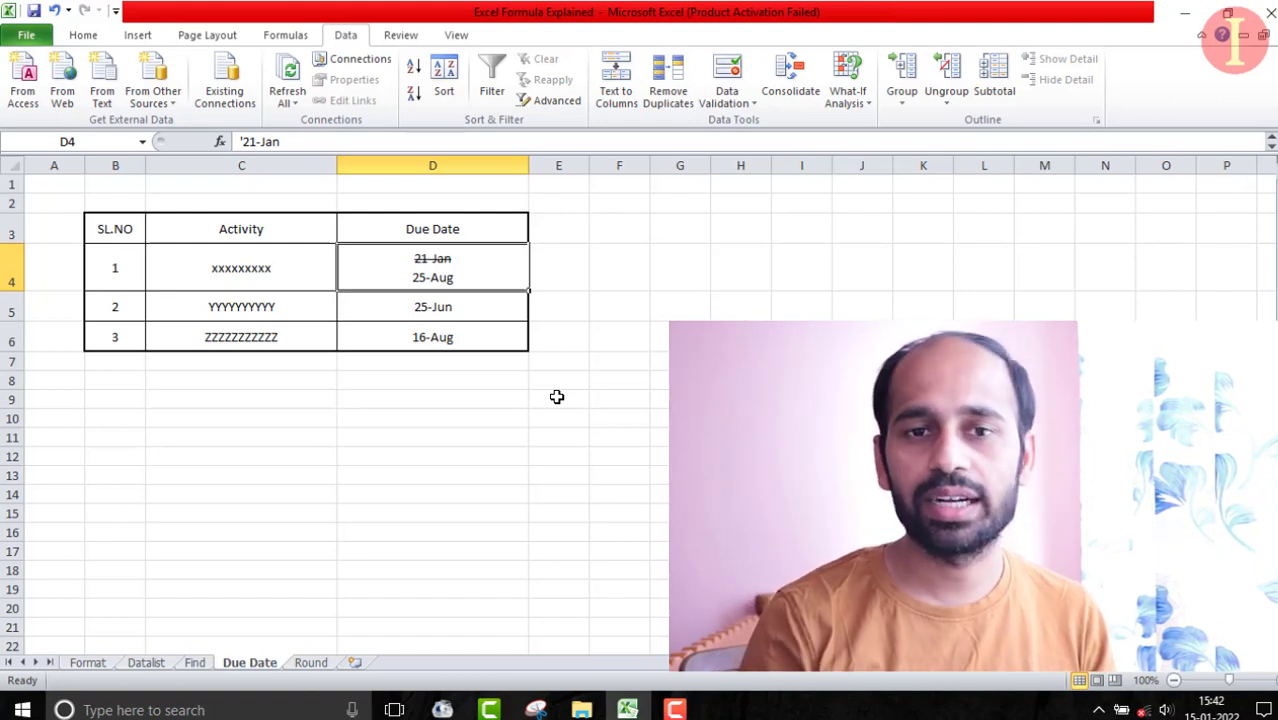
Step: Switch to the Round sheet and examine the Months, Amount and Final Amount columns, including January's row
click(557, 397)
click(314, 663)
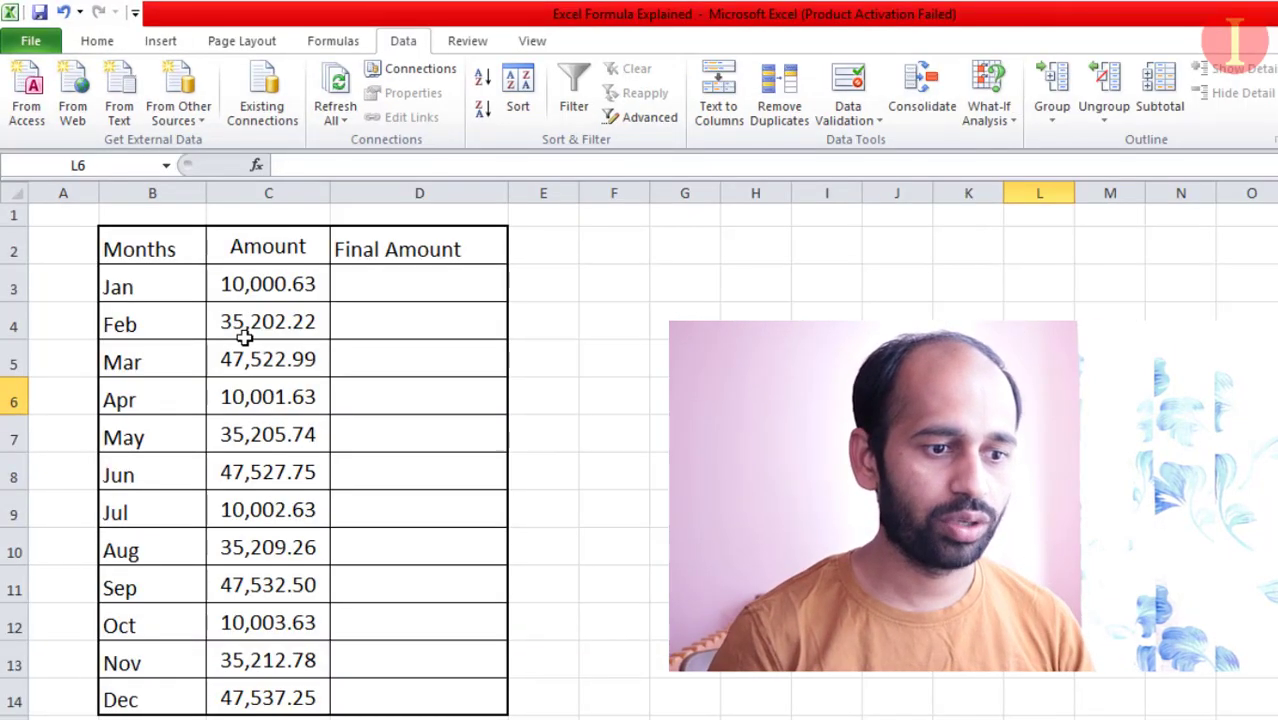
click(186, 258)
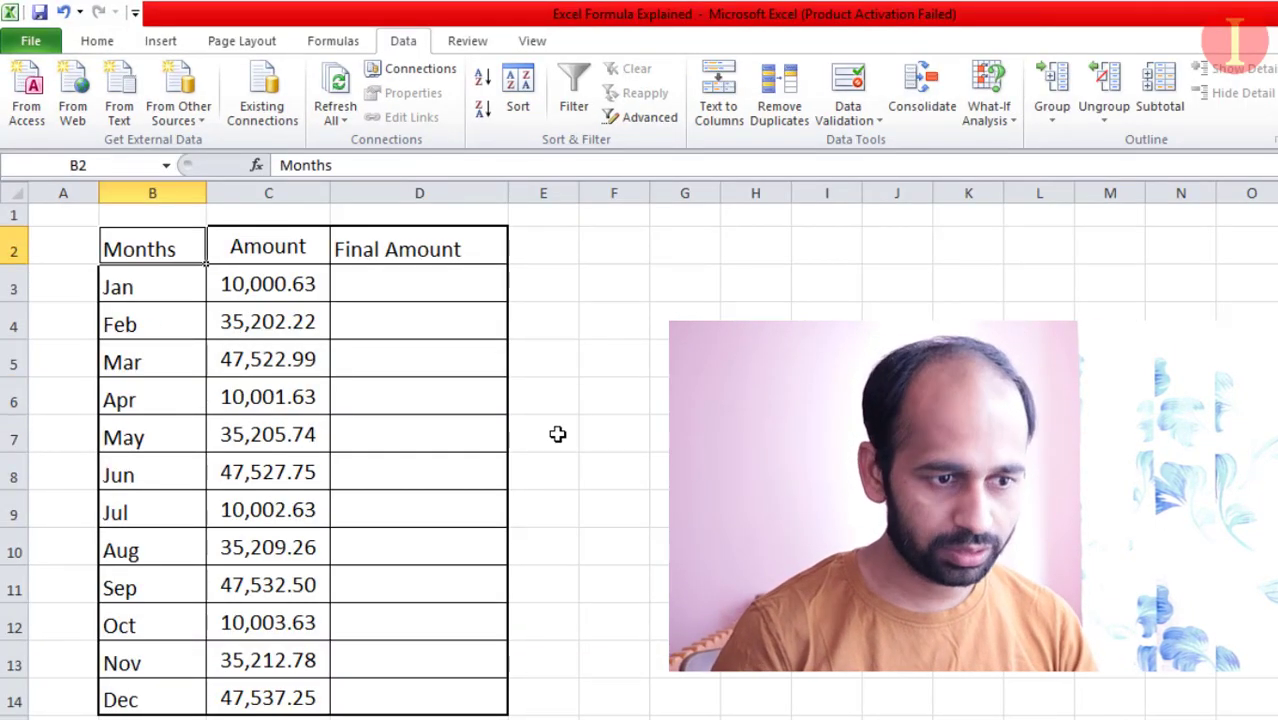
key(Right)
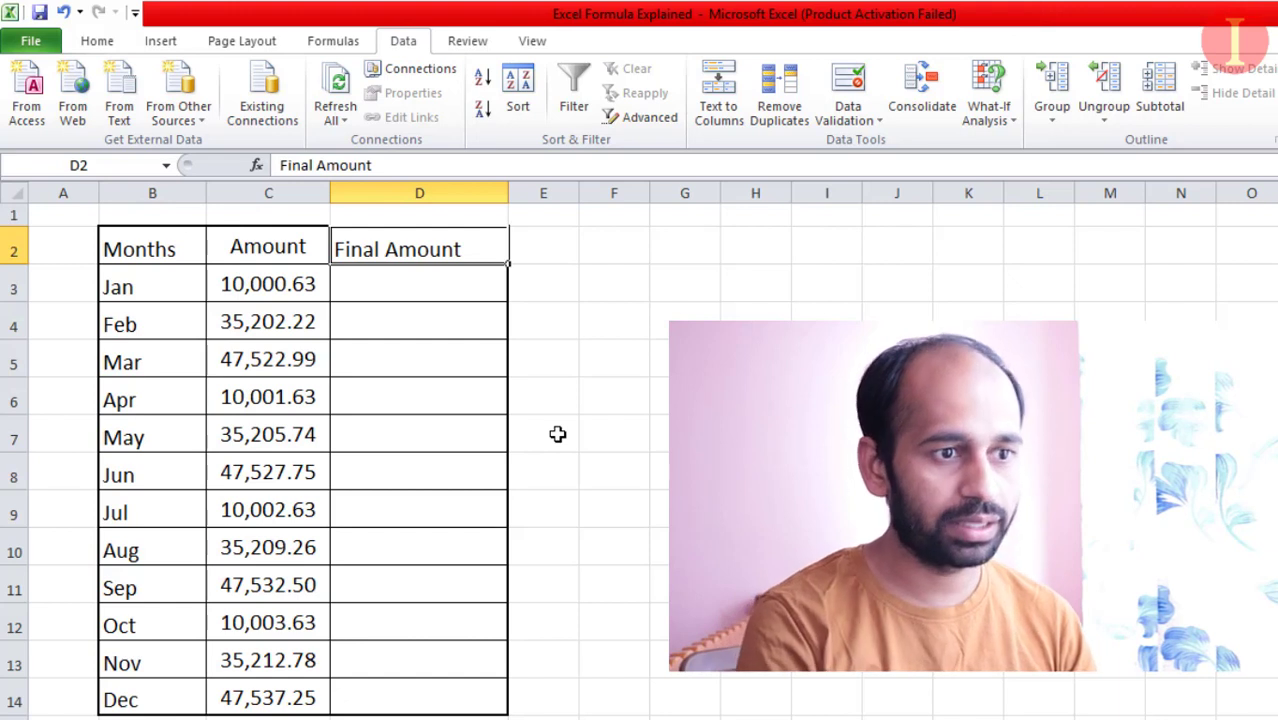
key(Down)
key(Left)
key(Left)
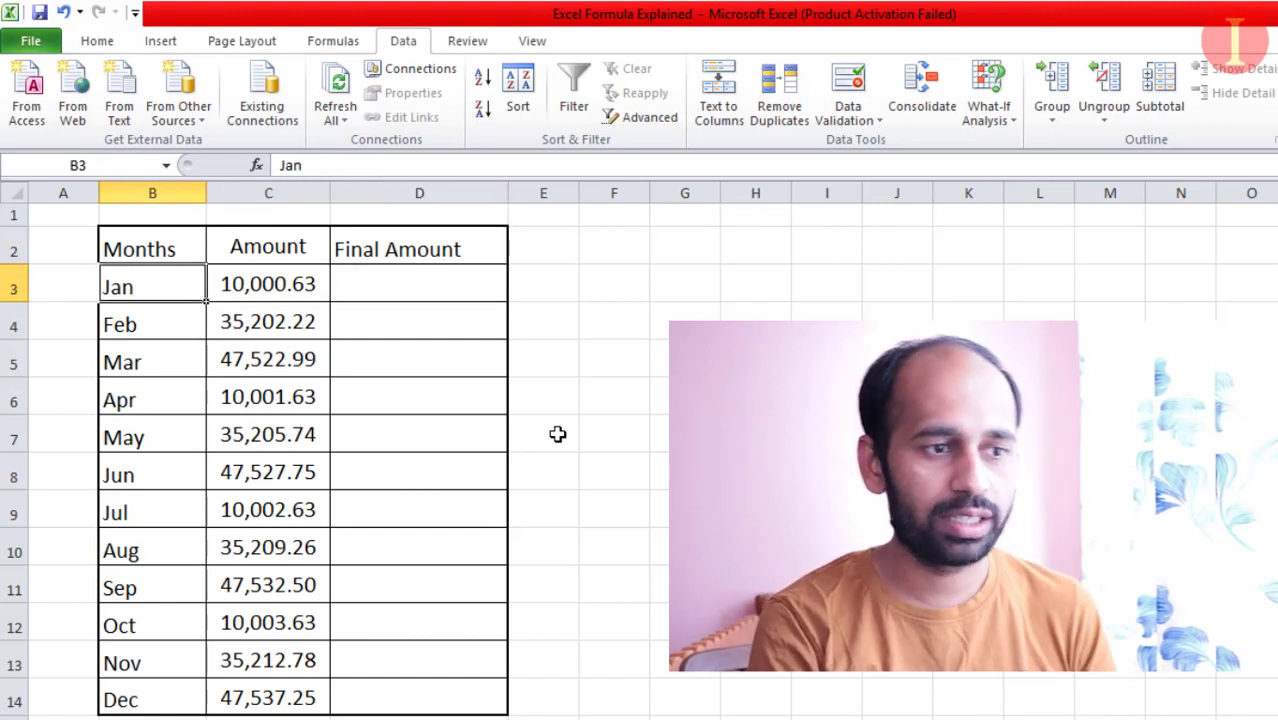
key(Right)
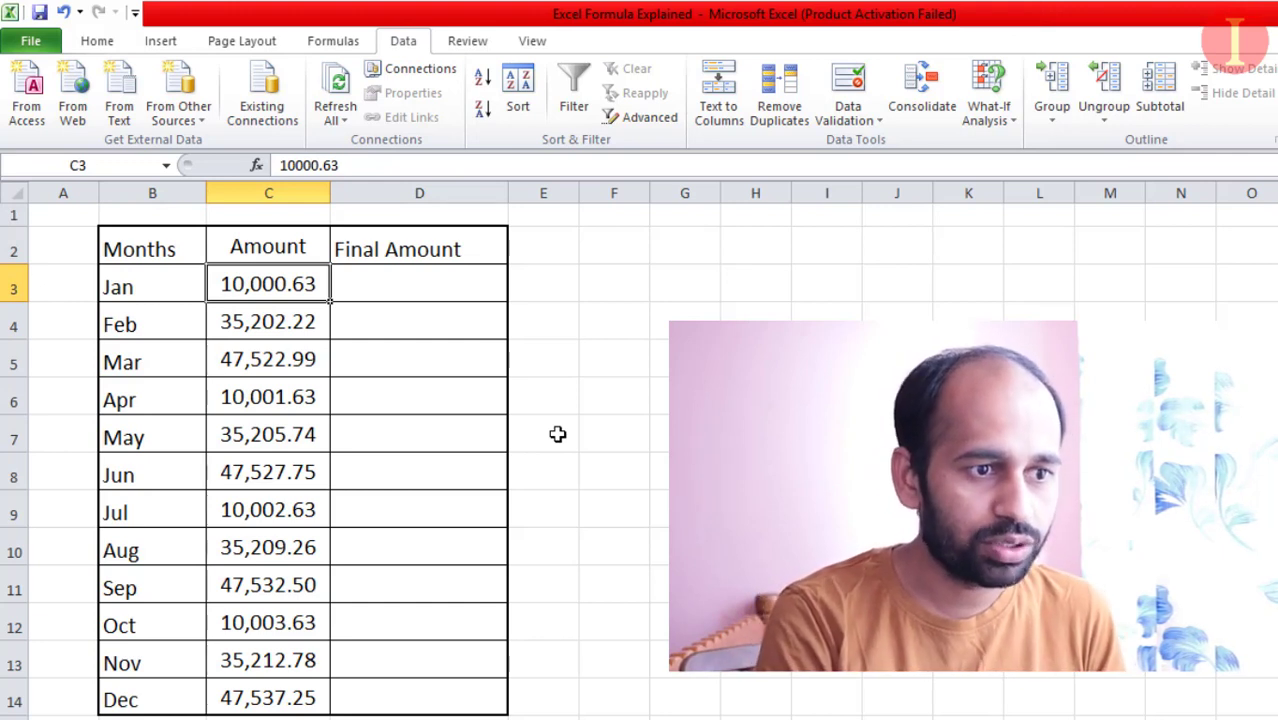
key(Right)
key(Left)
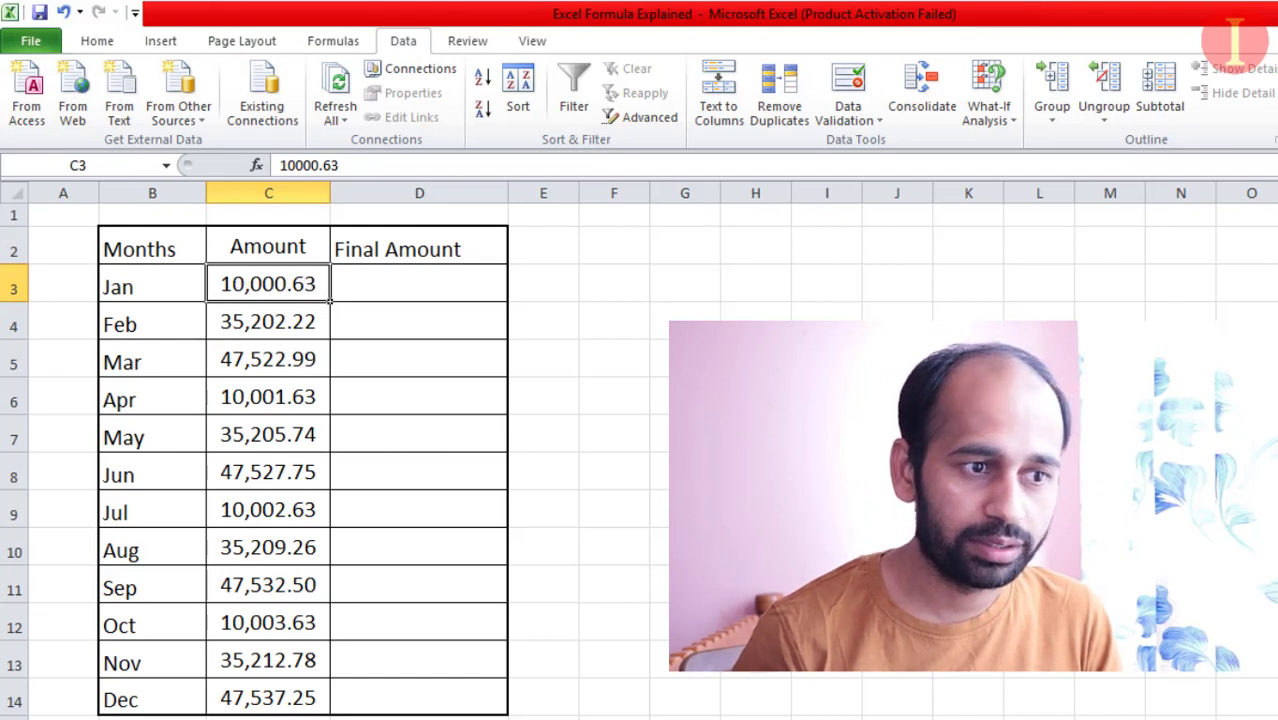
Step: Enter 10,001 in cell F3 as the manually rounded January amount
click(613, 251)
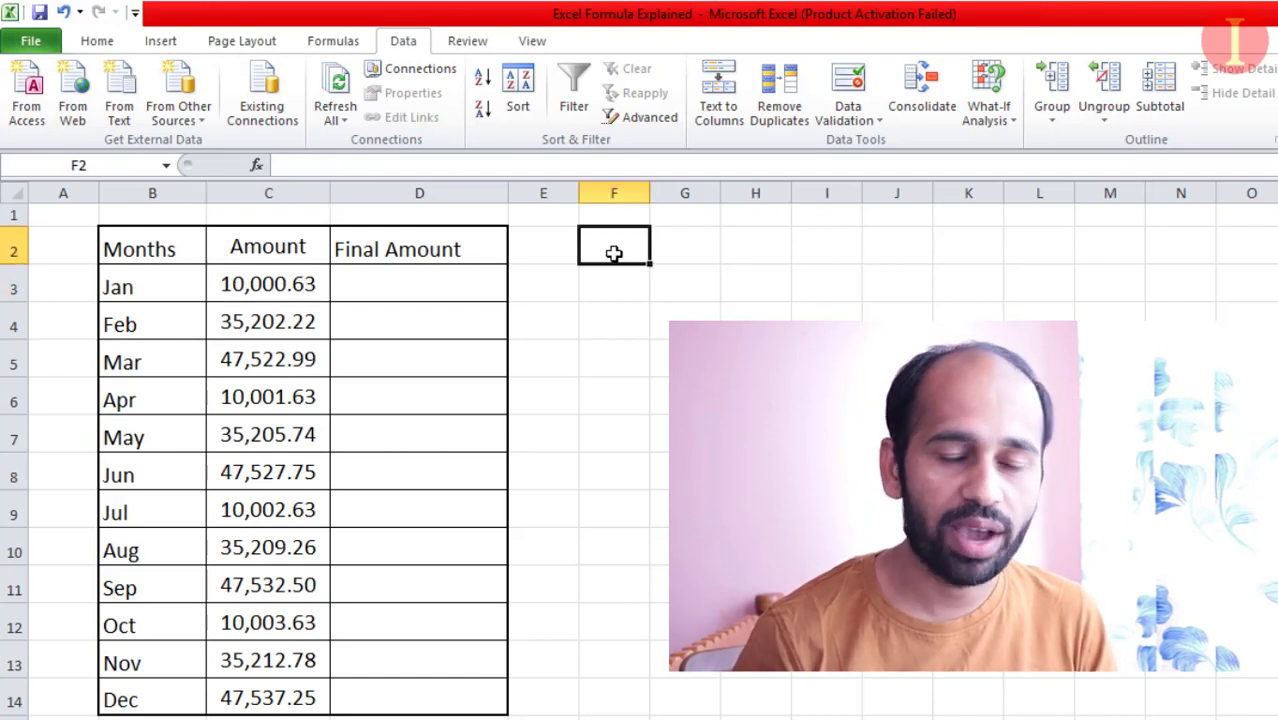
click(614, 284)
text(10)
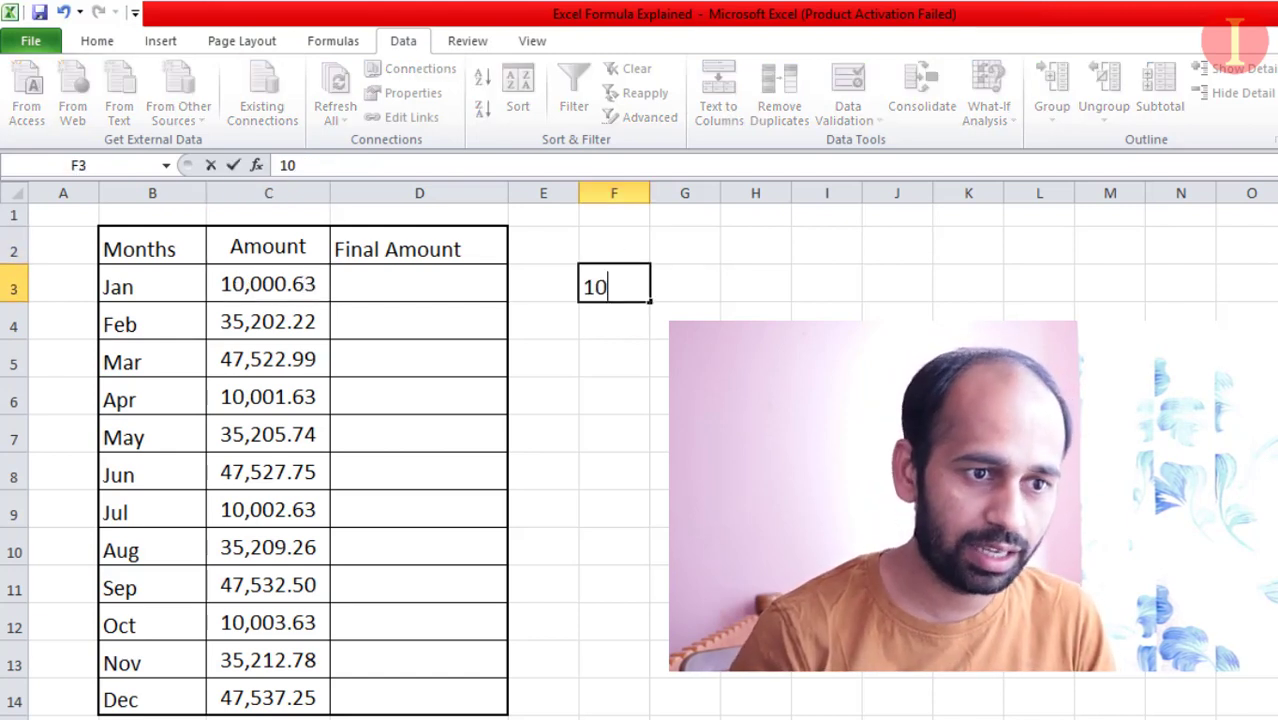
text(,002)
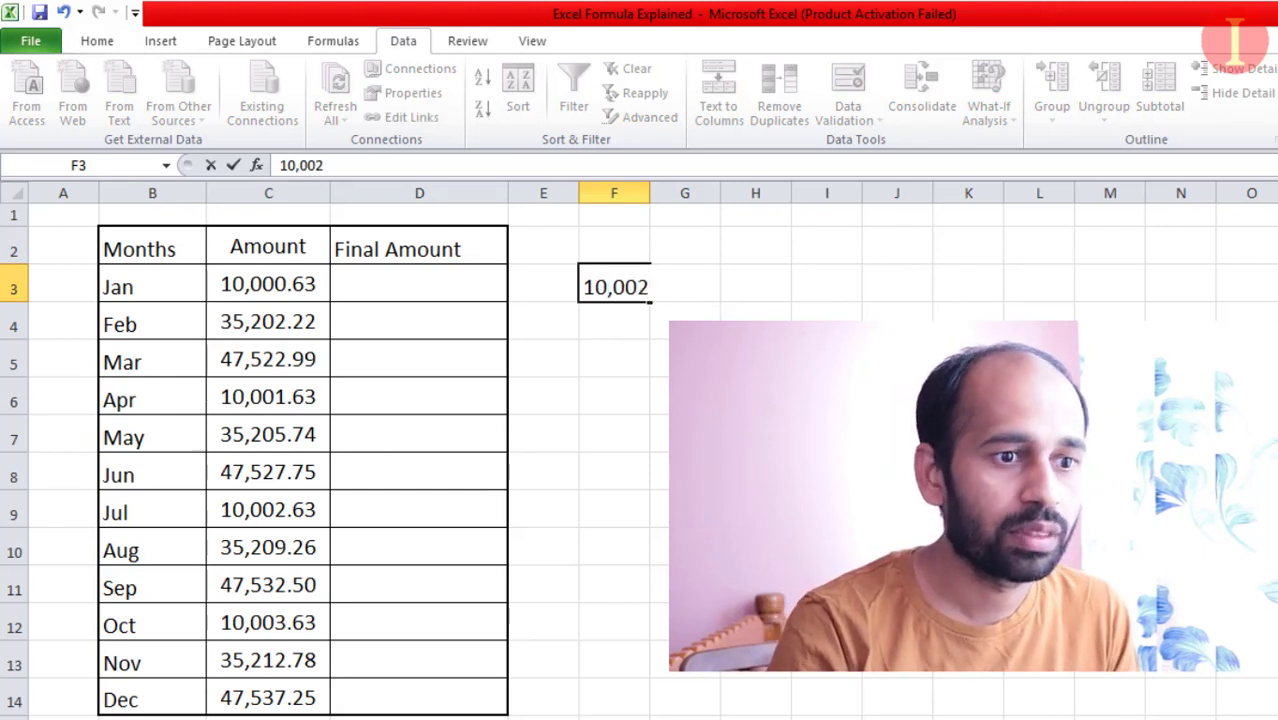
key(BackSpace)
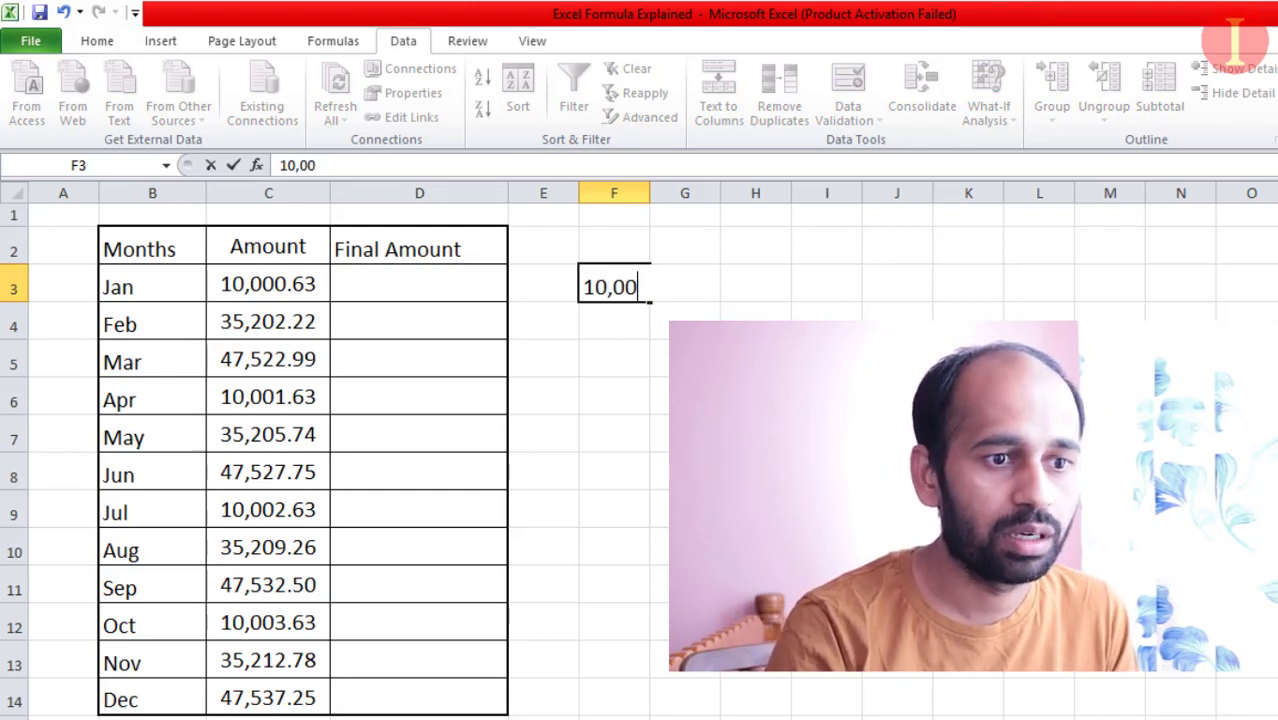
text(1)
key(Right)
key(Left)
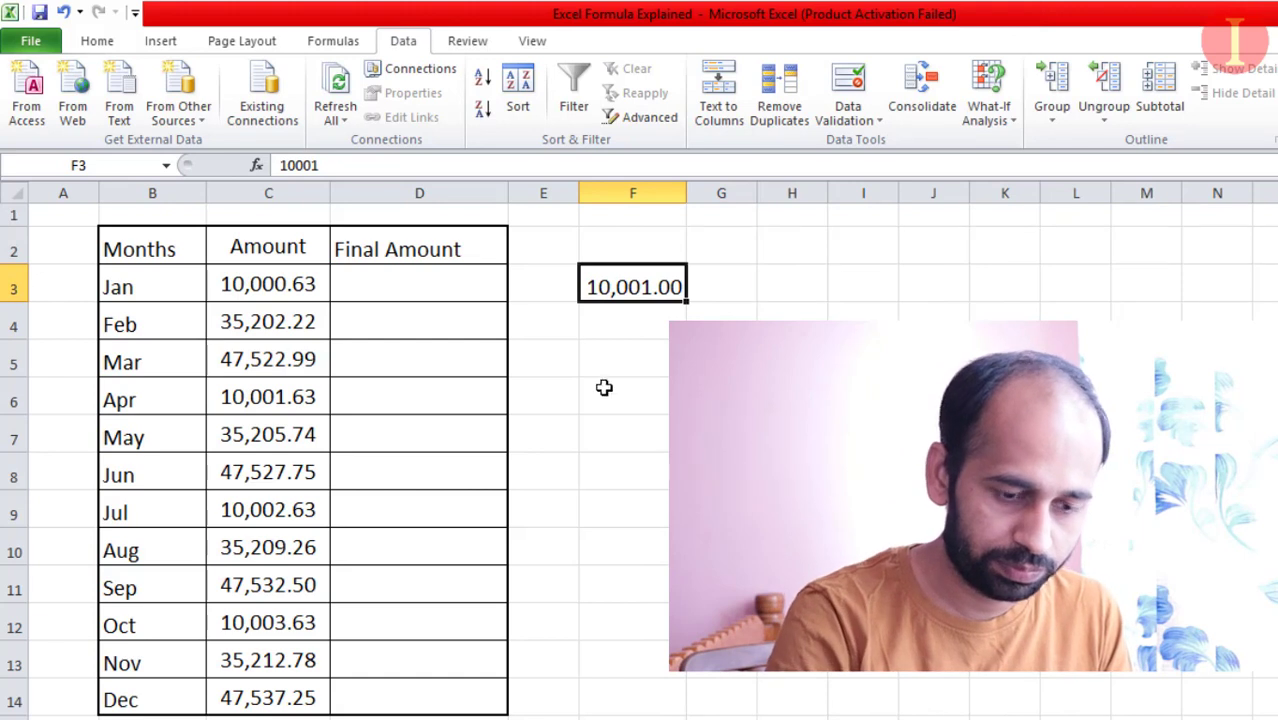
Step: Check February's amount in C4 and enter its rounded value 35202 in cell F4
click(311, 329)
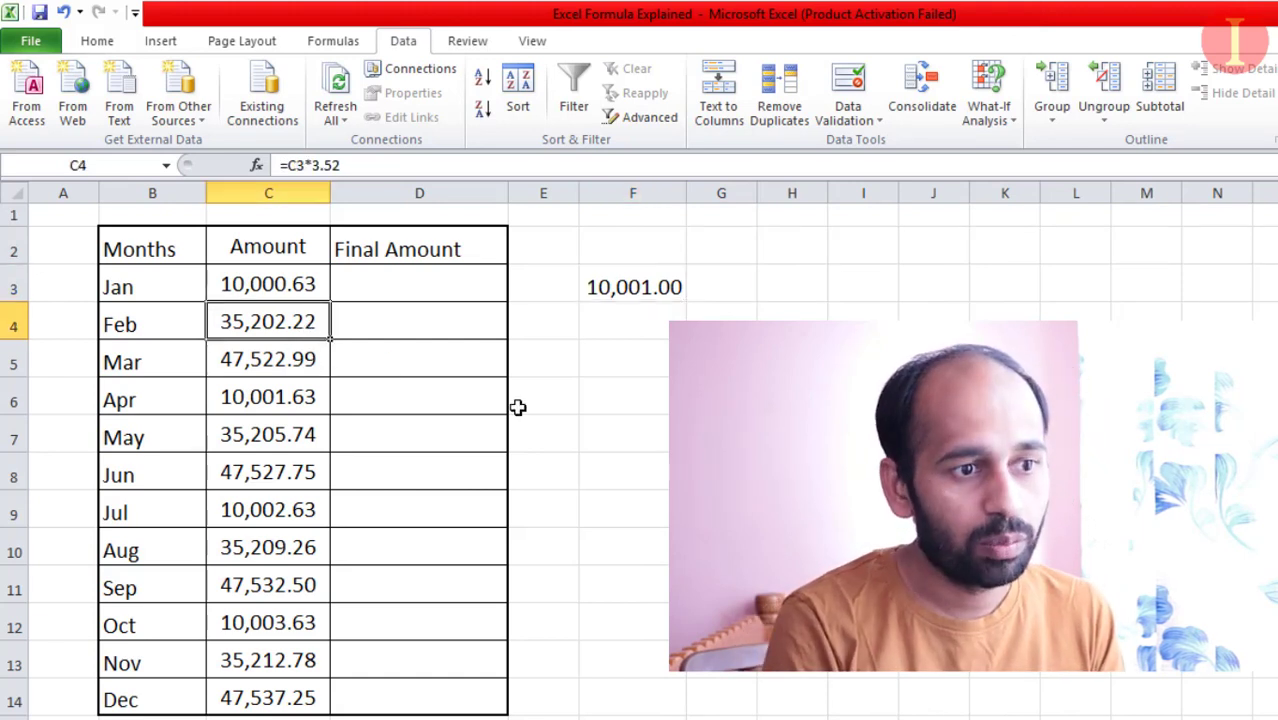
key(Right)
key(Right)
key(Right)
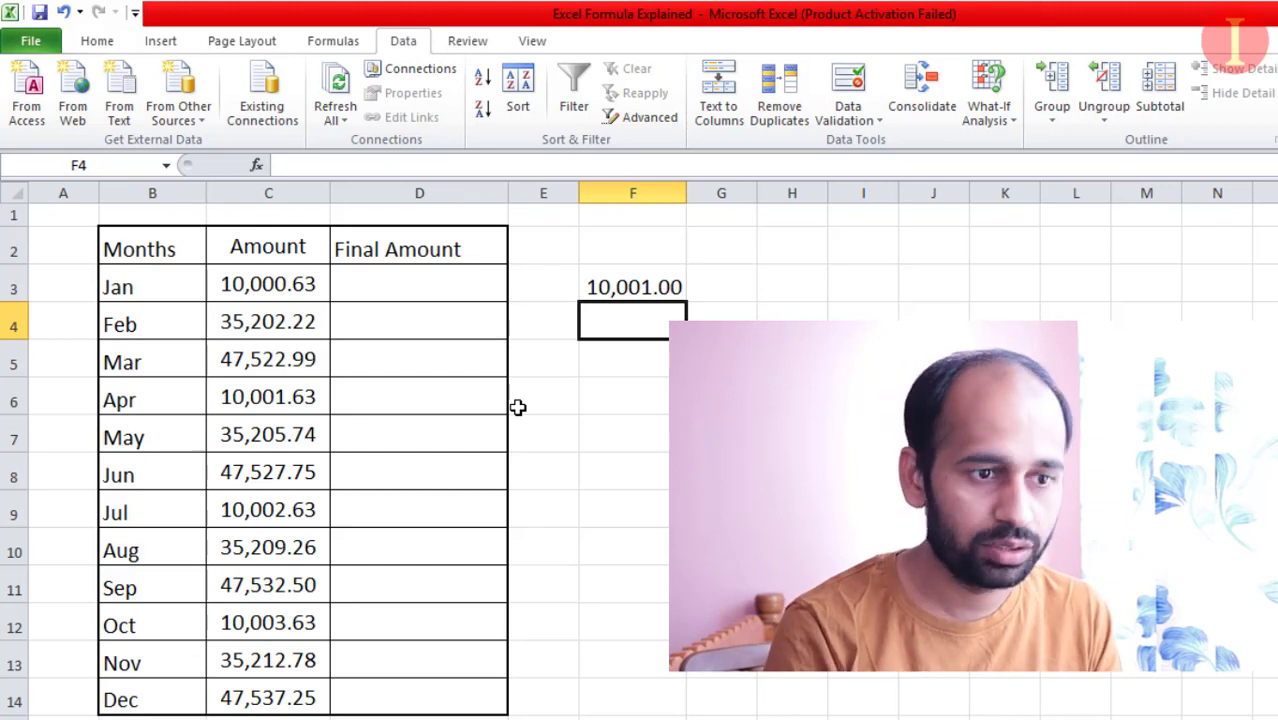
text(35)
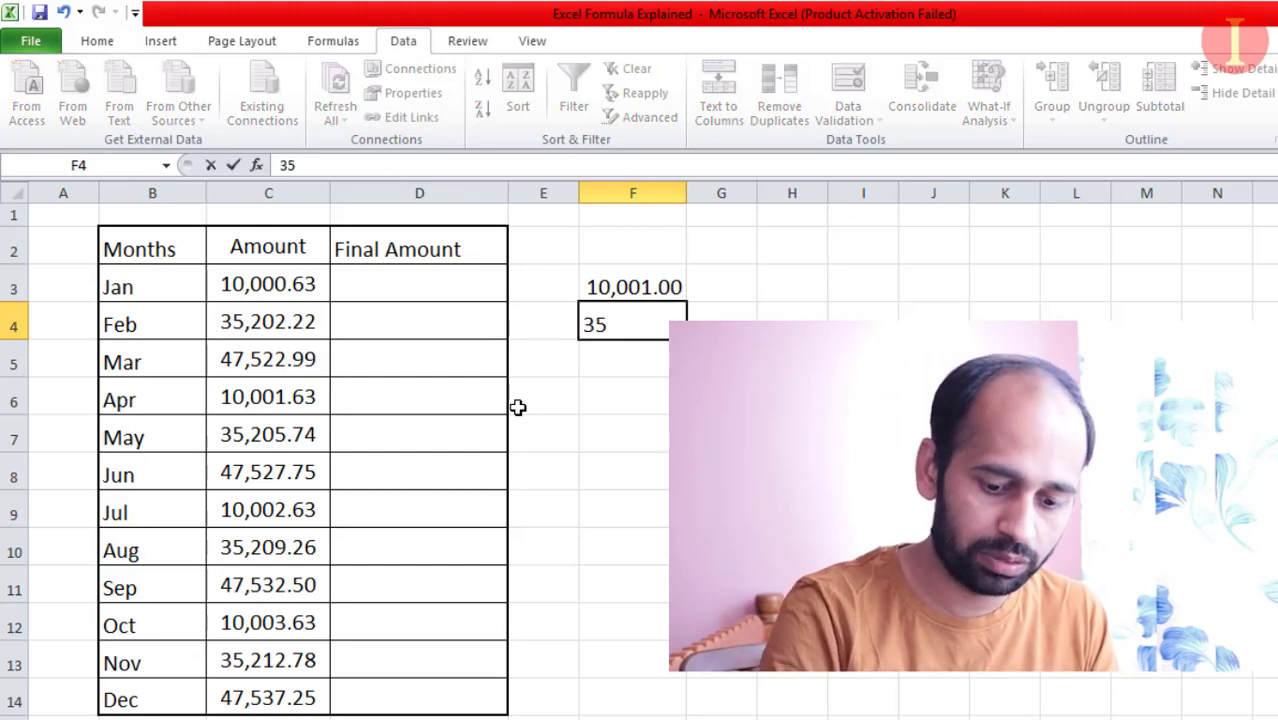
text(202)
key(ctrl+Return)
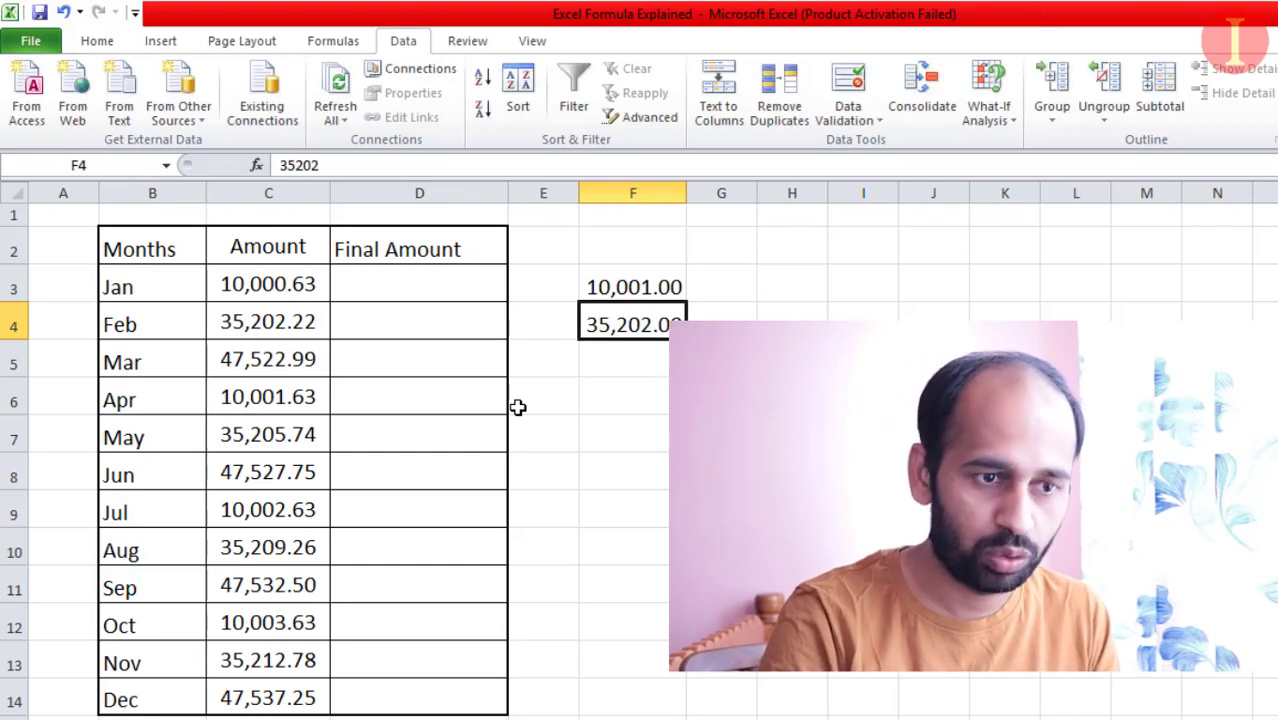
Step: Check March's amount in C5 and enter its rounded value 47523 in cell F5
click(240, 364)
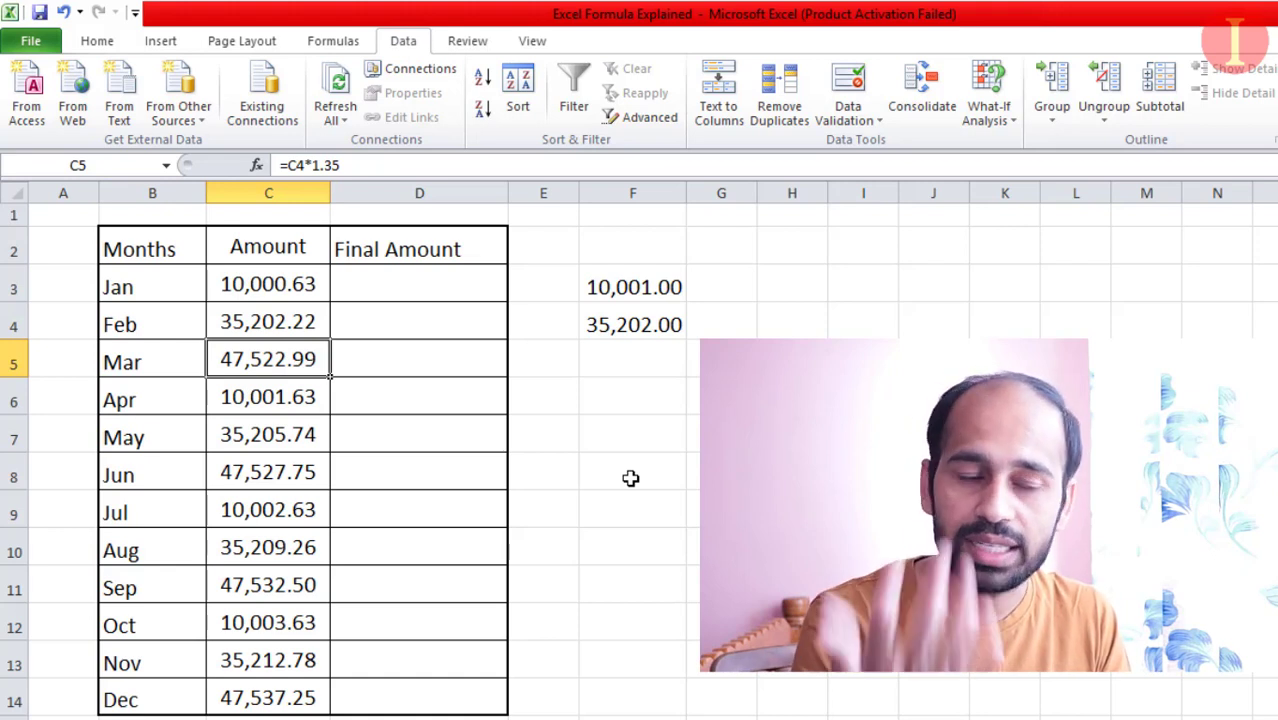
key(Right)
key(Right)
key(Right)
text(4)
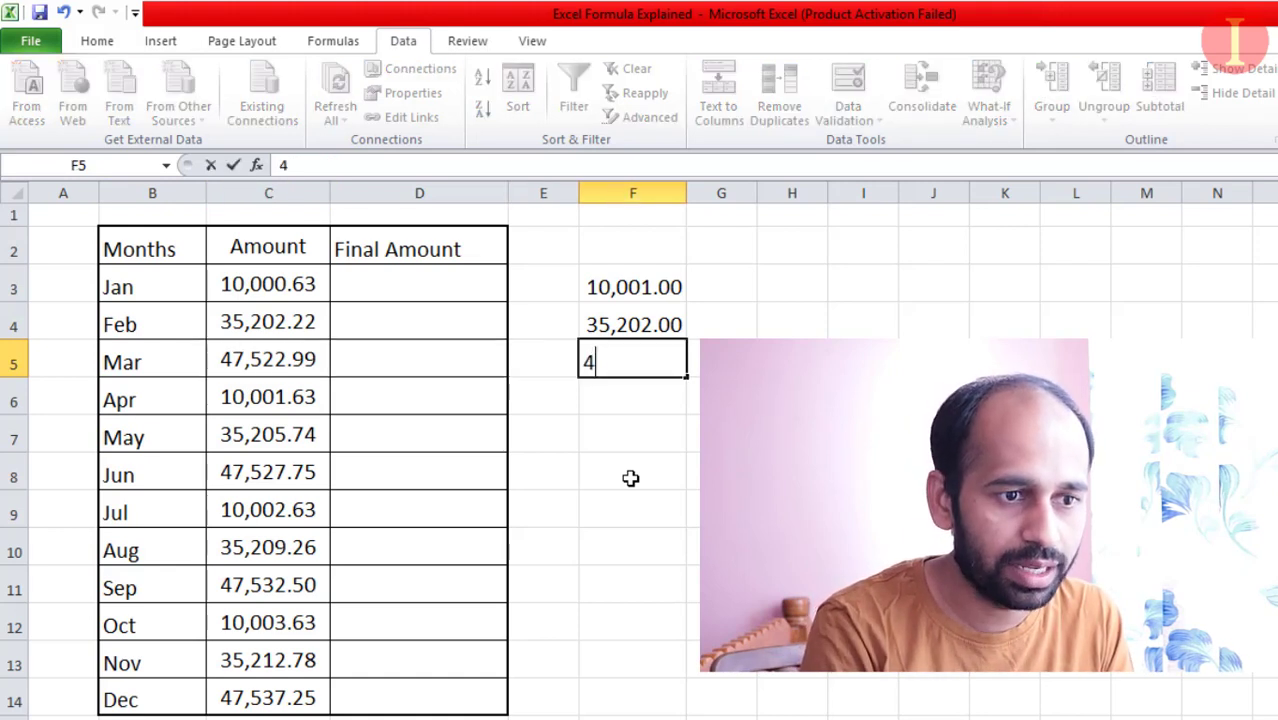
text(7,523)
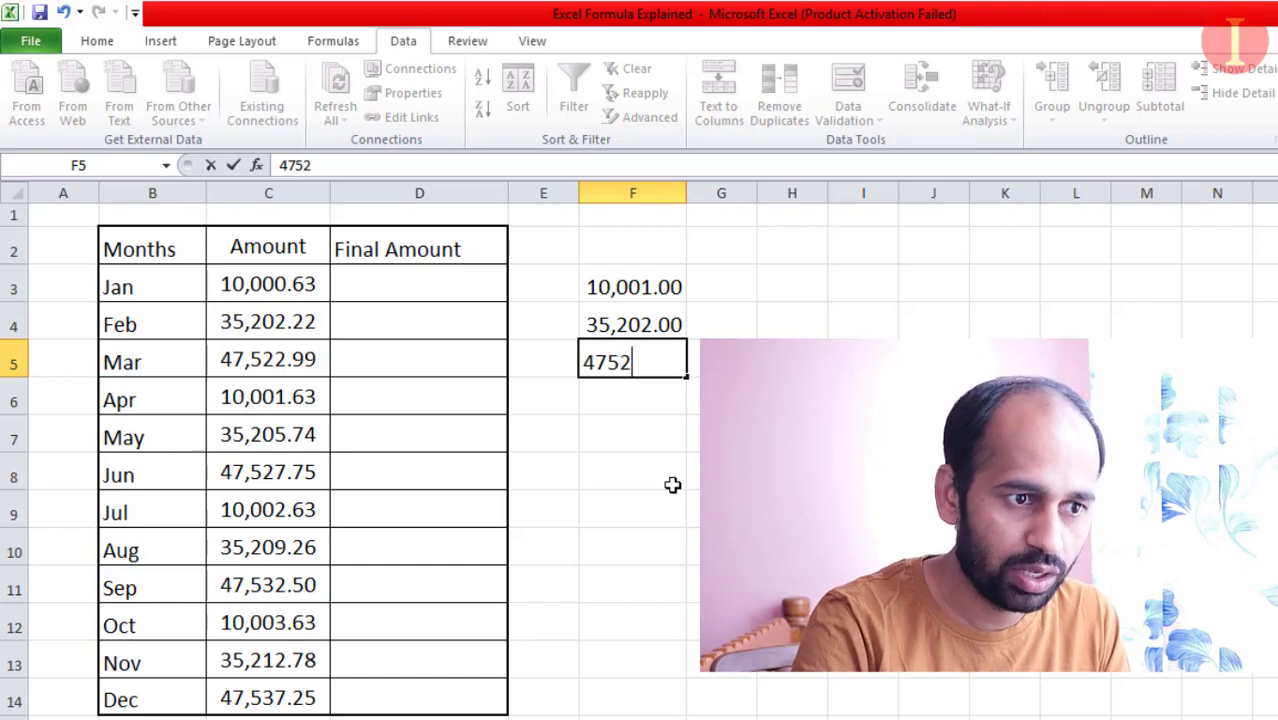
key(Return)
key(Up)
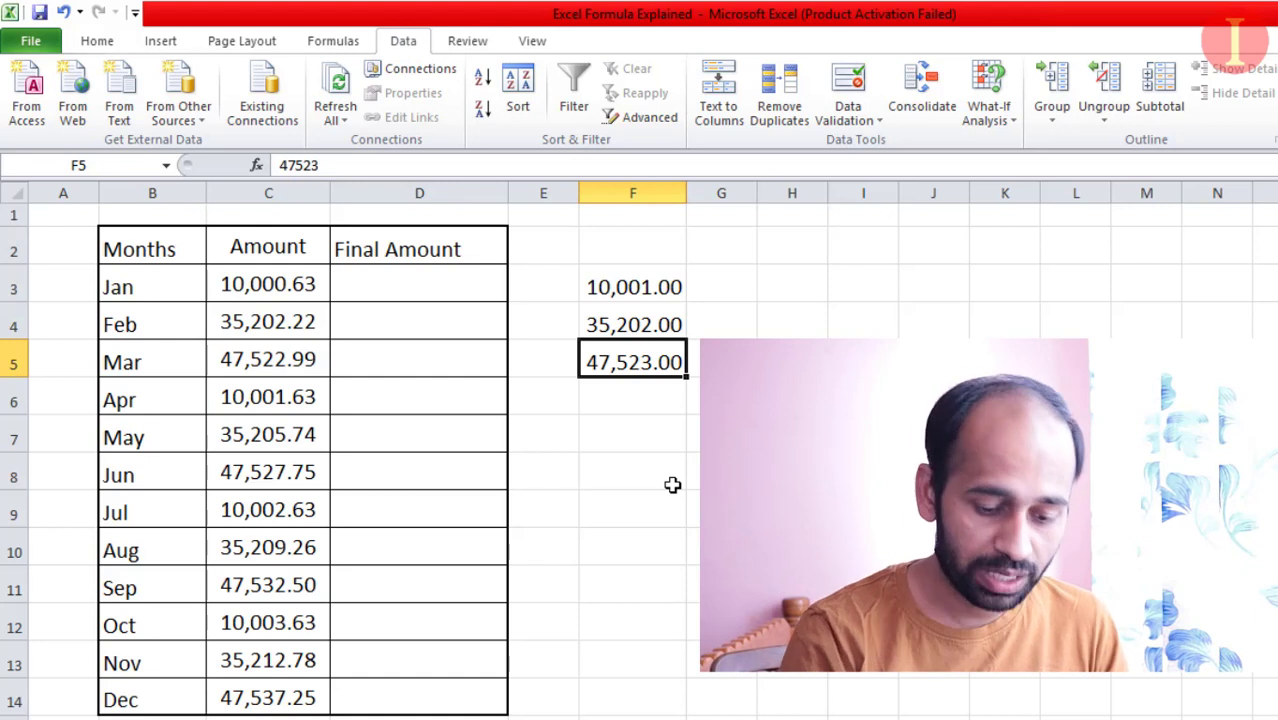
Step: Enter the formula =ROUND(C3,0) in cell D3 to round January's amount to zero decimals
key(Left)
key(Left)
key(Up)
key(Up)
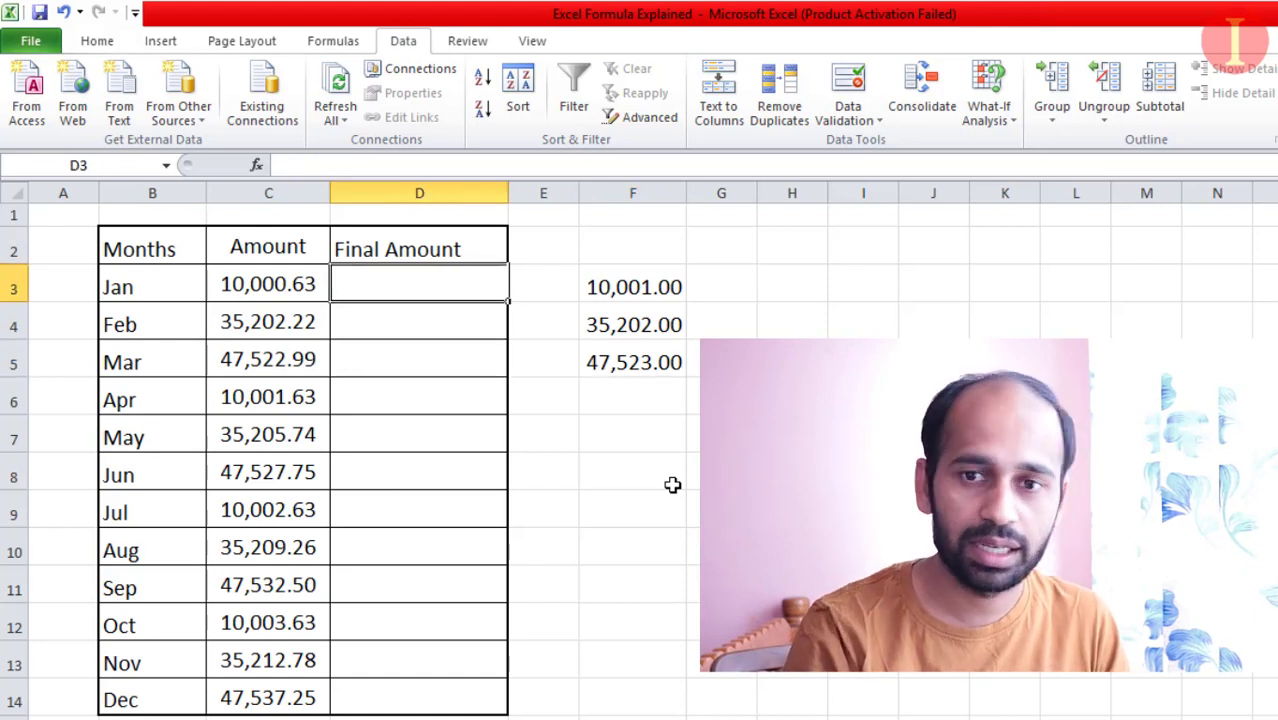
text(=r)
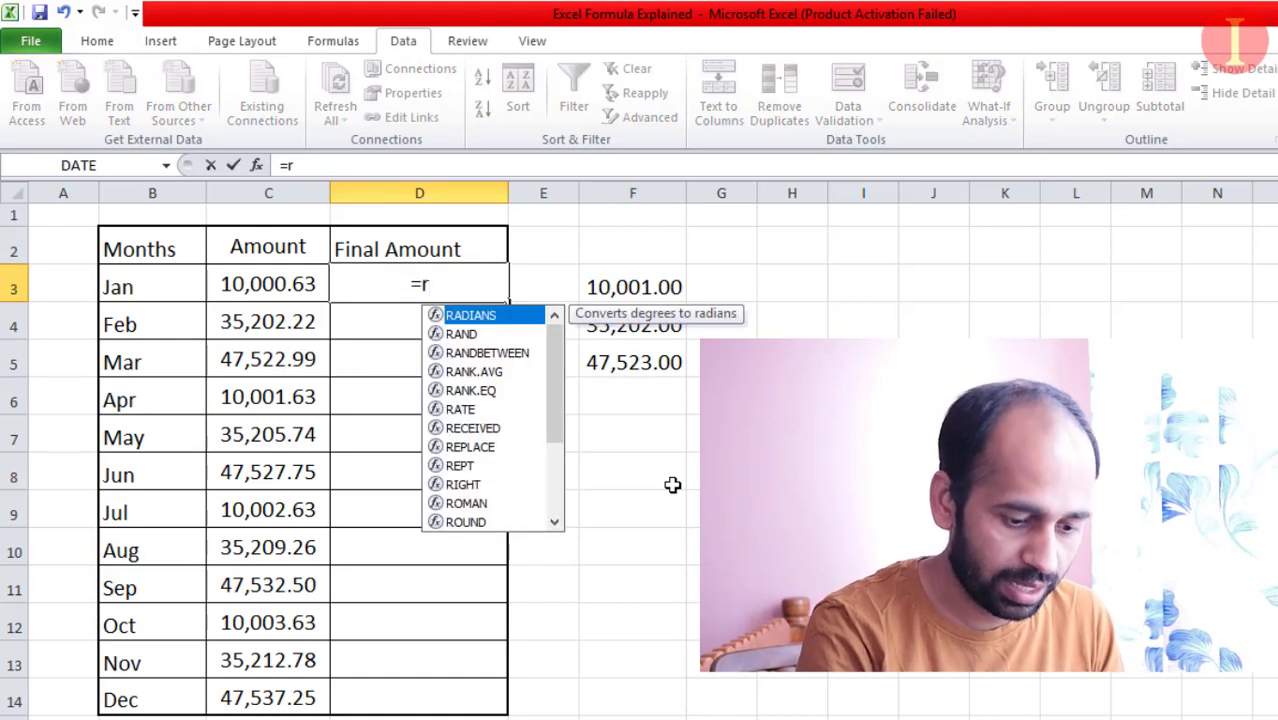
key(BackSpace)
text(rou)
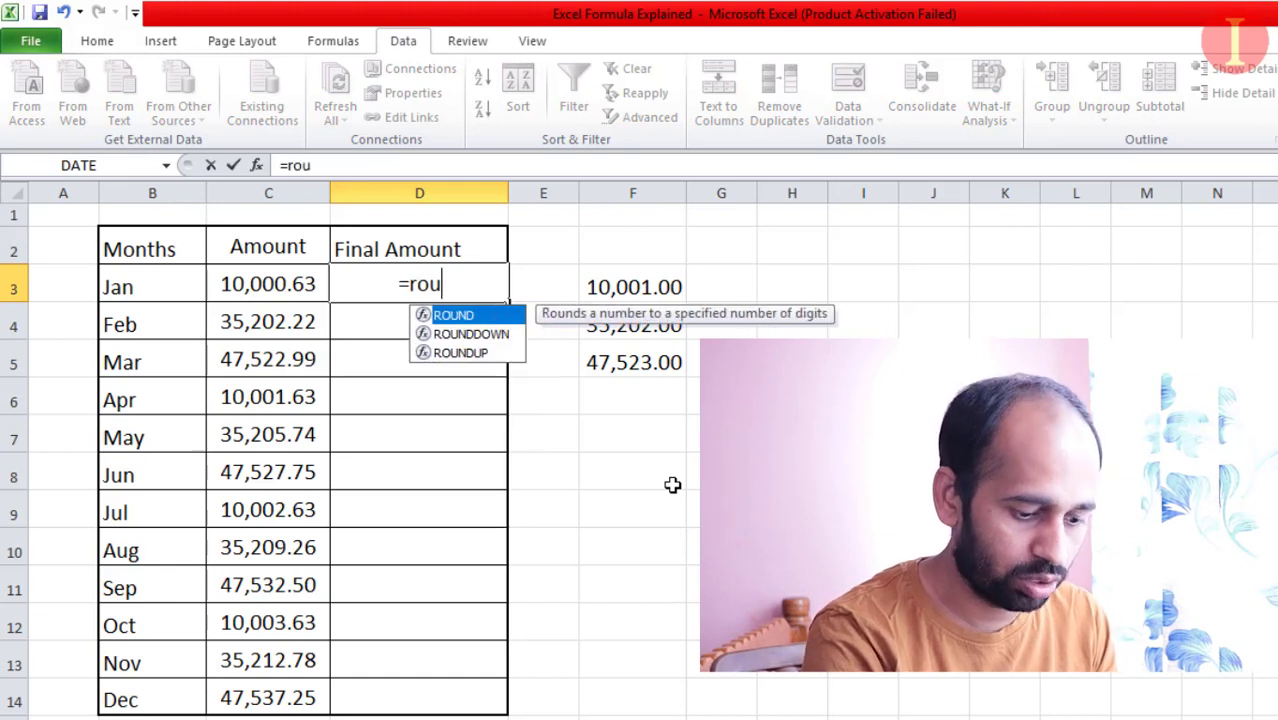
text(nd()
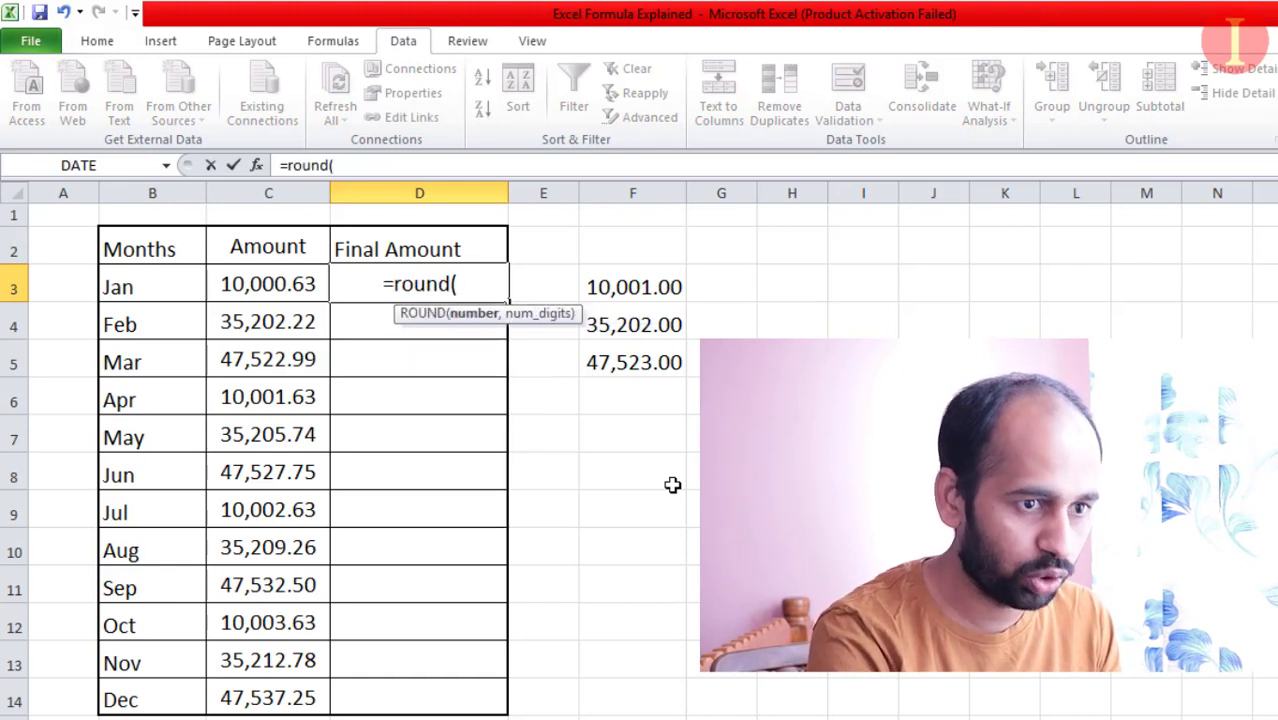
key(Left)
key(Left)
key(Right)
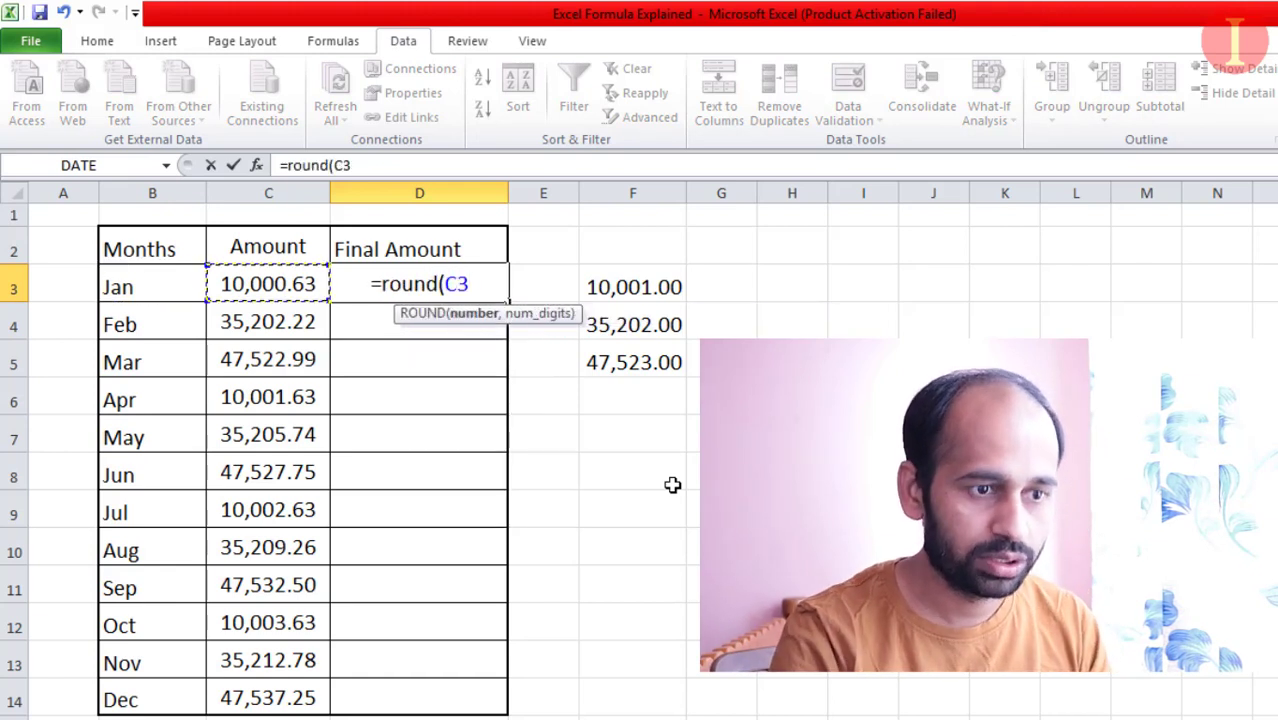
text(,0)
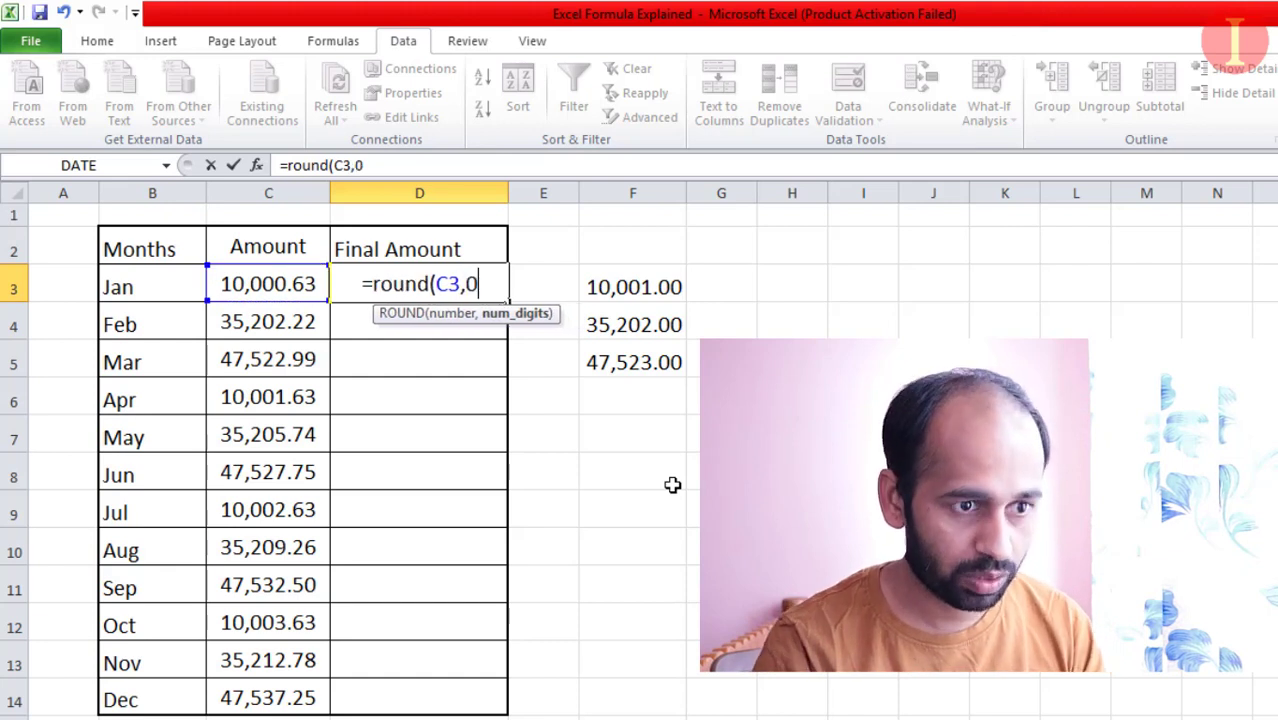
key(Return)
key(Up)
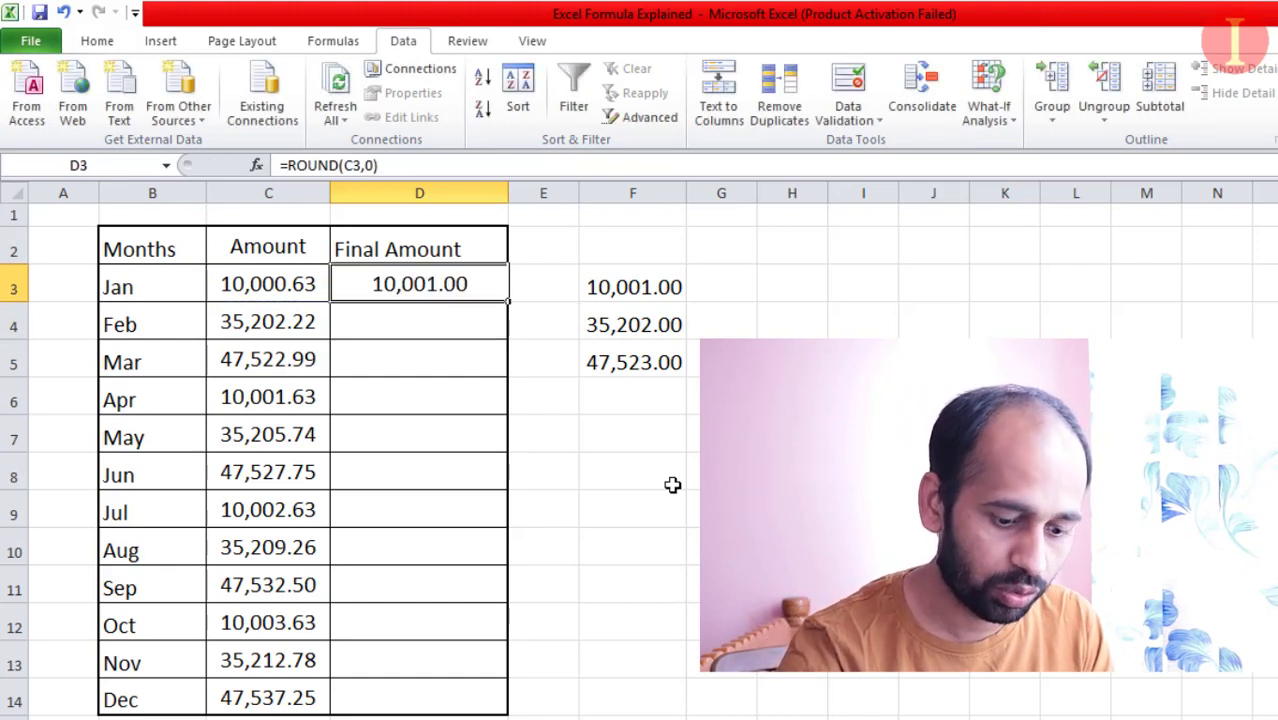
Step: Copy the rounding formula from D3 and paste it as formulas only across the Final Amount cells D3:D14
click(300, 287)
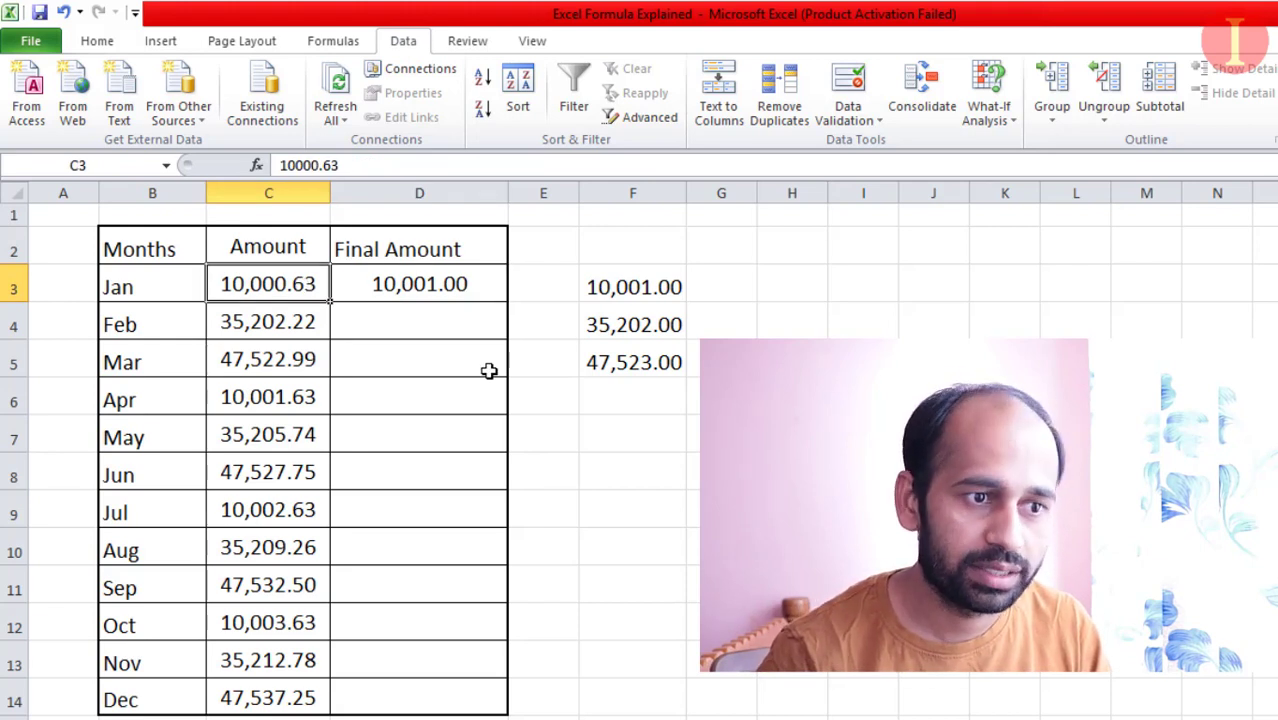
key(Right)
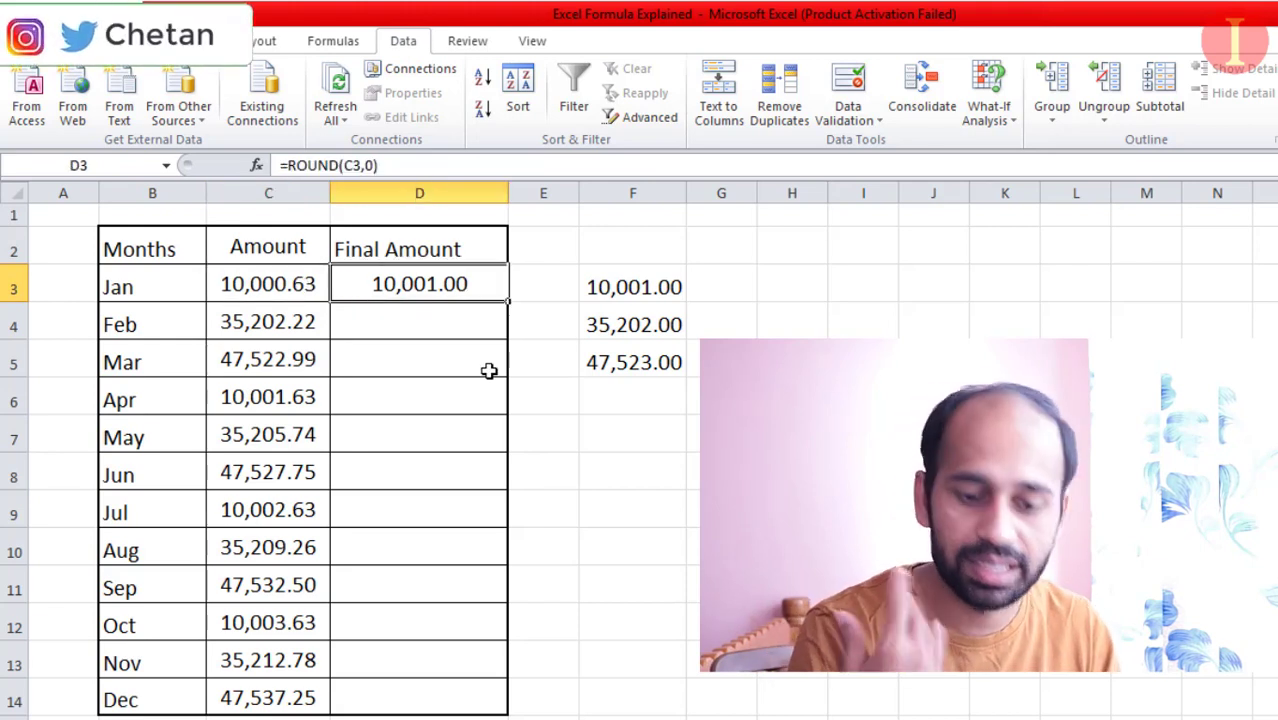
key(ctrl+c)
key(Left)
key(ctrl+Down)
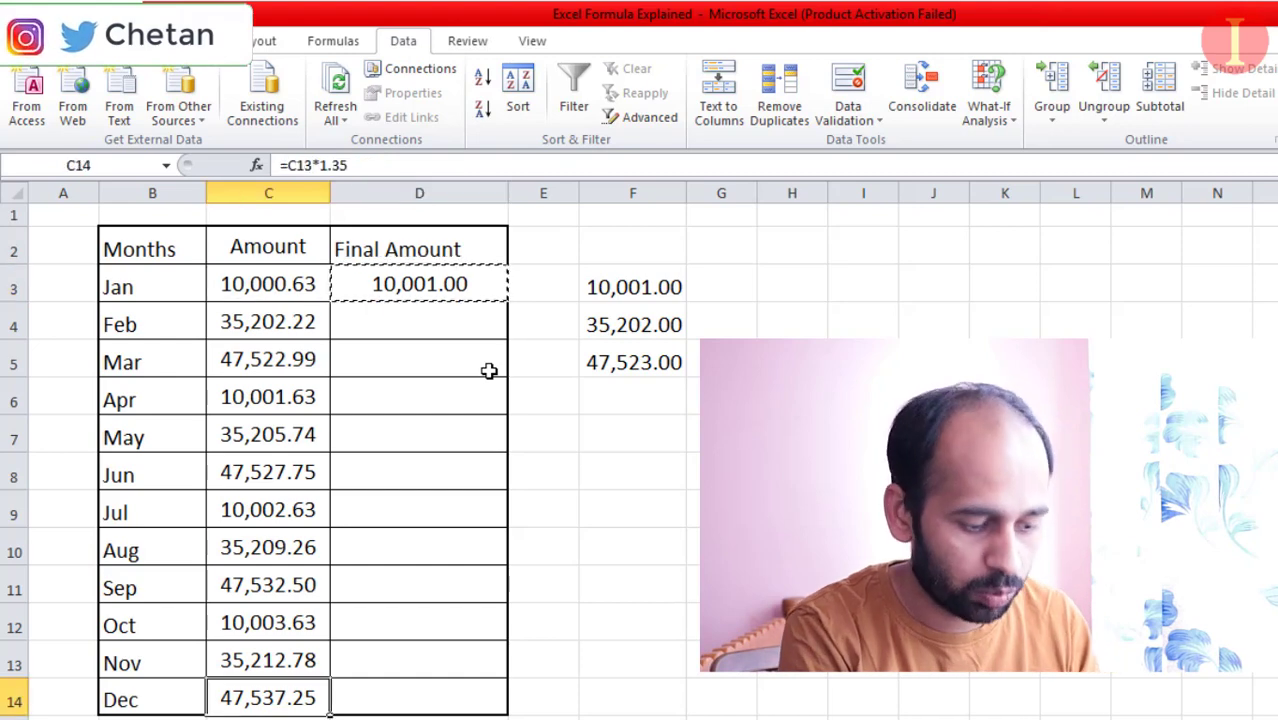
key(Right)
key(ctrl+shift+Up)
key(alt+e)
key(s)
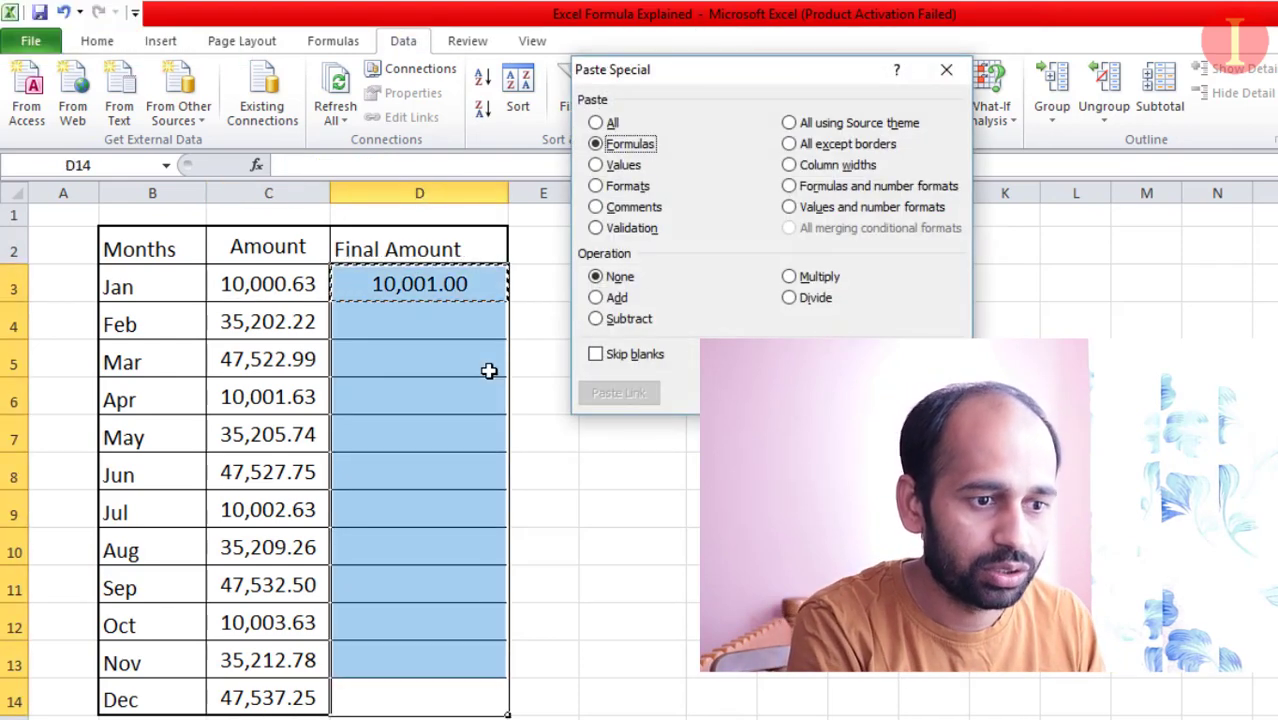
key(Return)
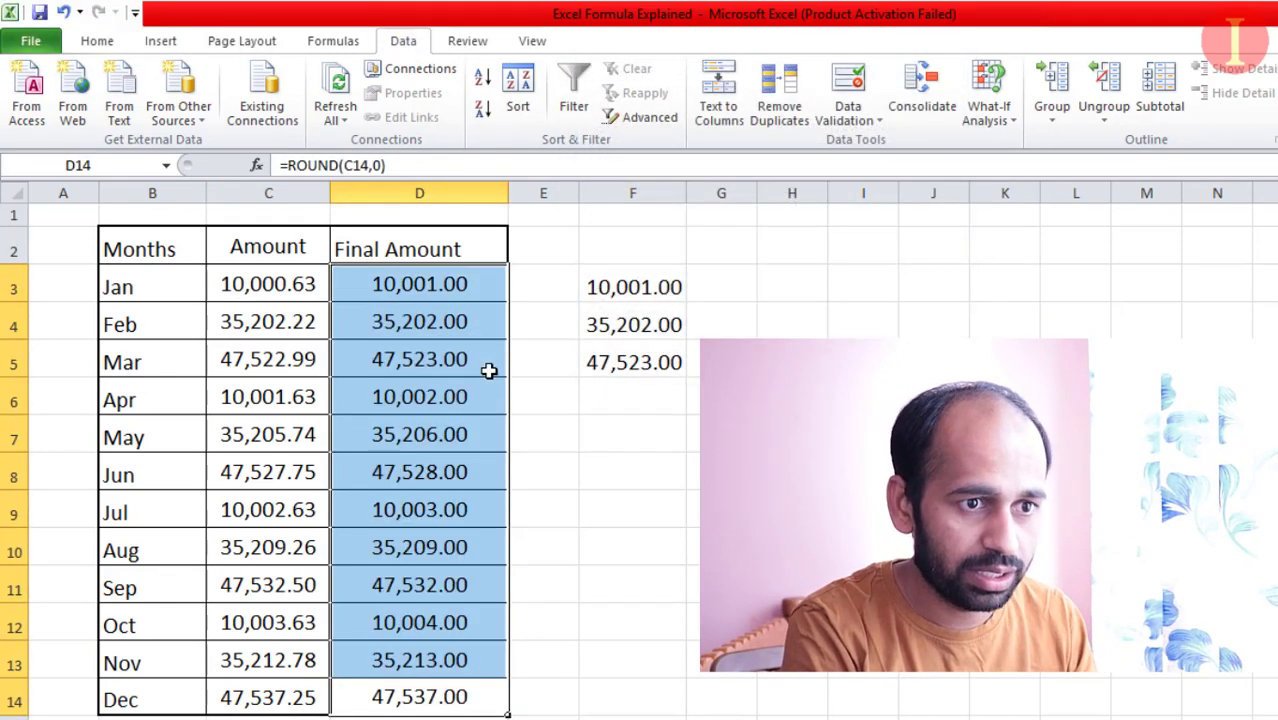
Step: Compare February's amount in C4 with its rounded value in D4, and examine the Final Amount cells down to December
click(245, 324)
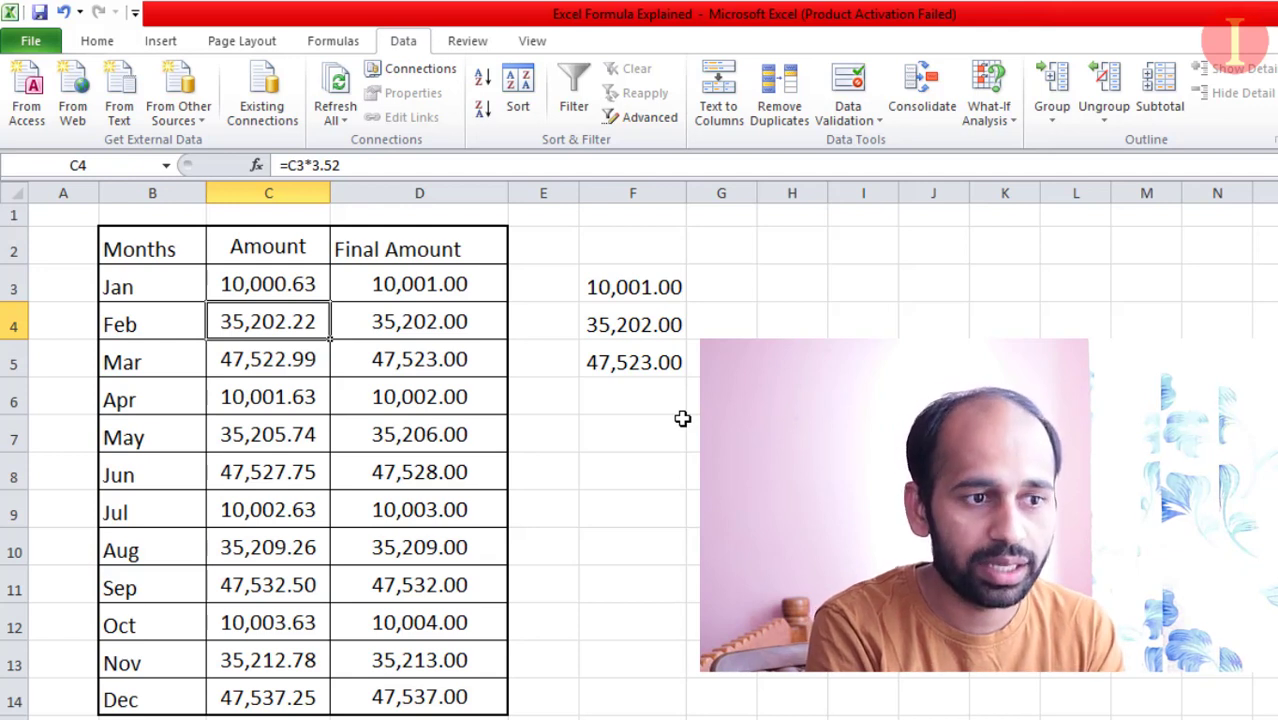
key(Right)
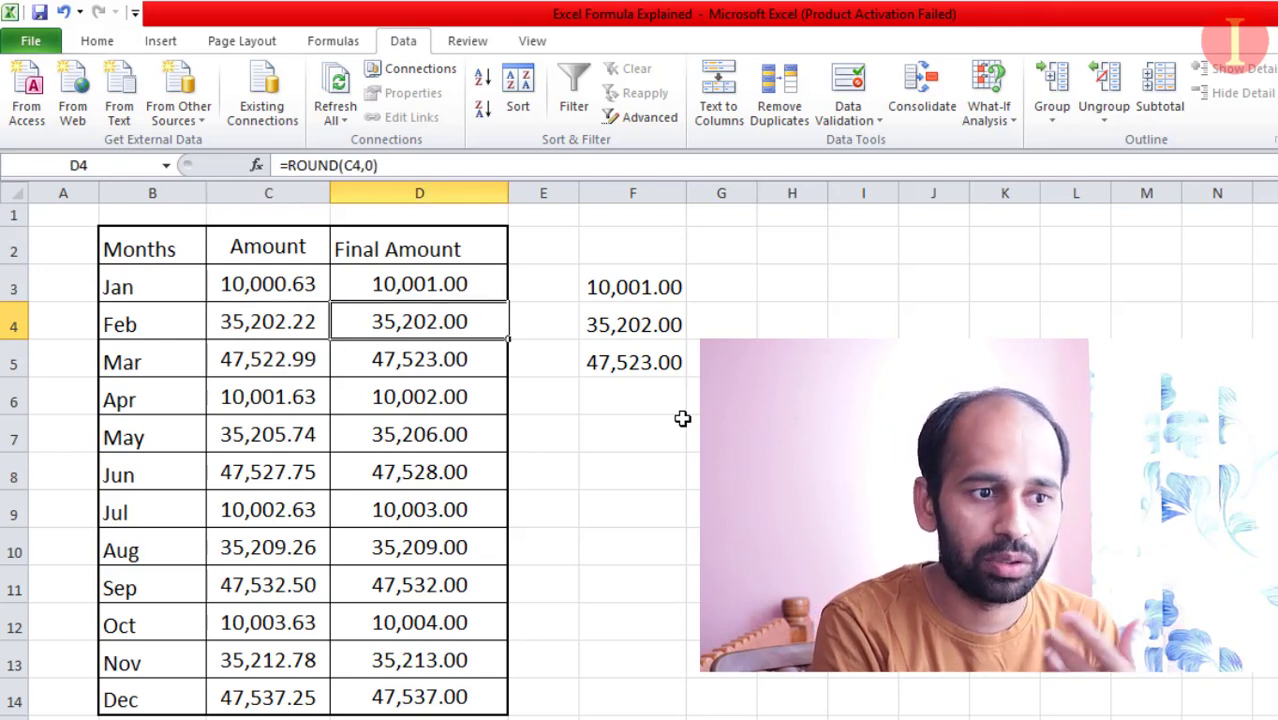
key(Down)
key(Down)
key(Down)
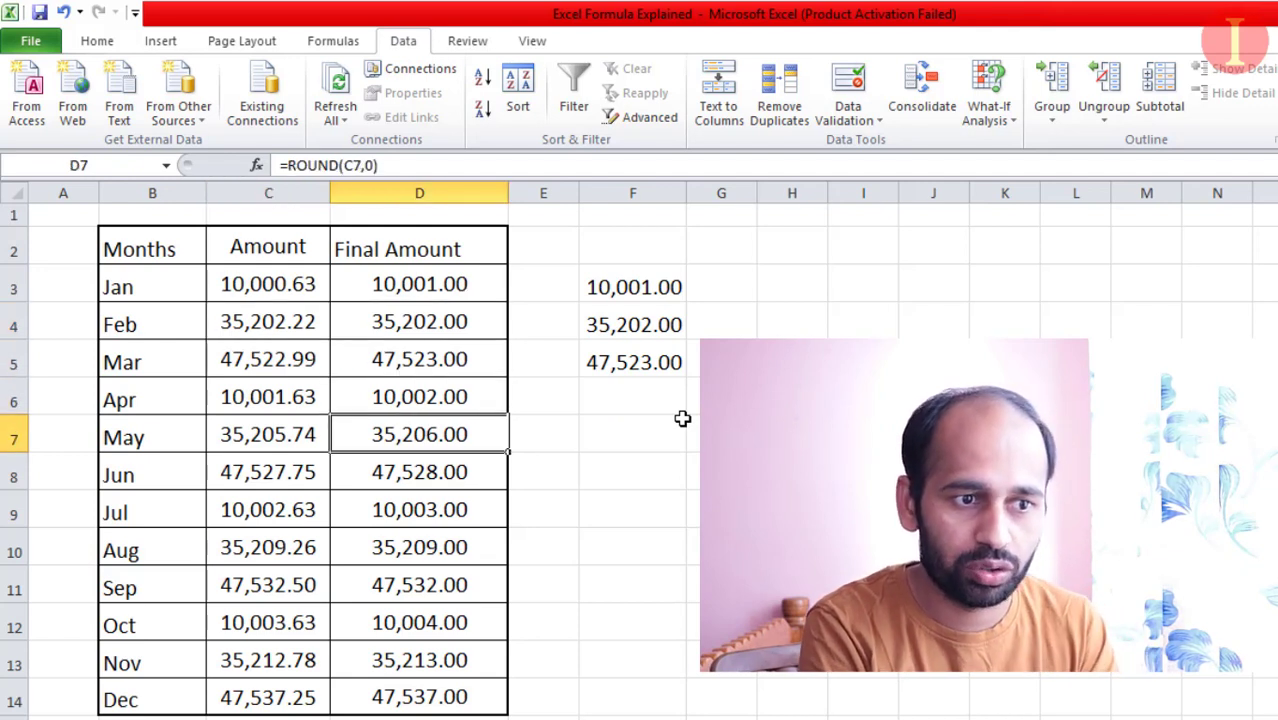
key(Up)
key(Down)
key(Down)
key(Down)
key(Down)
key(Down)
key(Down)
key(Down)
key(Down)
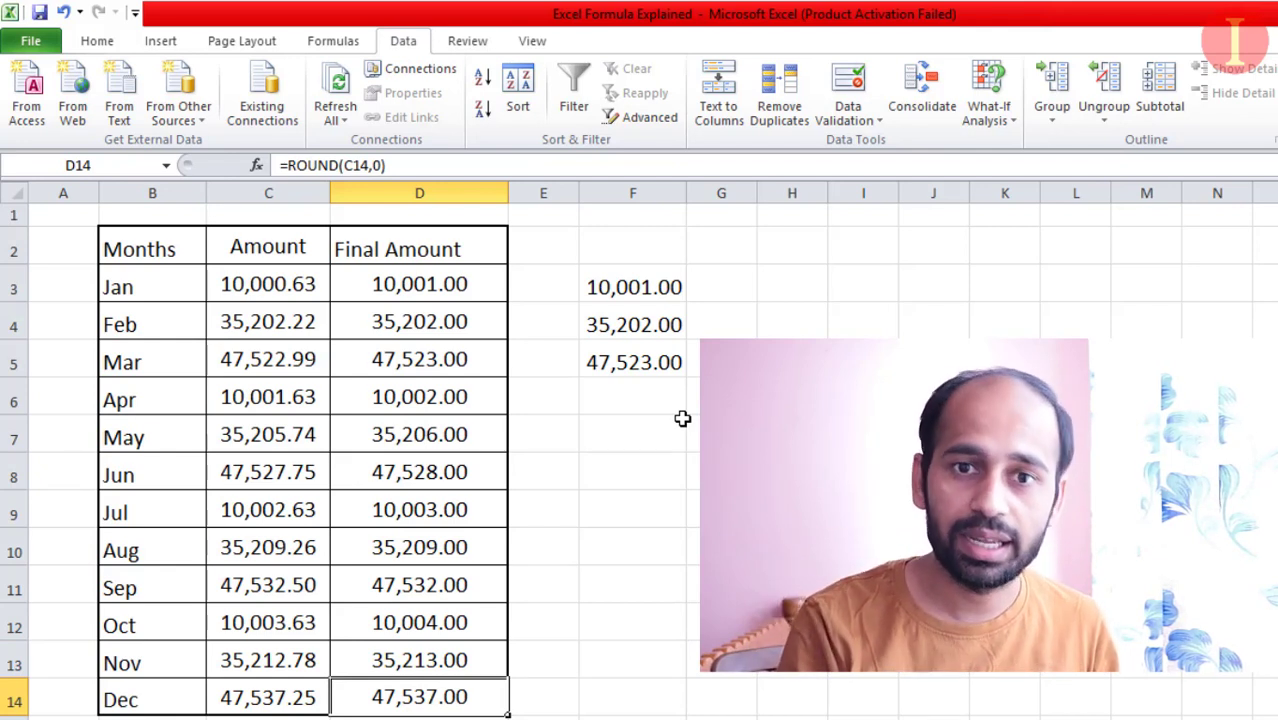
key(Down)
key(Down)
key(Up)
key(Up)
key(Up)
key(Up)
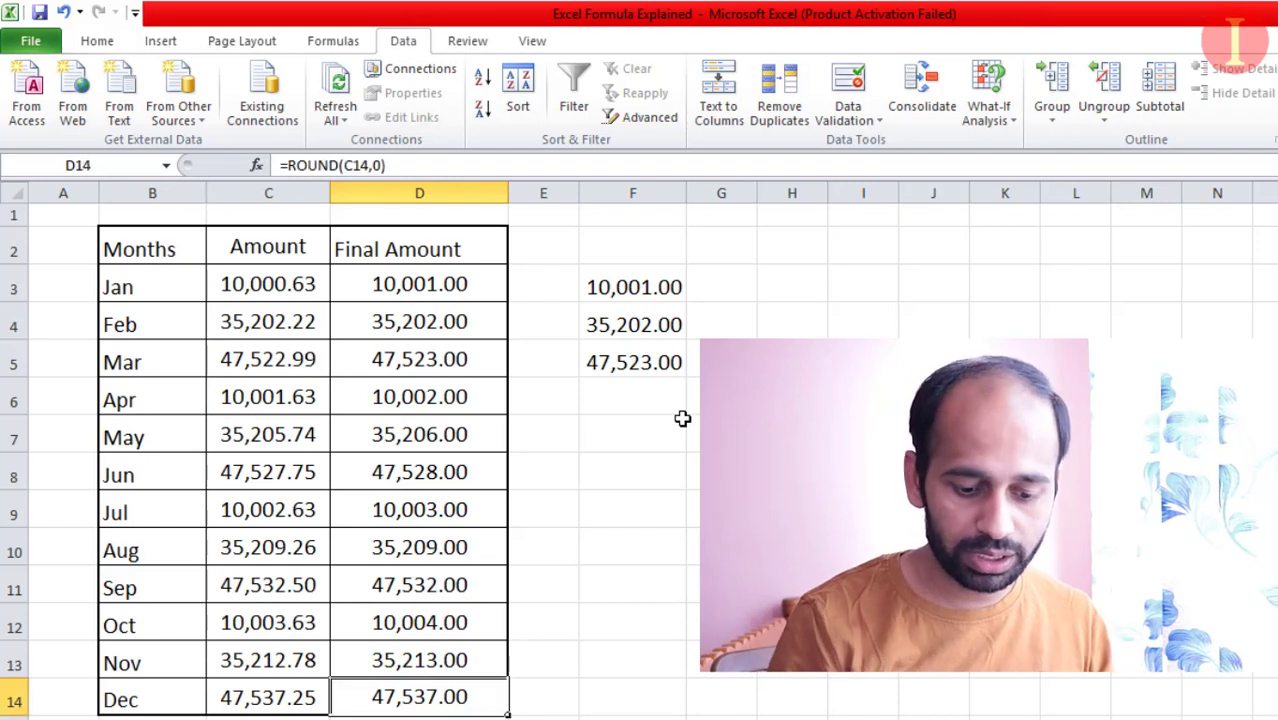
key(ctrl+Up)
key(Down)
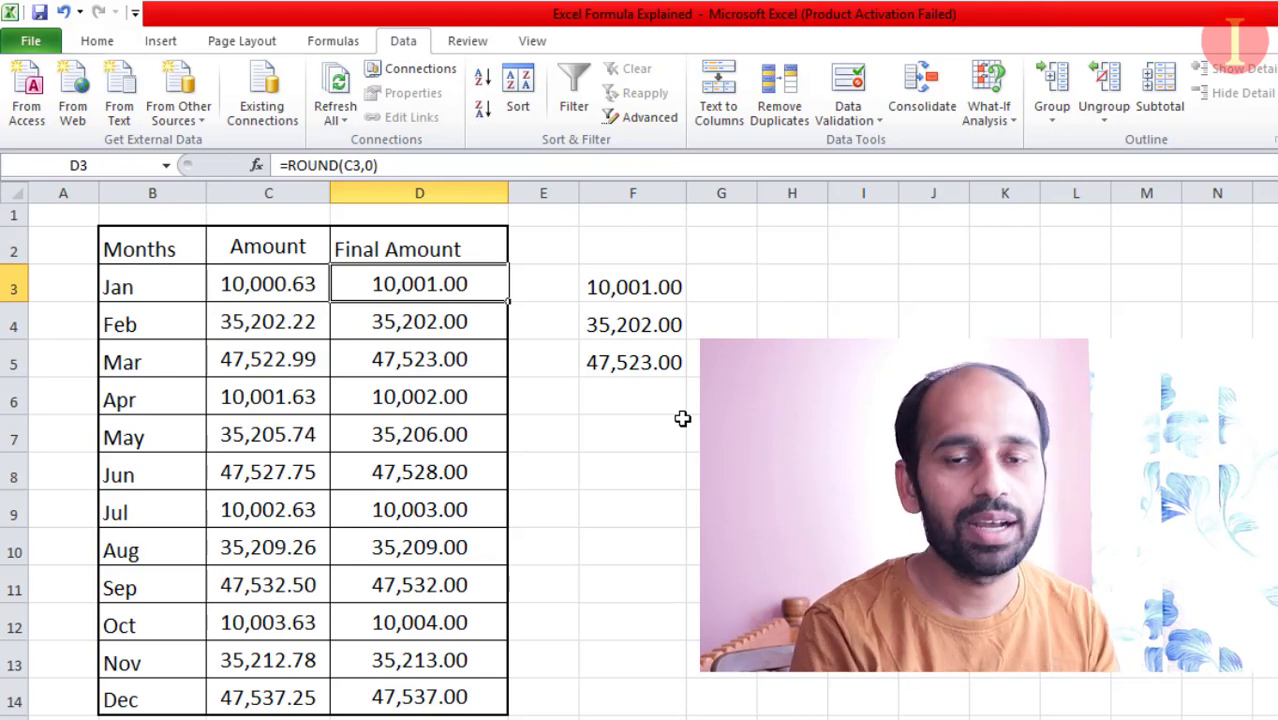
click(678, 426)
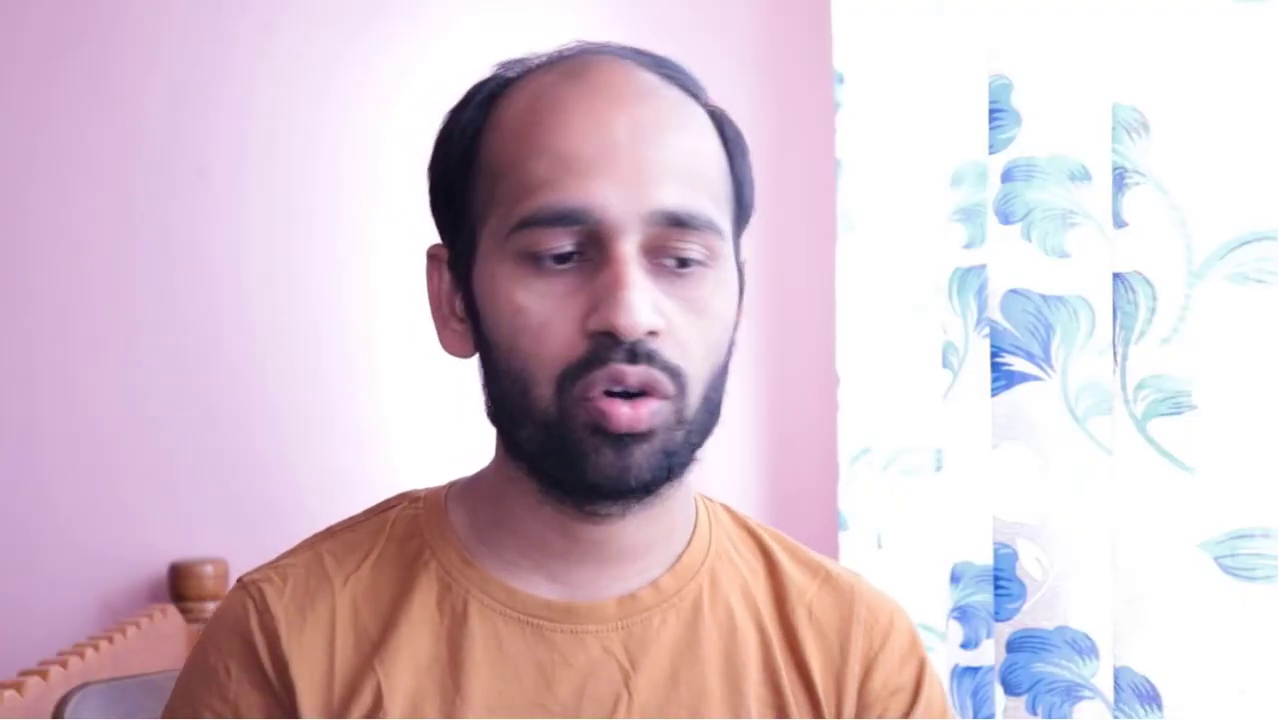